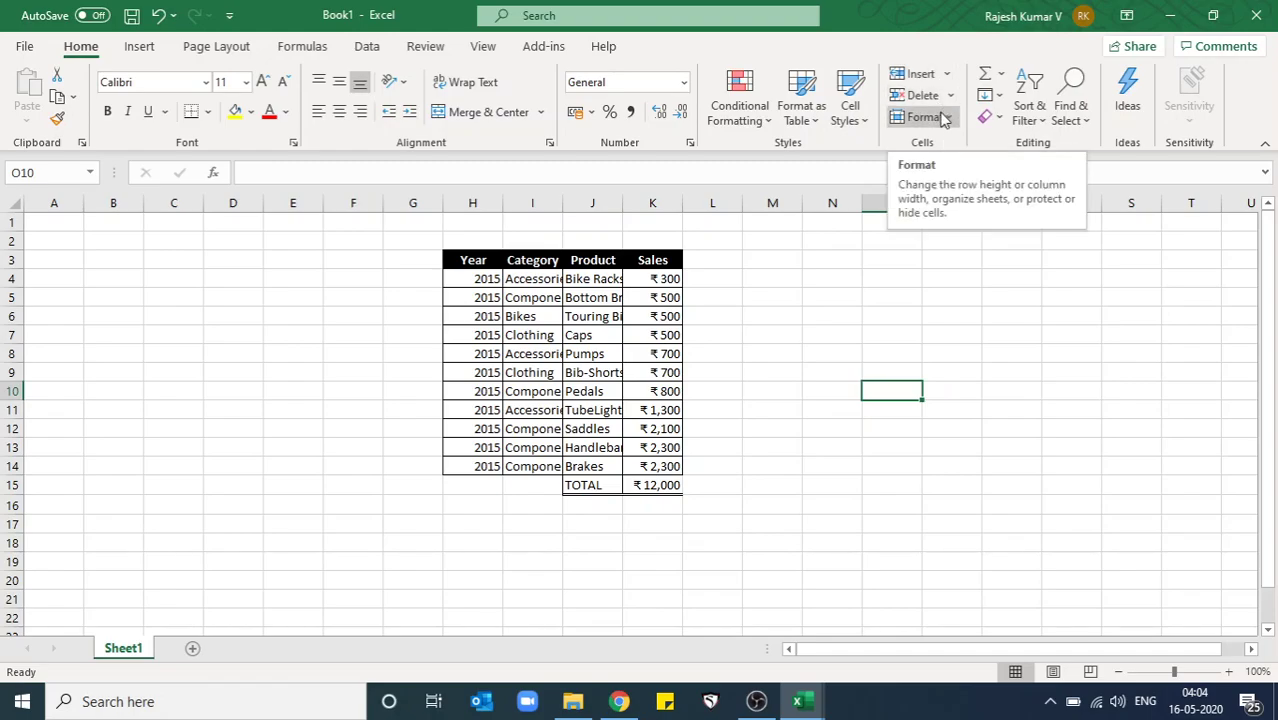
# - Insert a blank cell at H5 with Shift cells down, pushing the Year values down to row 15
pyautogui.click(814, 357)
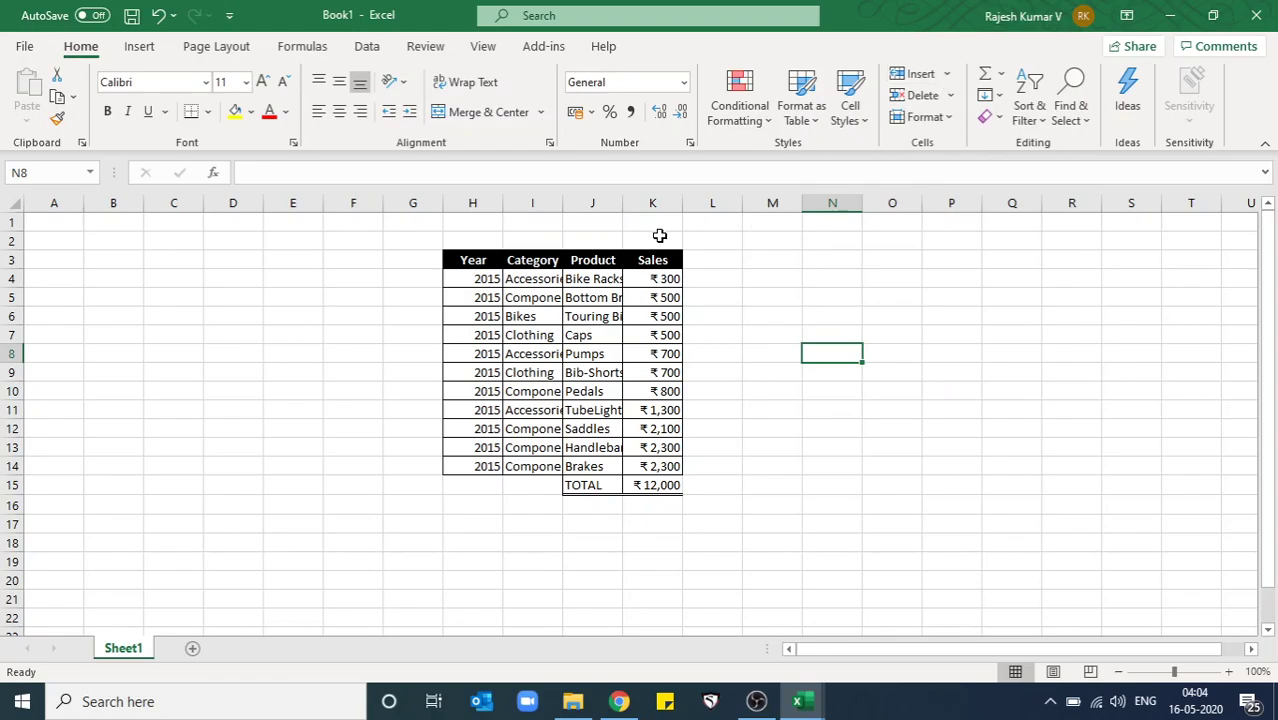
pyautogui.click(495, 297)
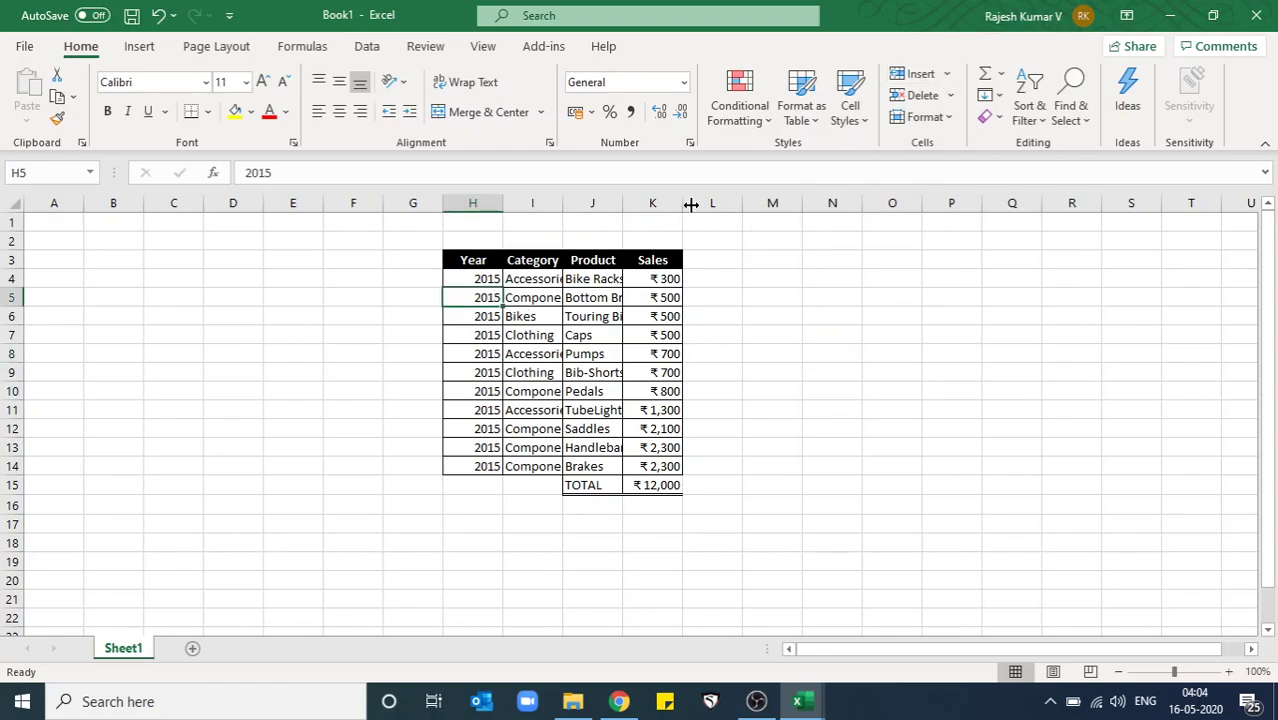
pyautogui.click(948, 80)
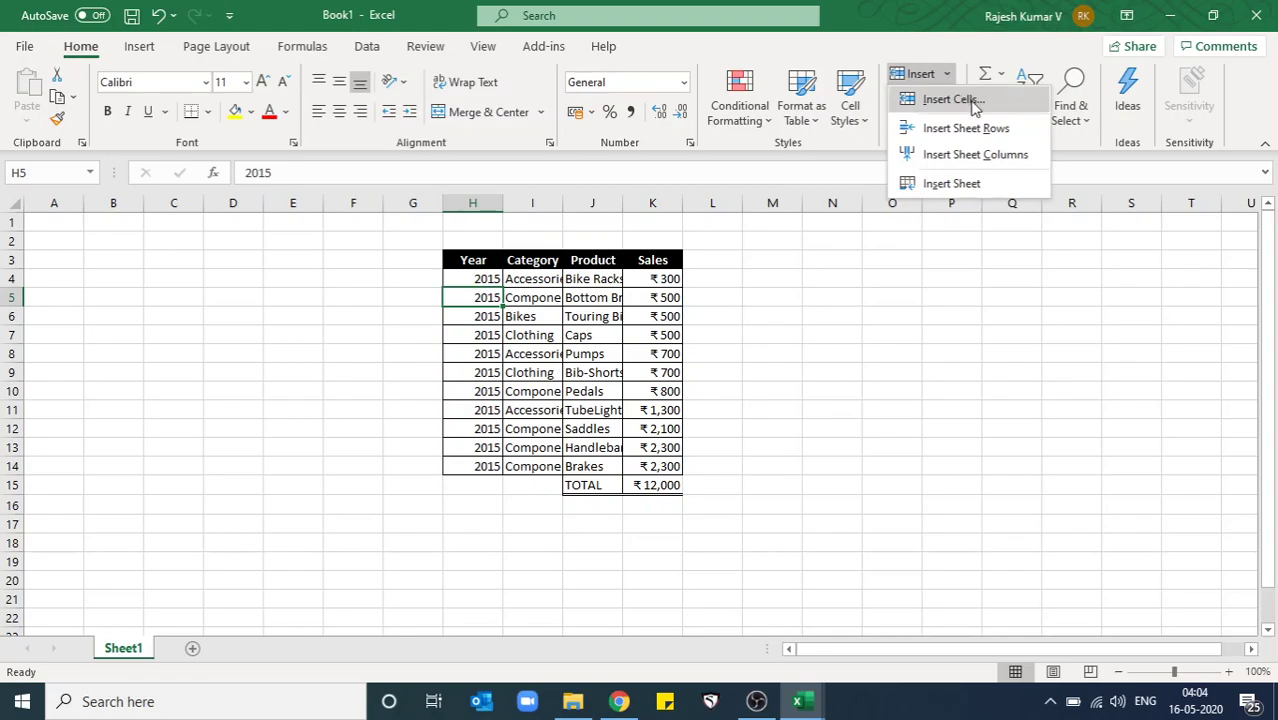
pyautogui.click(960, 100)
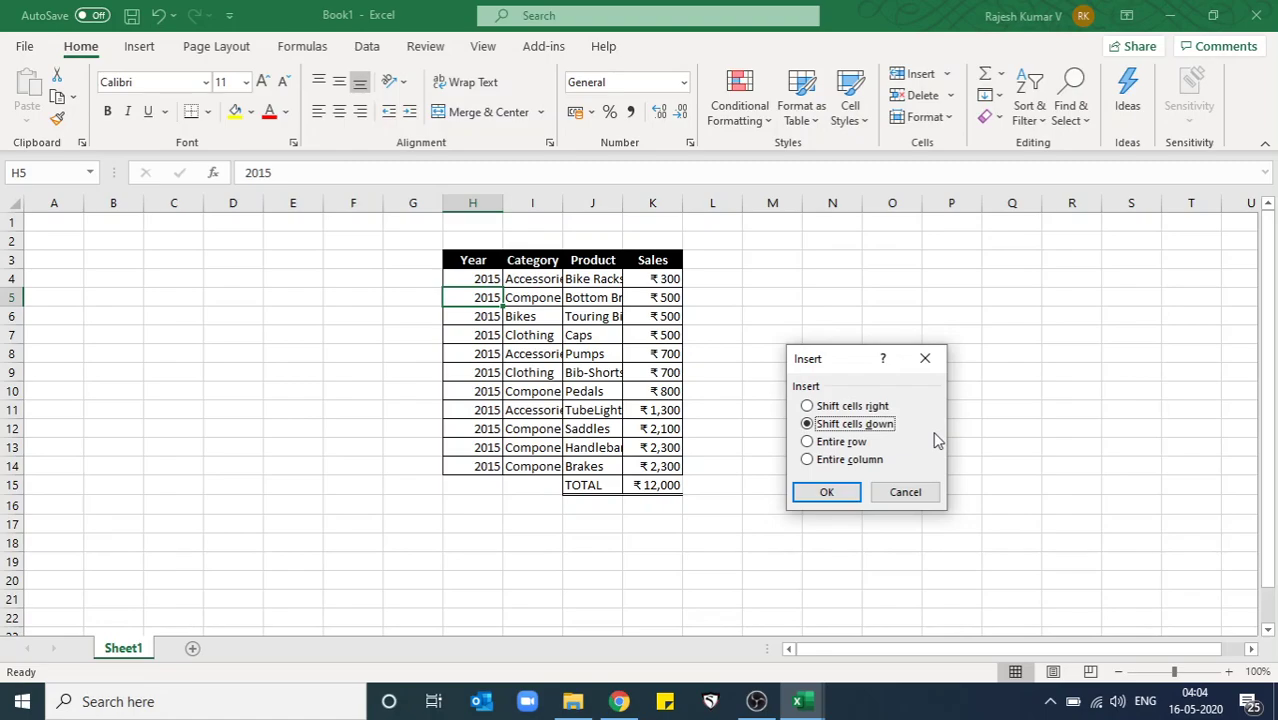
pyautogui.click(819, 496)
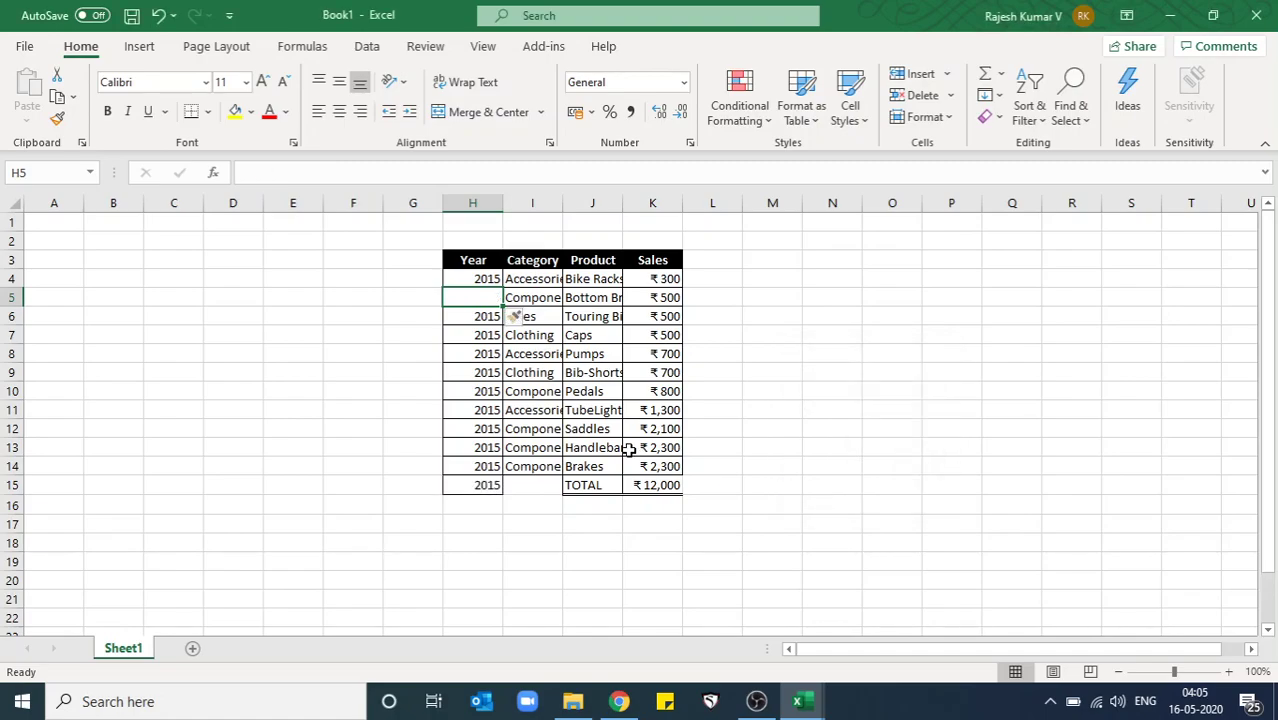
pyautogui.moveTo(457, 485); pyautogui.dragTo(552, 487)
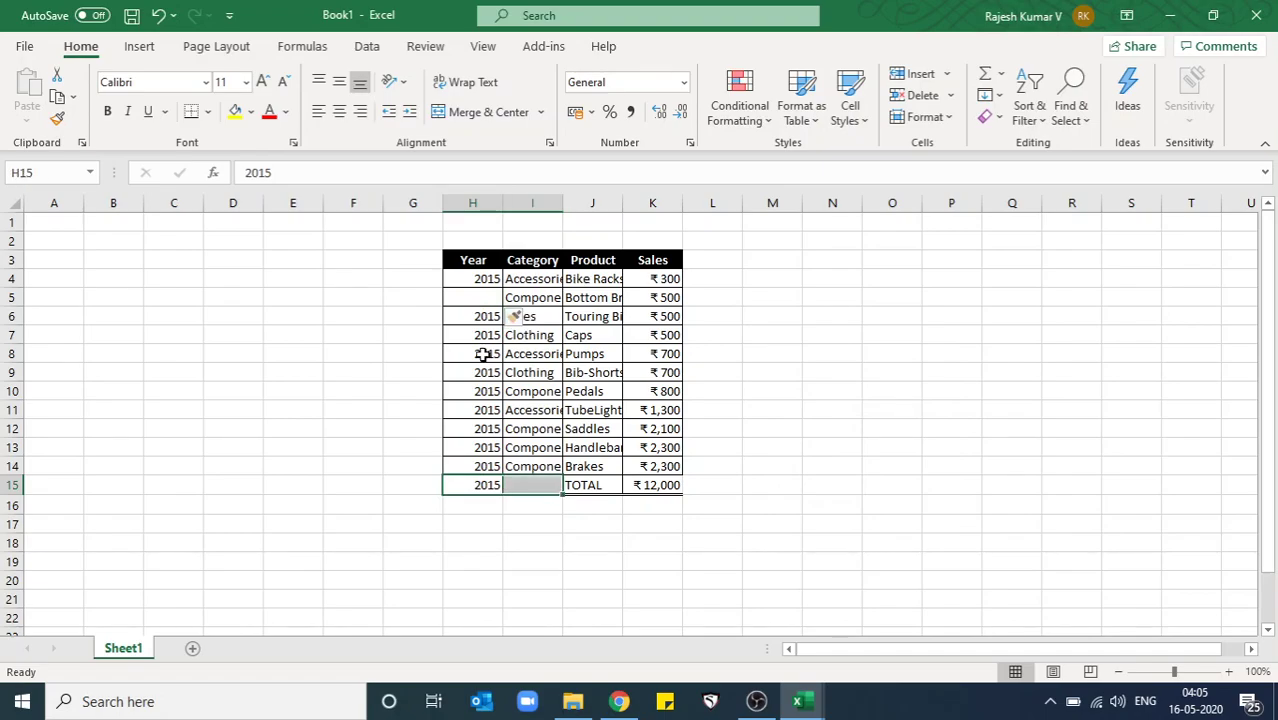
pyautogui.moveTo(468, 281); pyautogui.dragTo(471, 299)
pyautogui.click(485, 297)
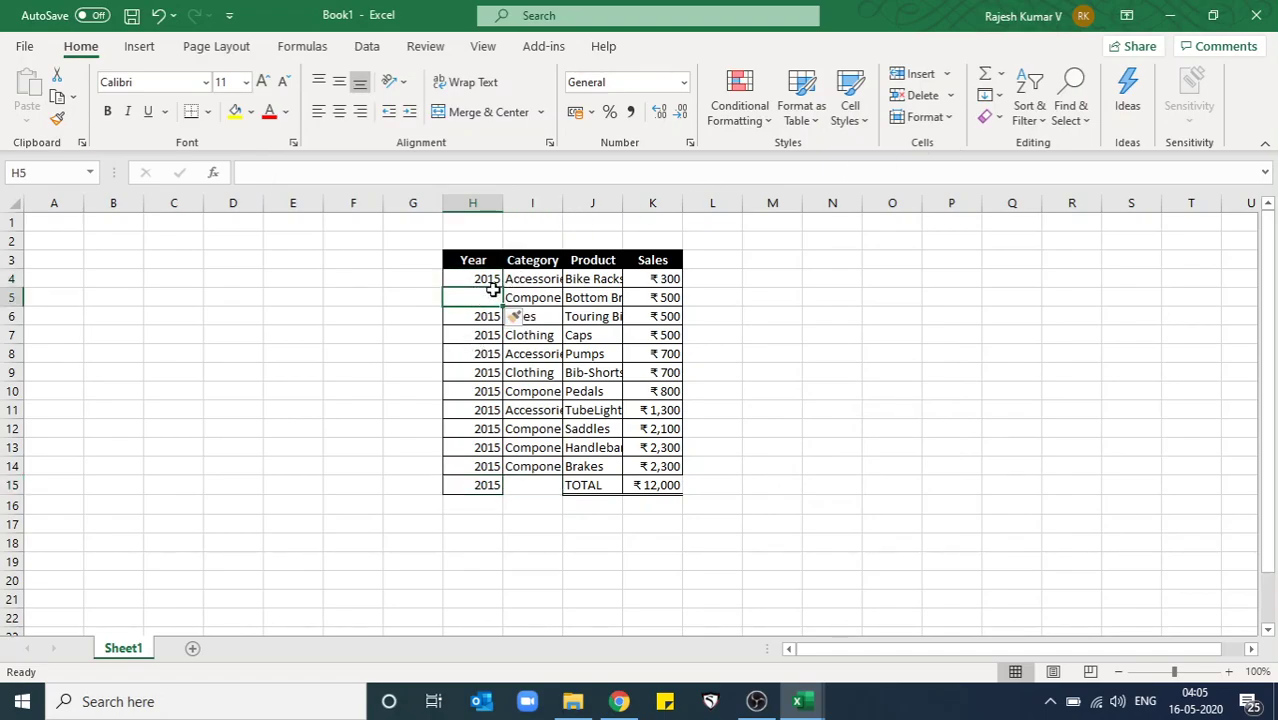
# - Delete the blank H5 cell with Shift cells up so the Year column ends at row 14
pyautogui.click(950, 100)
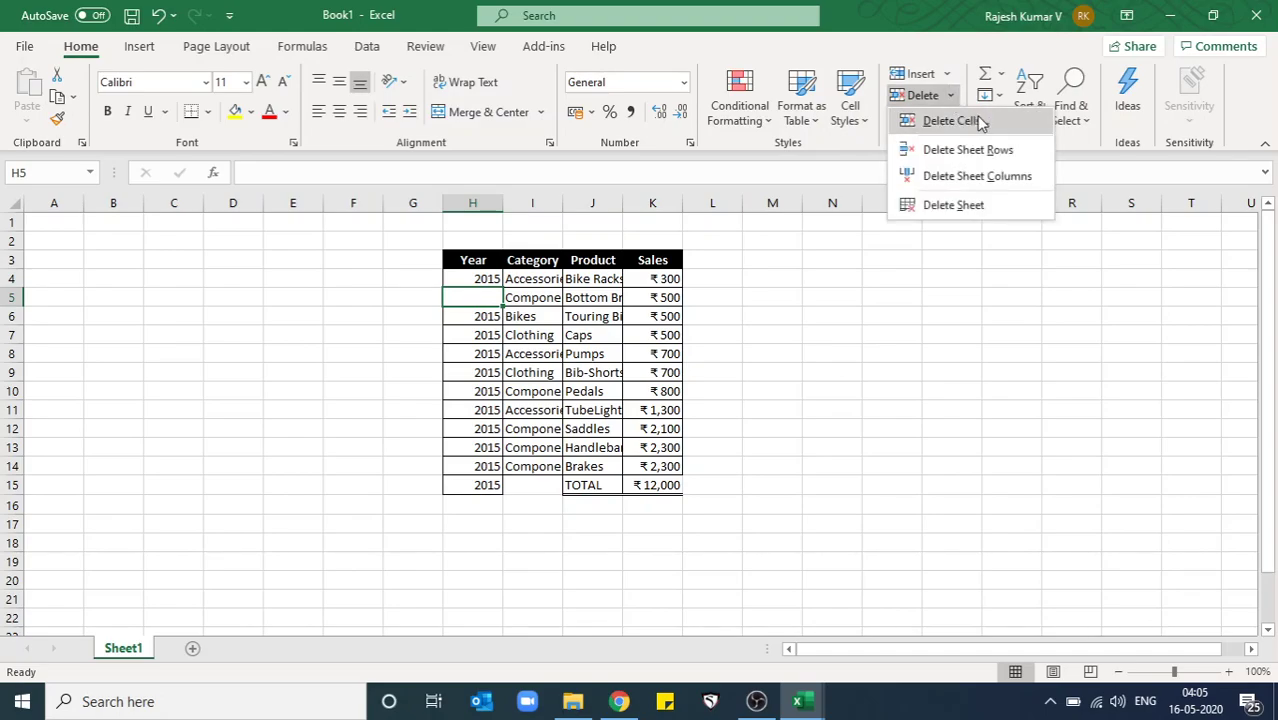
pyautogui.click(975, 120)
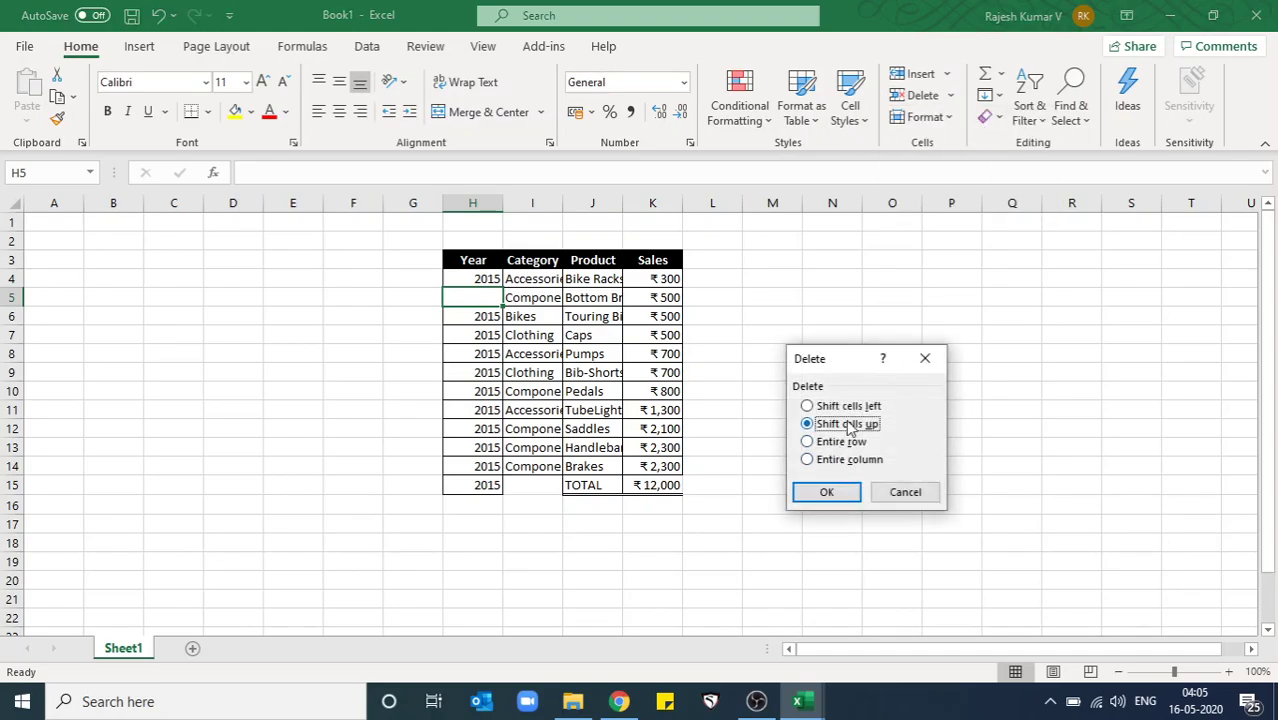
pyautogui.click(828, 493)
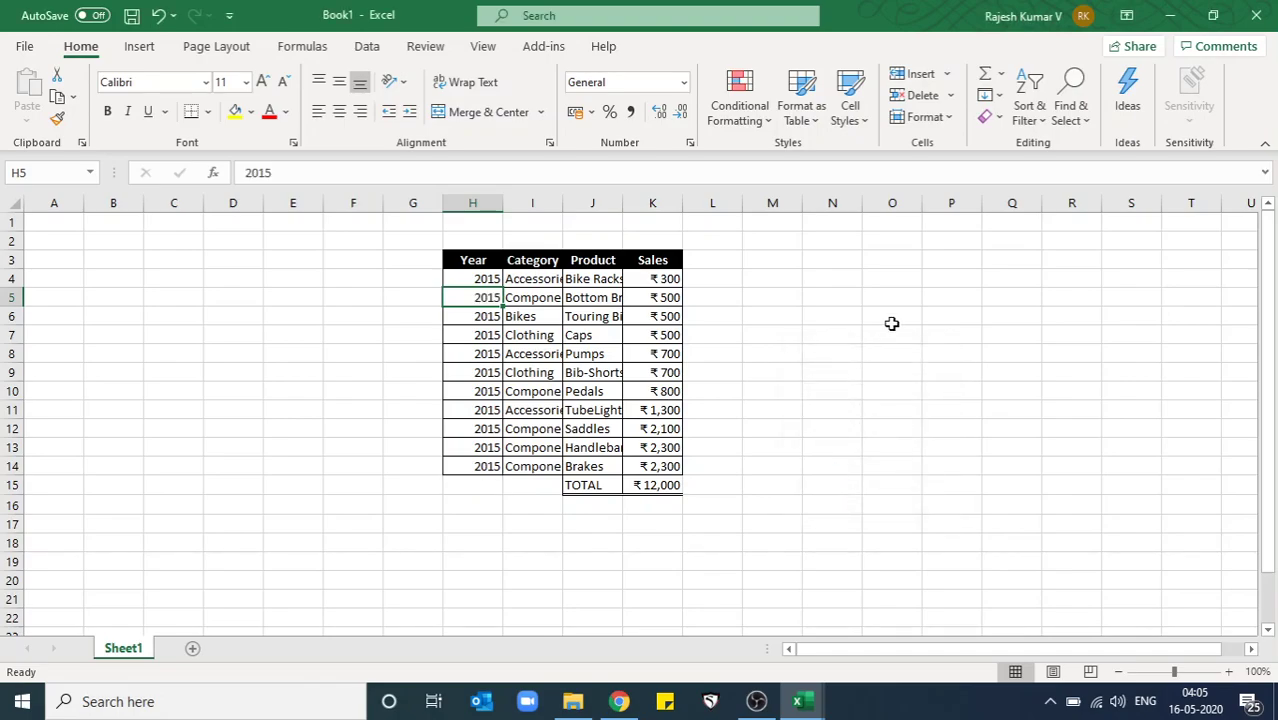
pyautogui.click(949, 76)
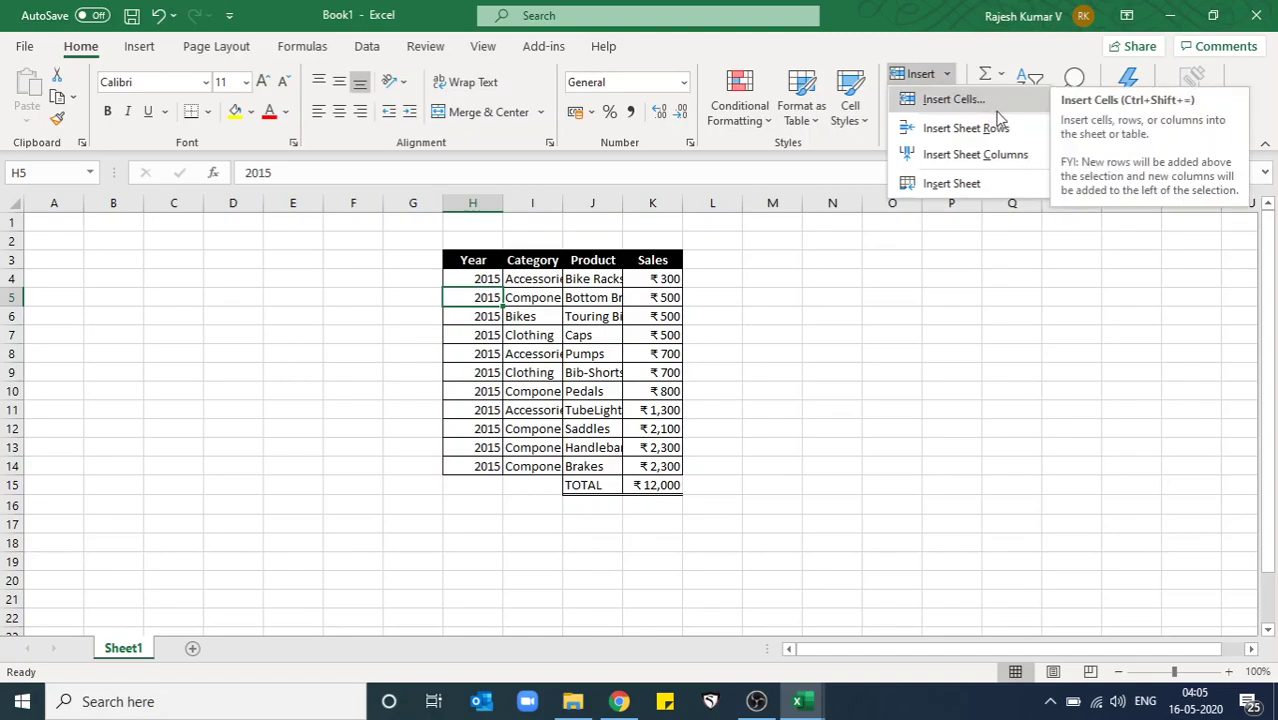
pyautogui.click(787, 336)
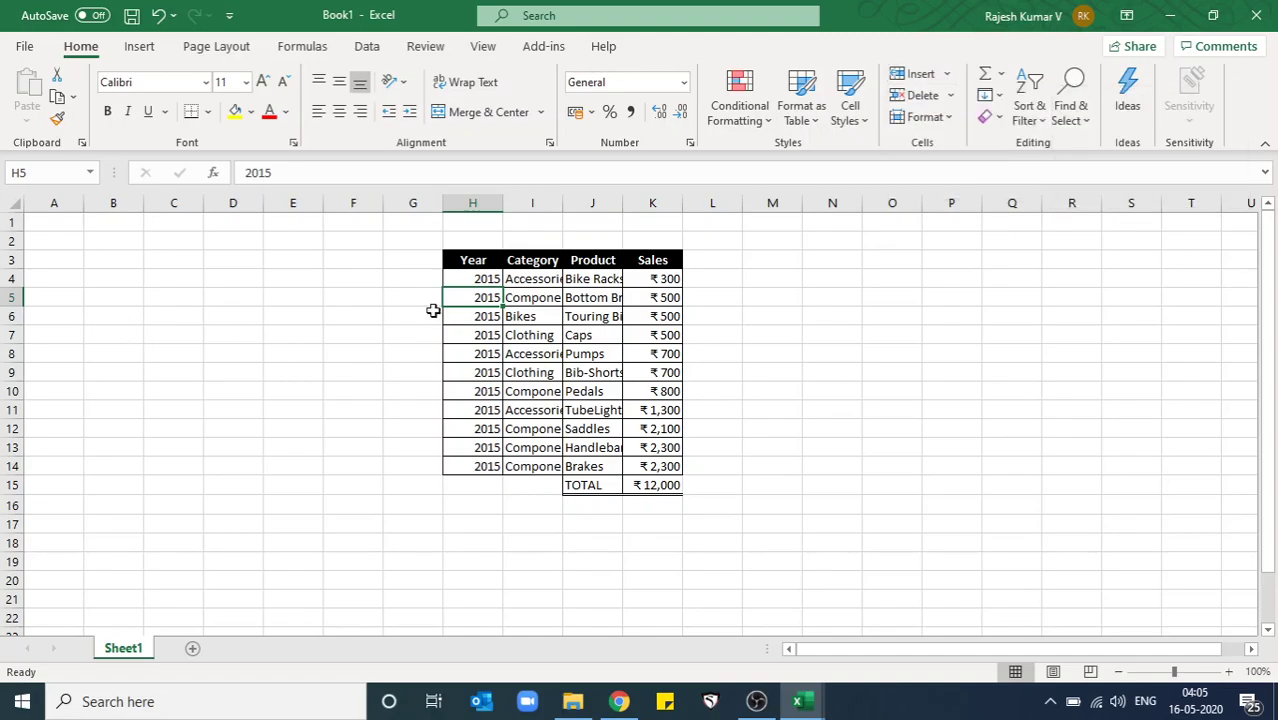
# - Fill column G with yellow and row 6 with light orange
pyautogui.click(413, 203)
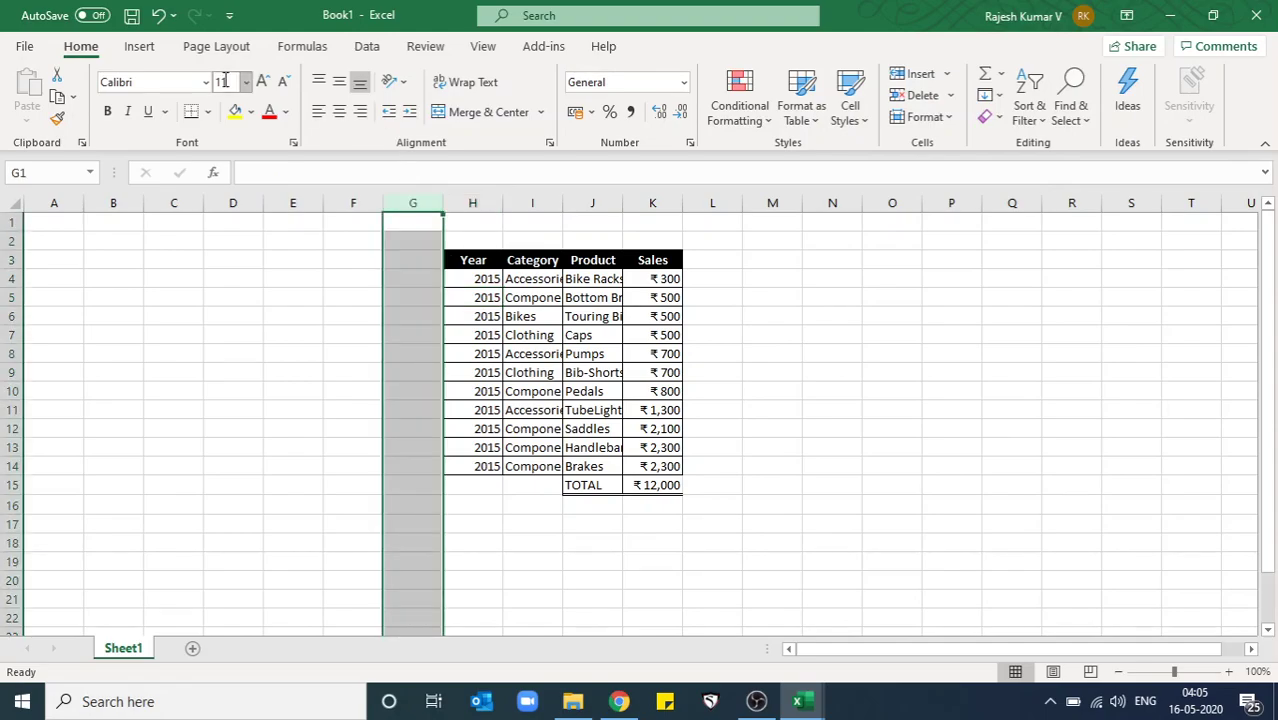
pyautogui.click(235, 111)
pyautogui.click(13, 317)
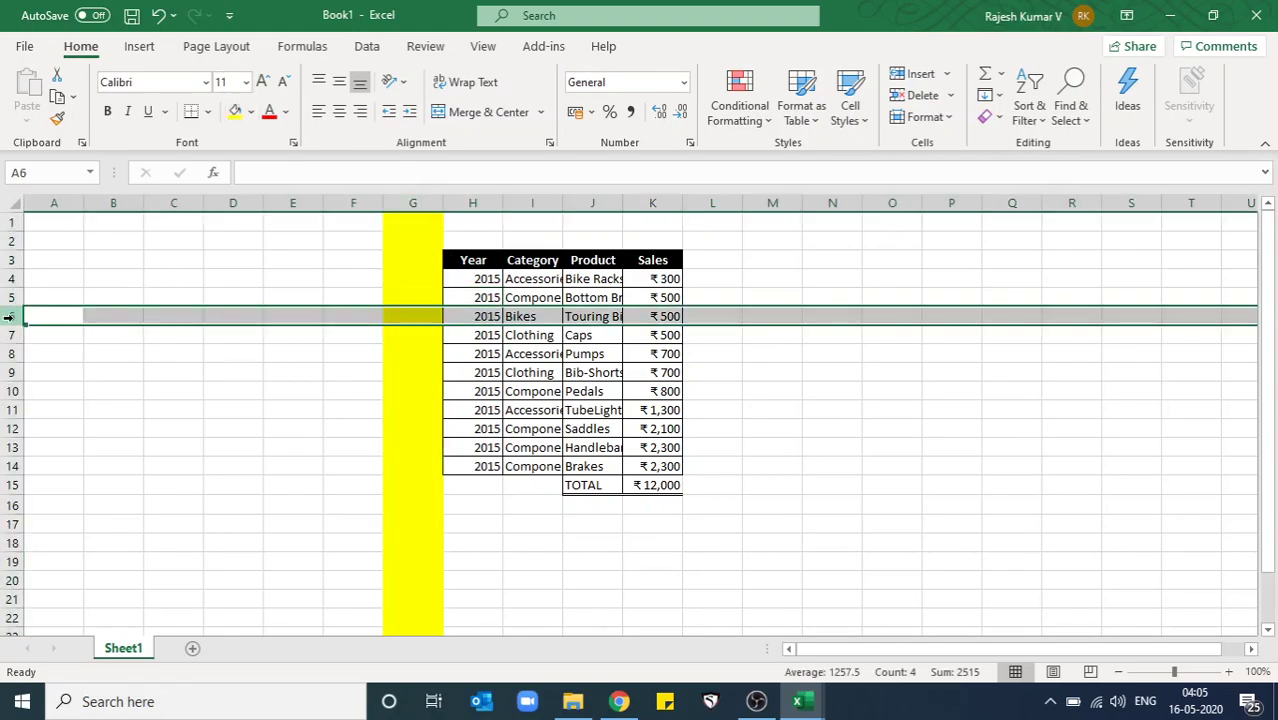
pyautogui.click(251, 112)
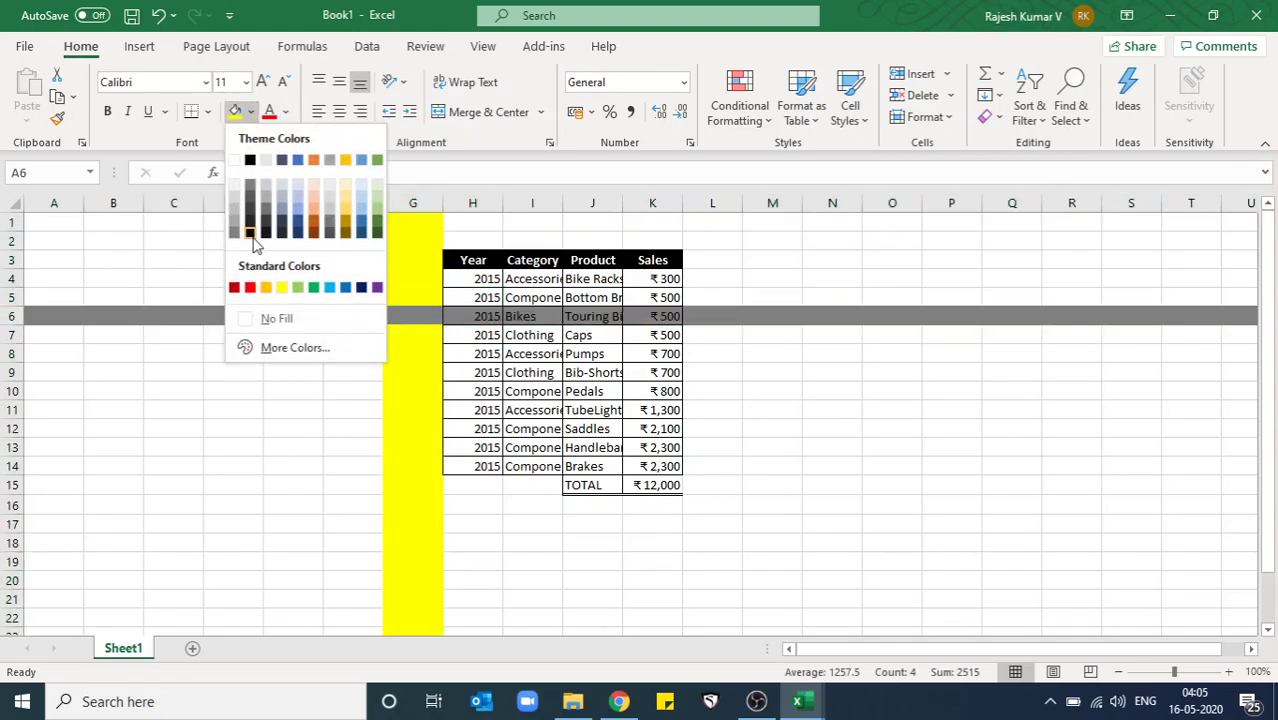
pyautogui.click(313, 181)
pyautogui.click(530, 428)
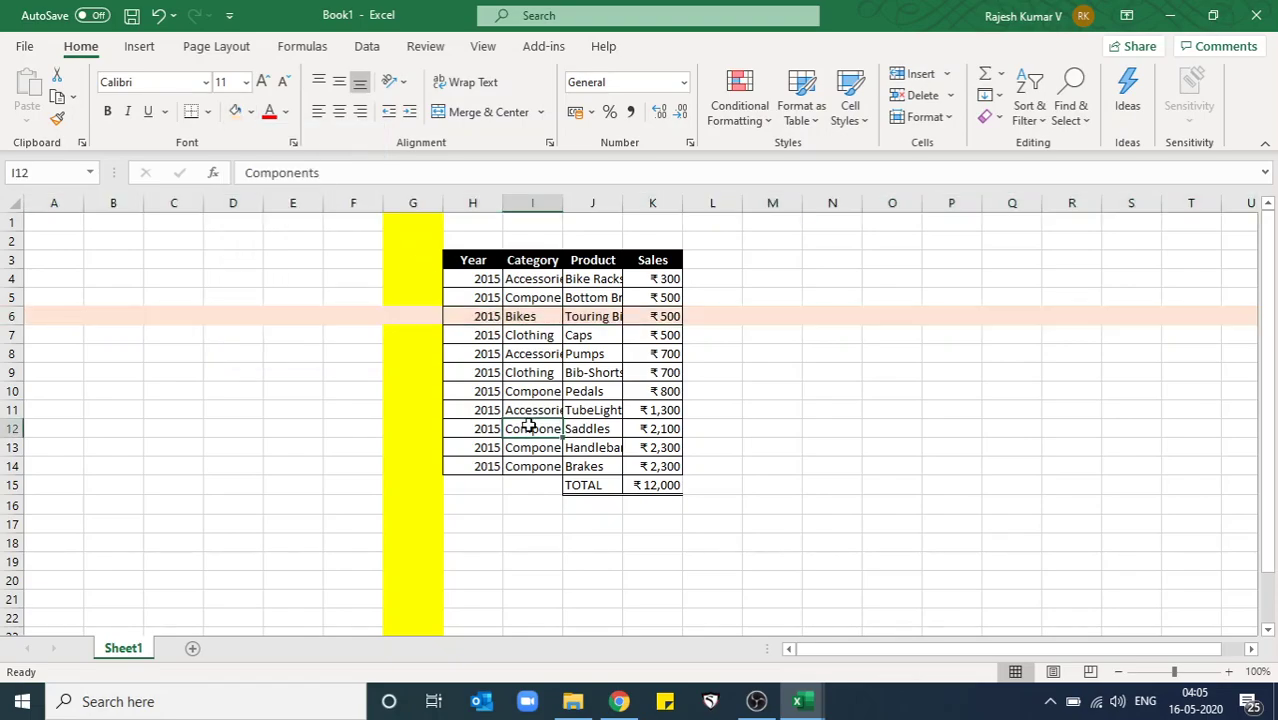
# - Select H7 below the Bikes row and insert a blank sheet row at row 7
pyautogui.click(948, 76)
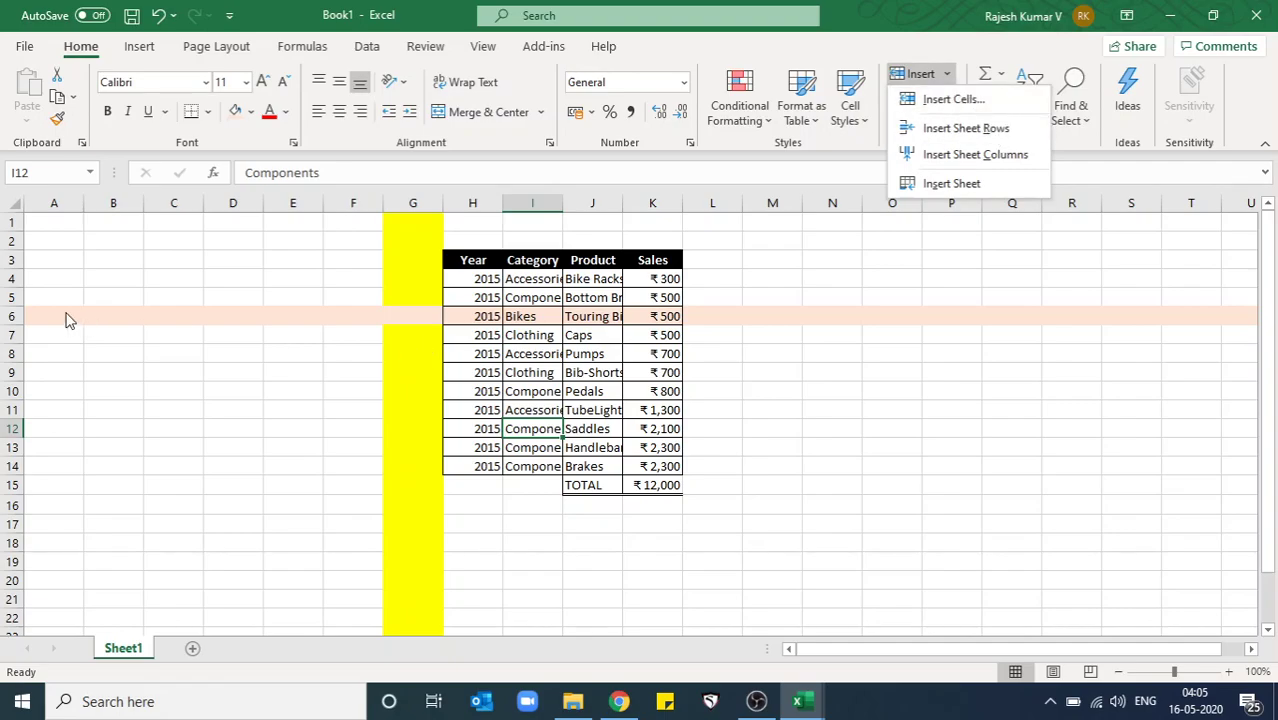
pyautogui.click(10, 316)
pyautogui.click(10, 316)
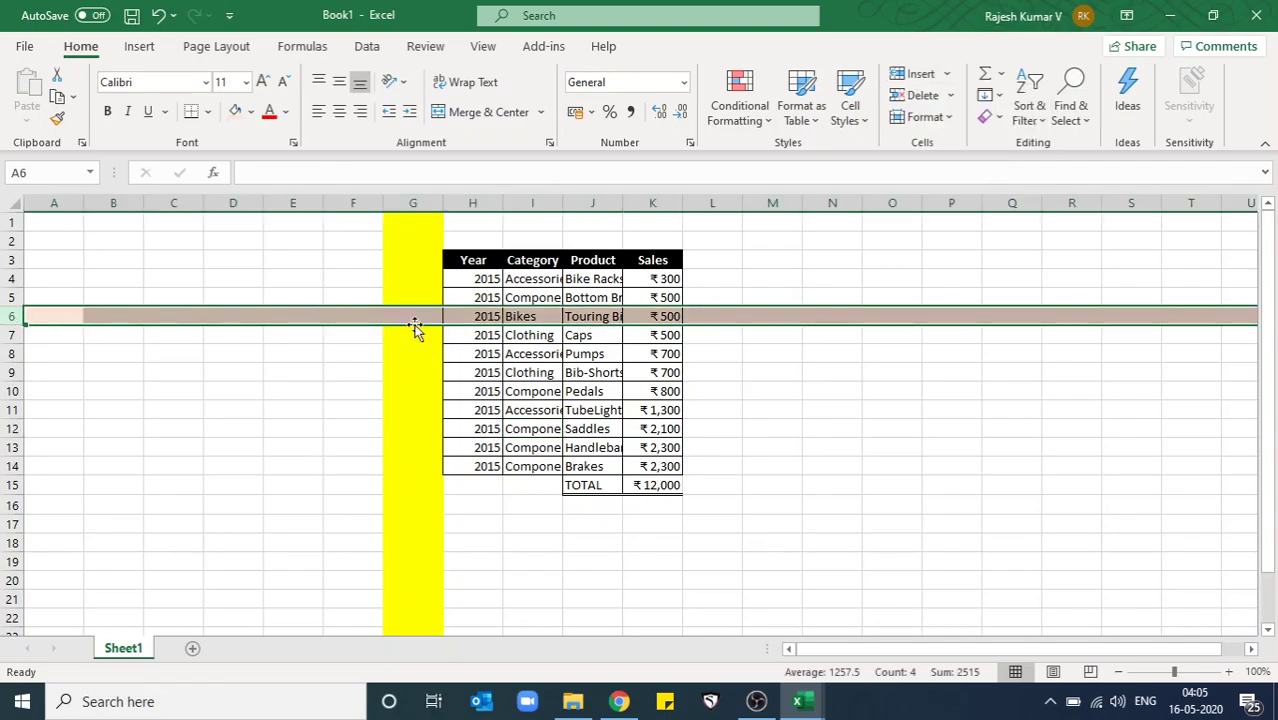
pyautogui.click(471, 333)
pyautogui.click(476, 297)
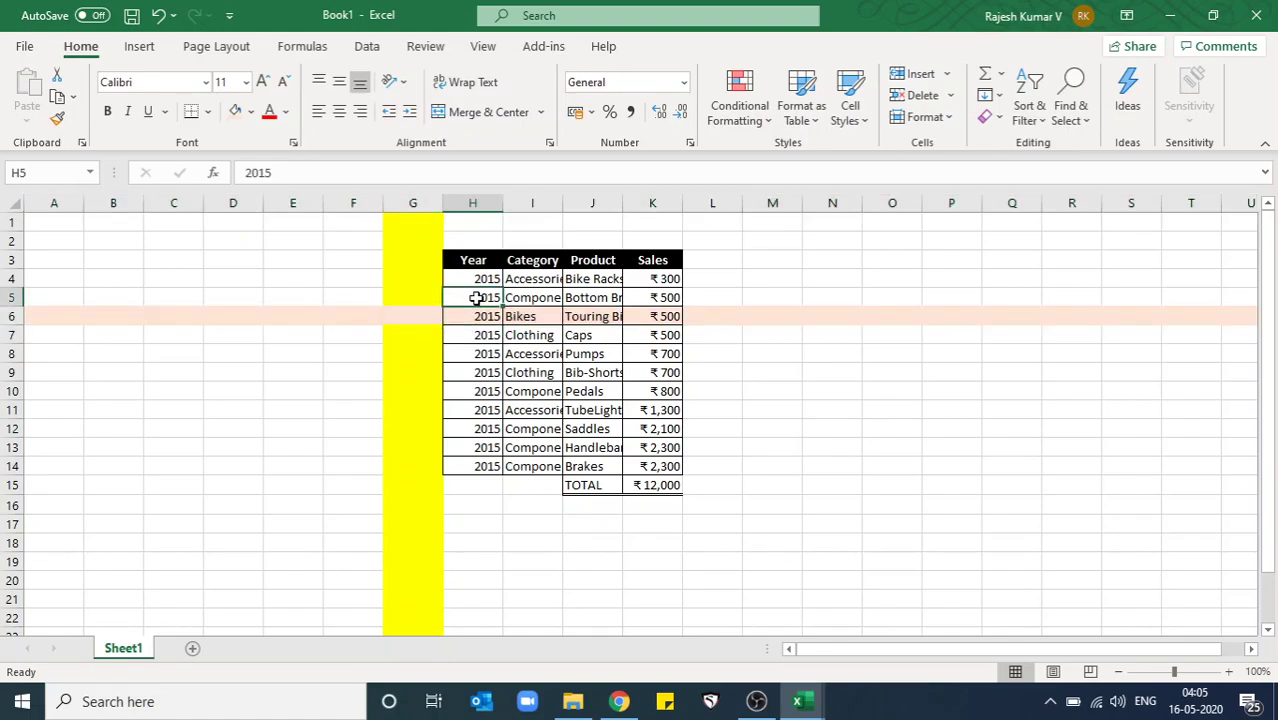
pyautogui.click(488, 337)
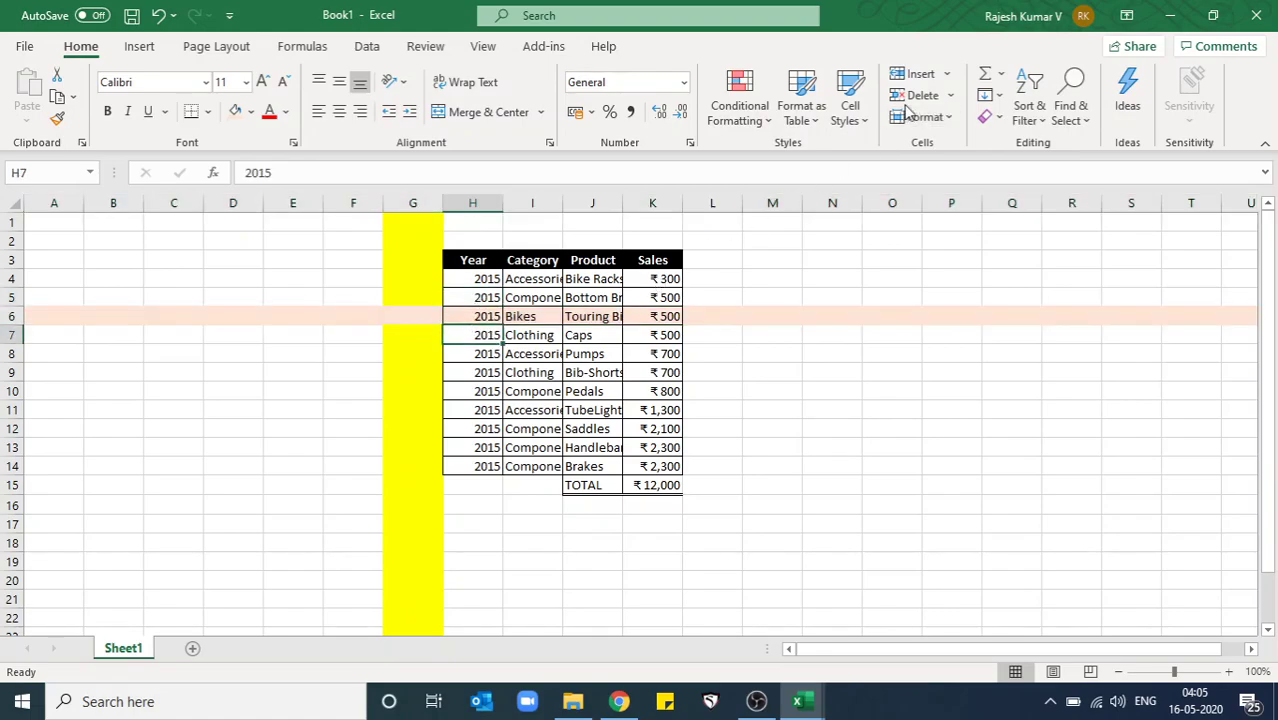
pyautogui.click(947, 77)
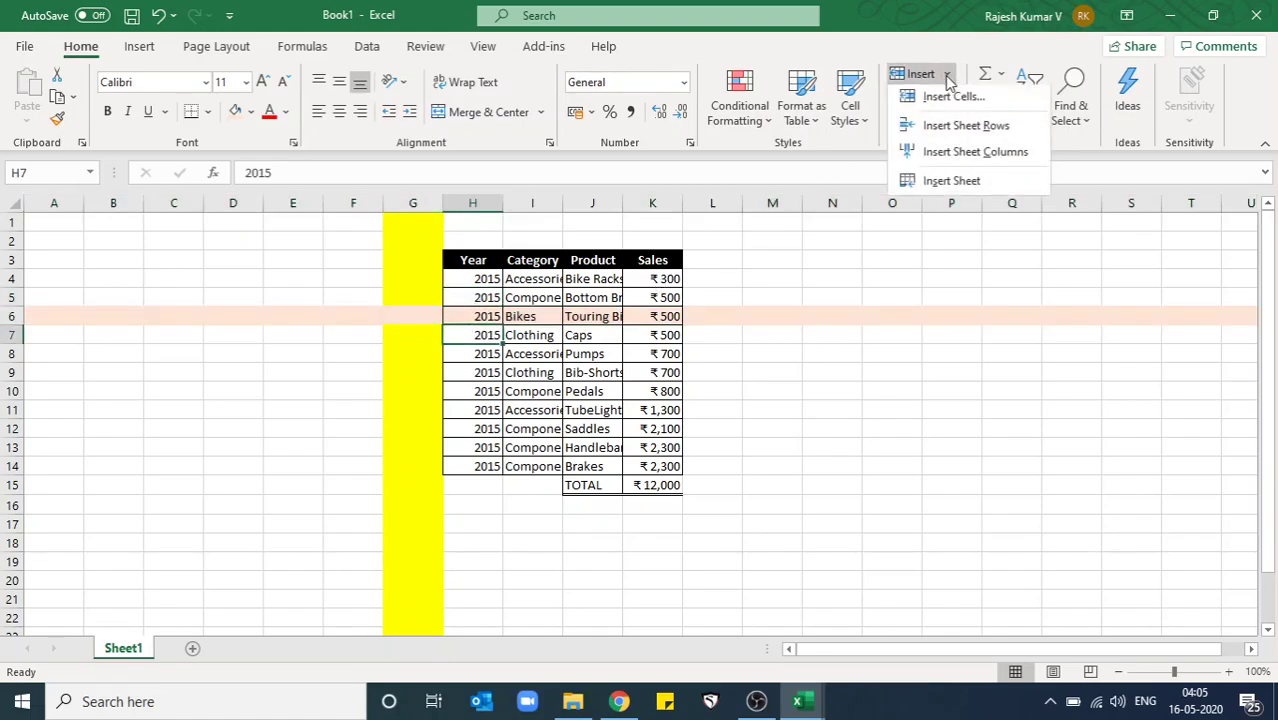
pyautogui.click(988, 130)
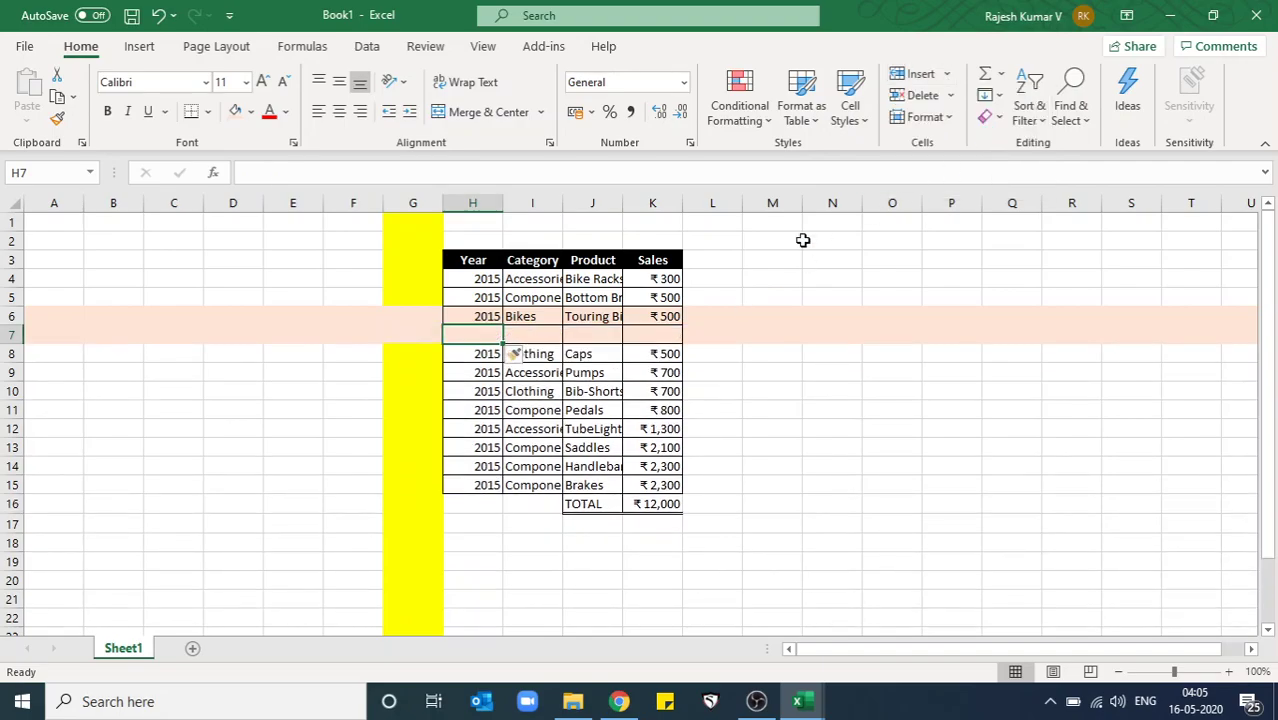
# - Insert two more blank sheet rows so TOTAL moves down to row 18
pyautogui.click(946, 74)
pyautogui.click(966, 128)
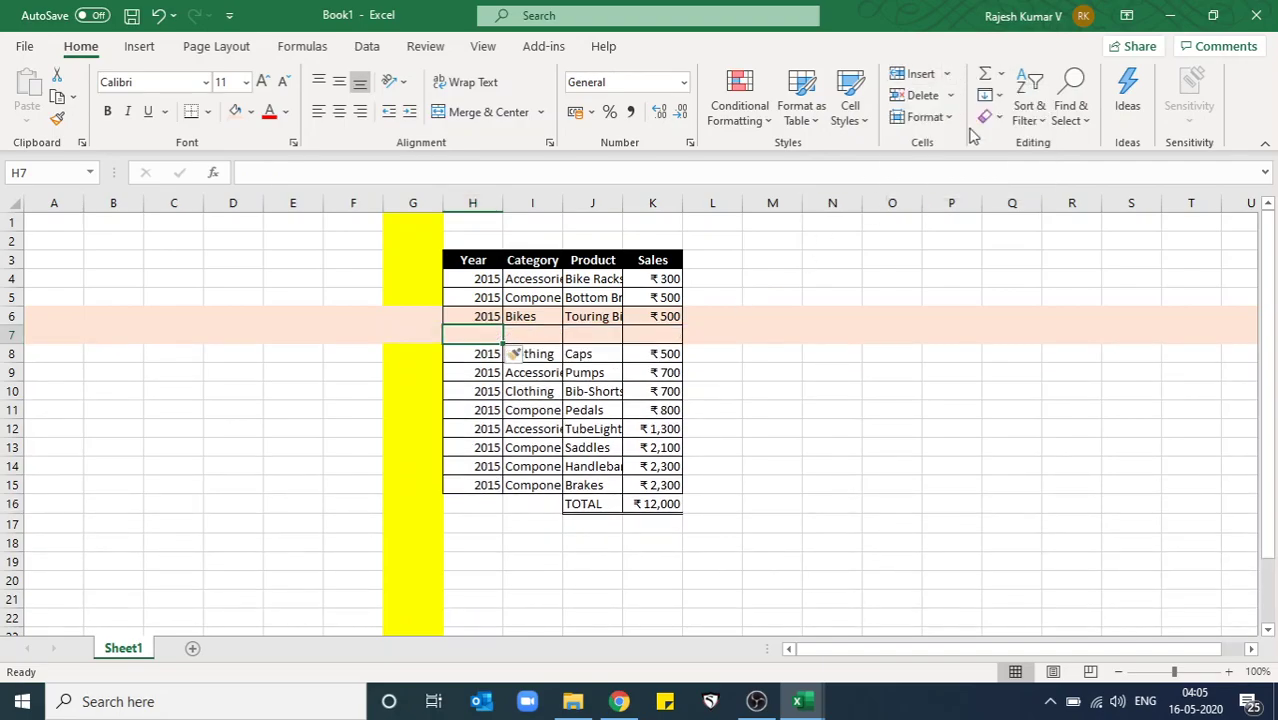
pyautogui.click(946, 75)
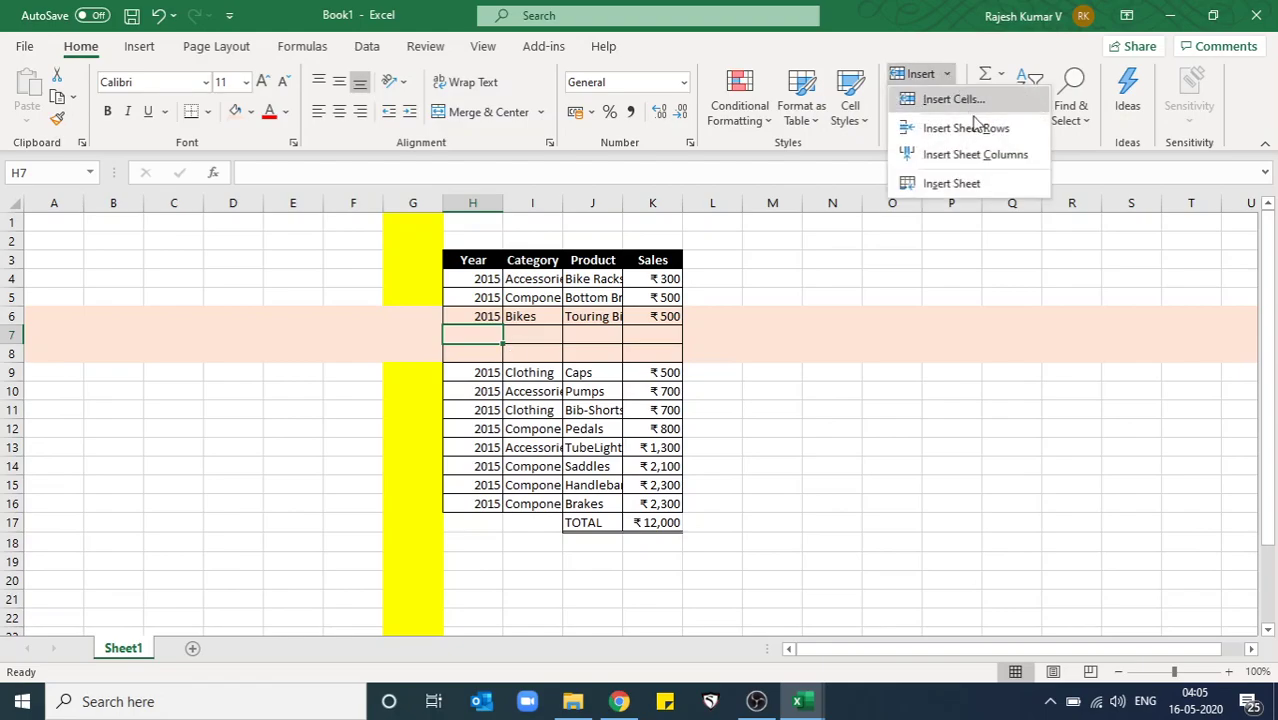
pyautogui.click(978, 128)
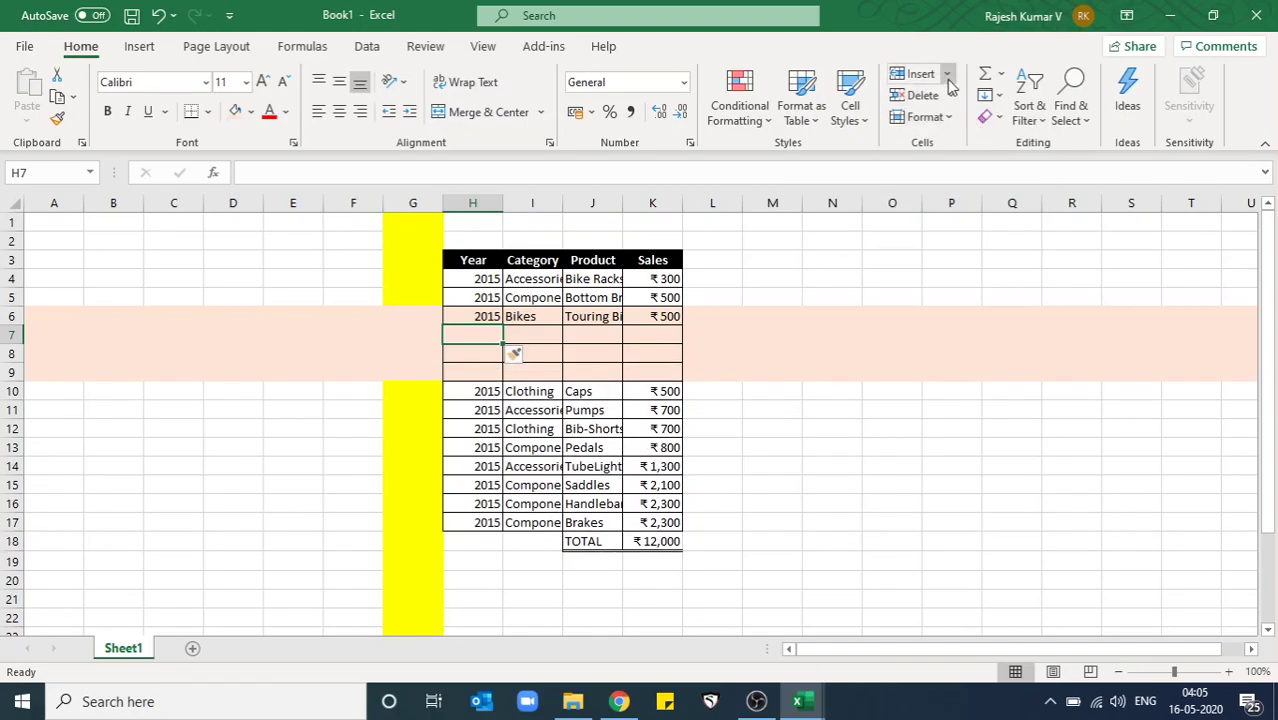
pyautogui.click(948, 76)
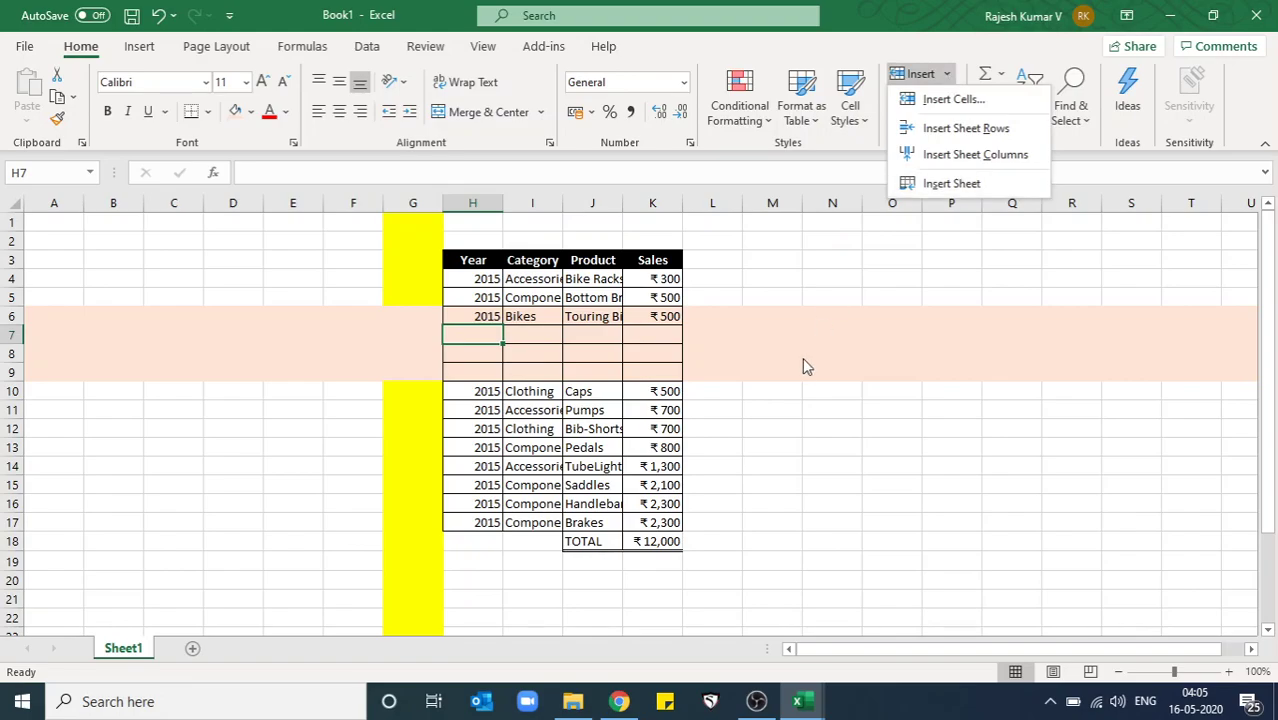
pyautogui.press('Escape')
pyautogui.moveTo(528, 203); pyautogui.dragTo(591, 212)
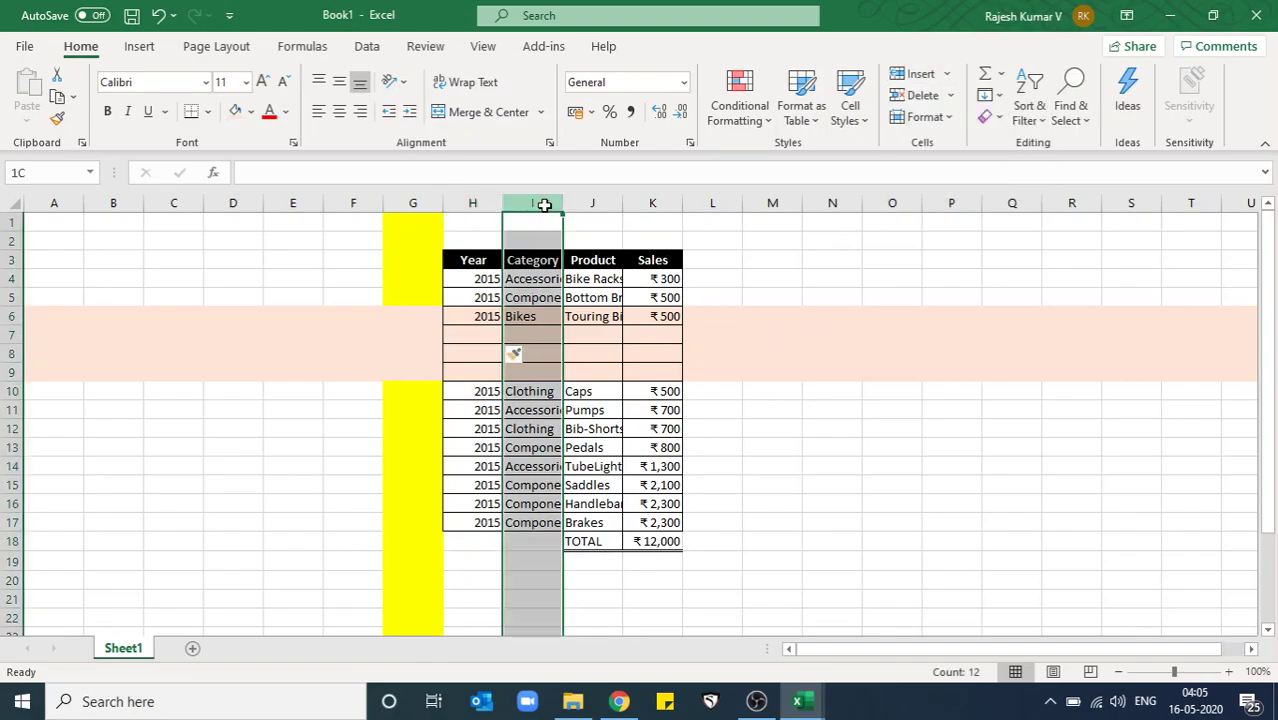
# - From cell I6, insert blank sheet columns so Category, Product and Sales shift into columns K–M
pyautogui.click(552, 320)
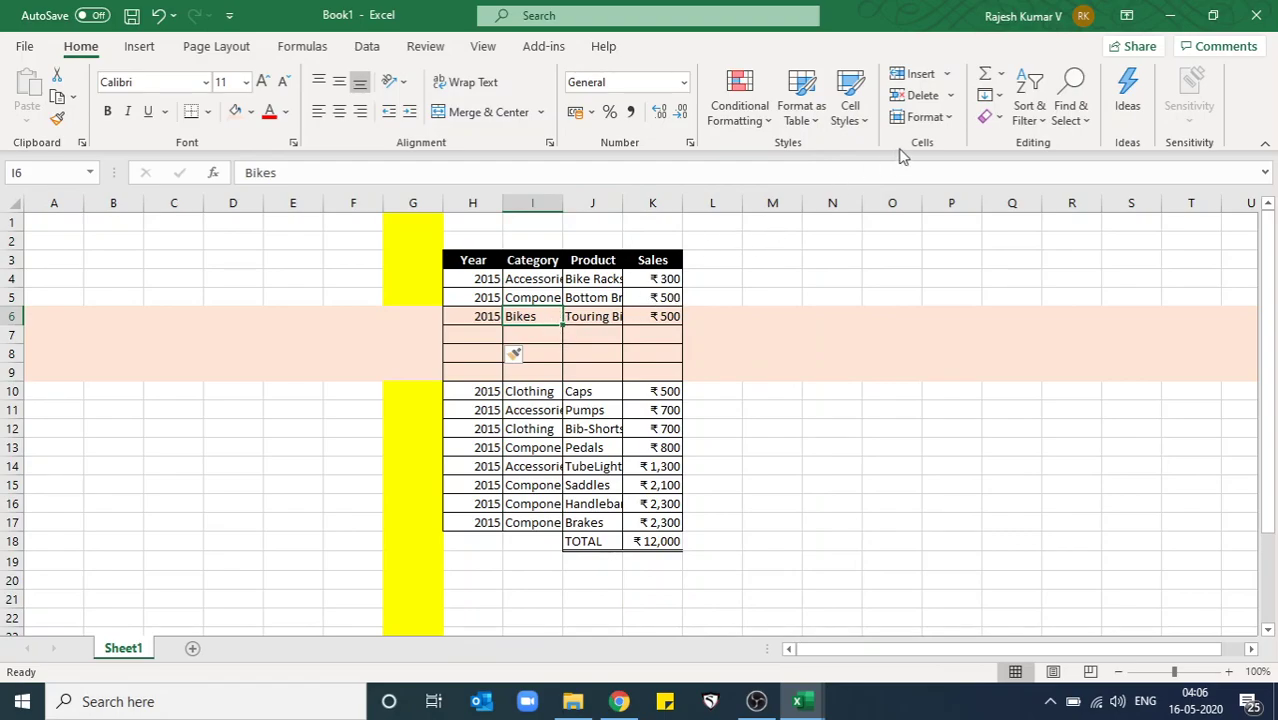
pyautogui.click(950, 78)
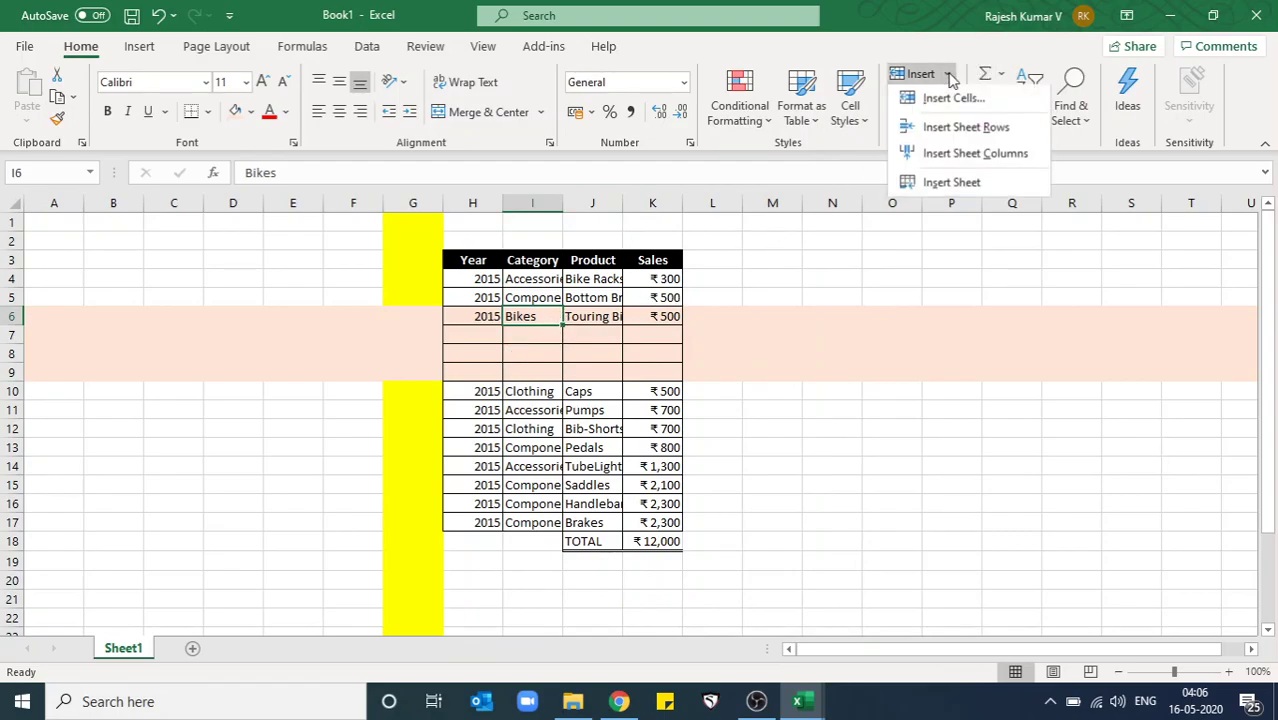
pyautogui.click(958, 158)
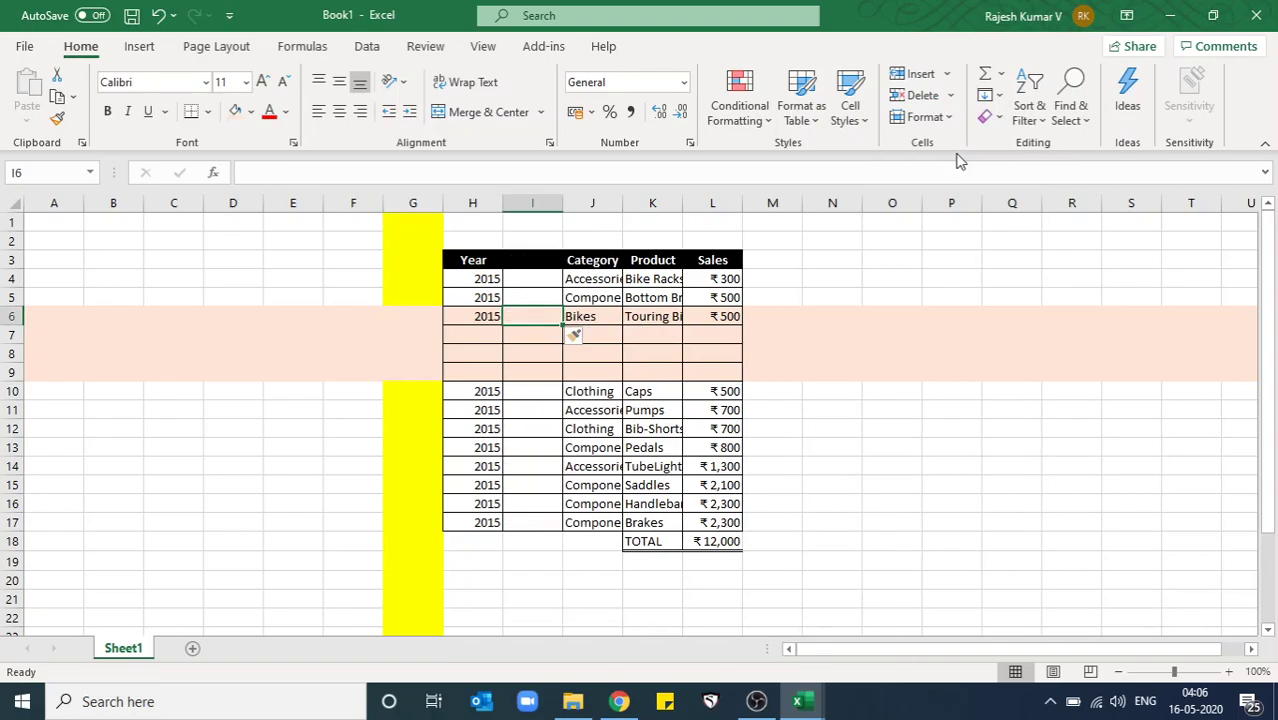
pyautogui.click(948, 78)
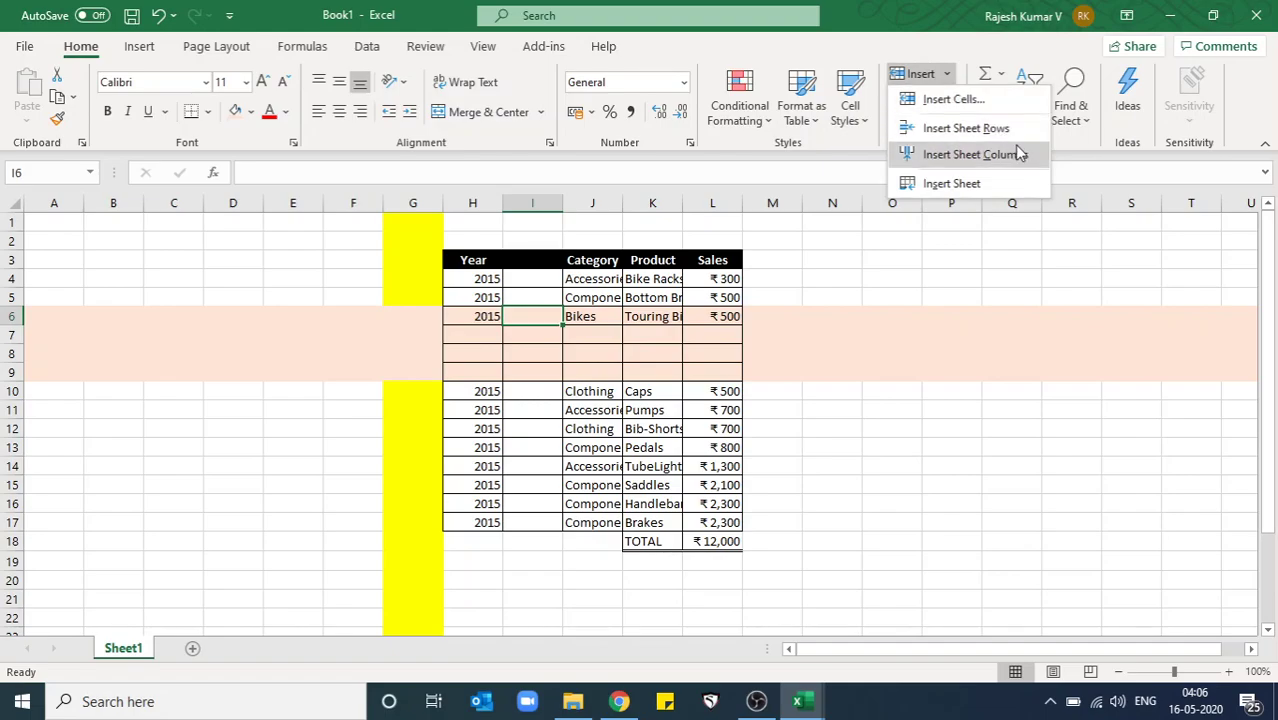
pyautogui.click(980, 155)
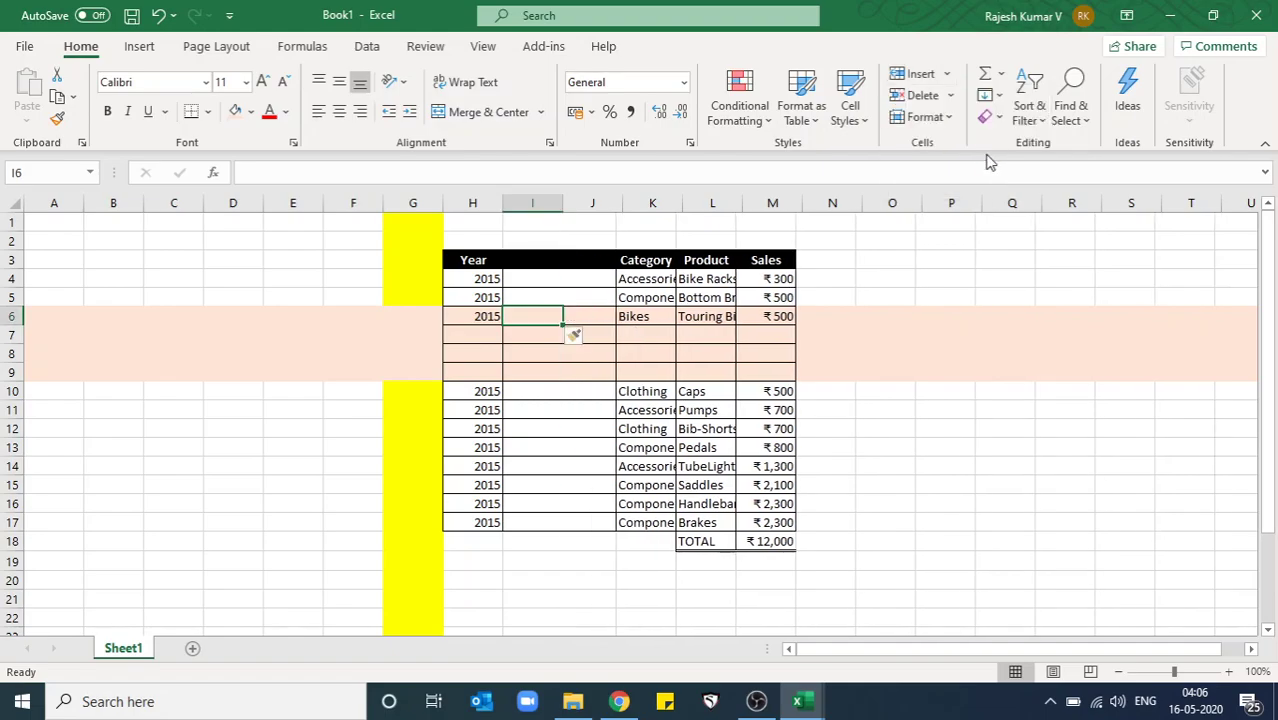
pyautogui.click(676, 356)
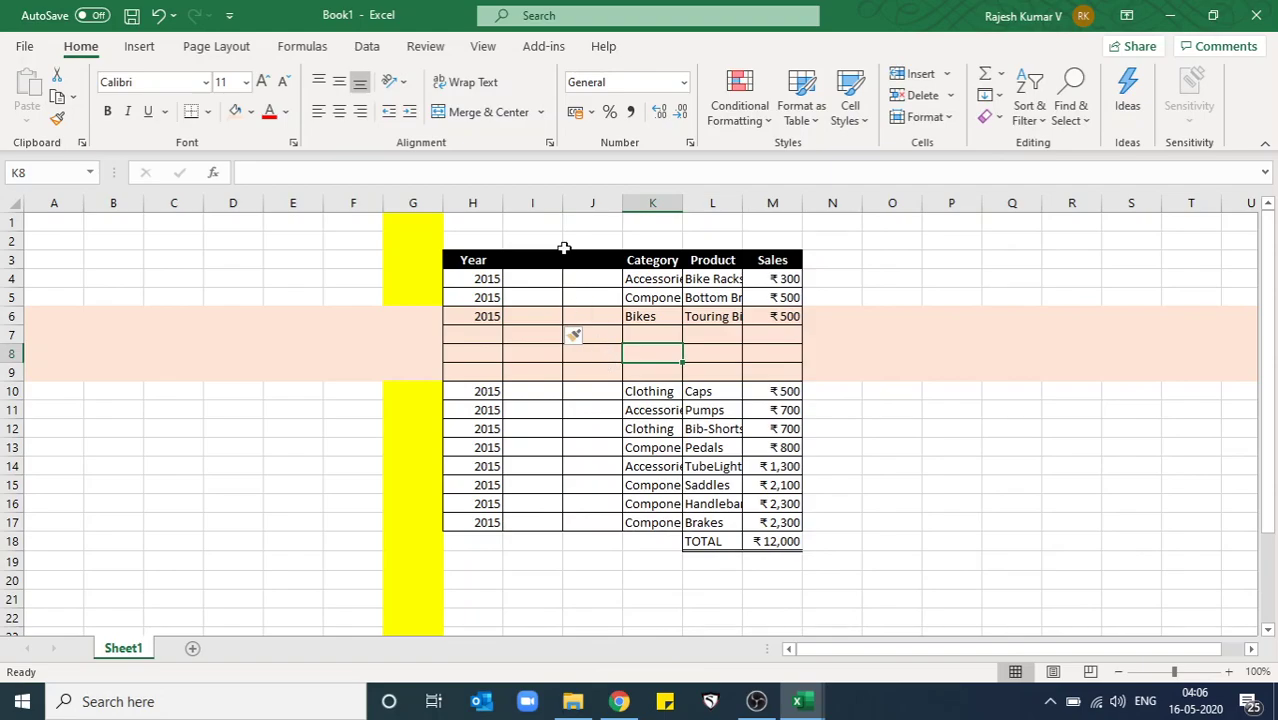
# - Insert blank columns before Product and before Category using the column header menus
pyautogui.click(707, 199)
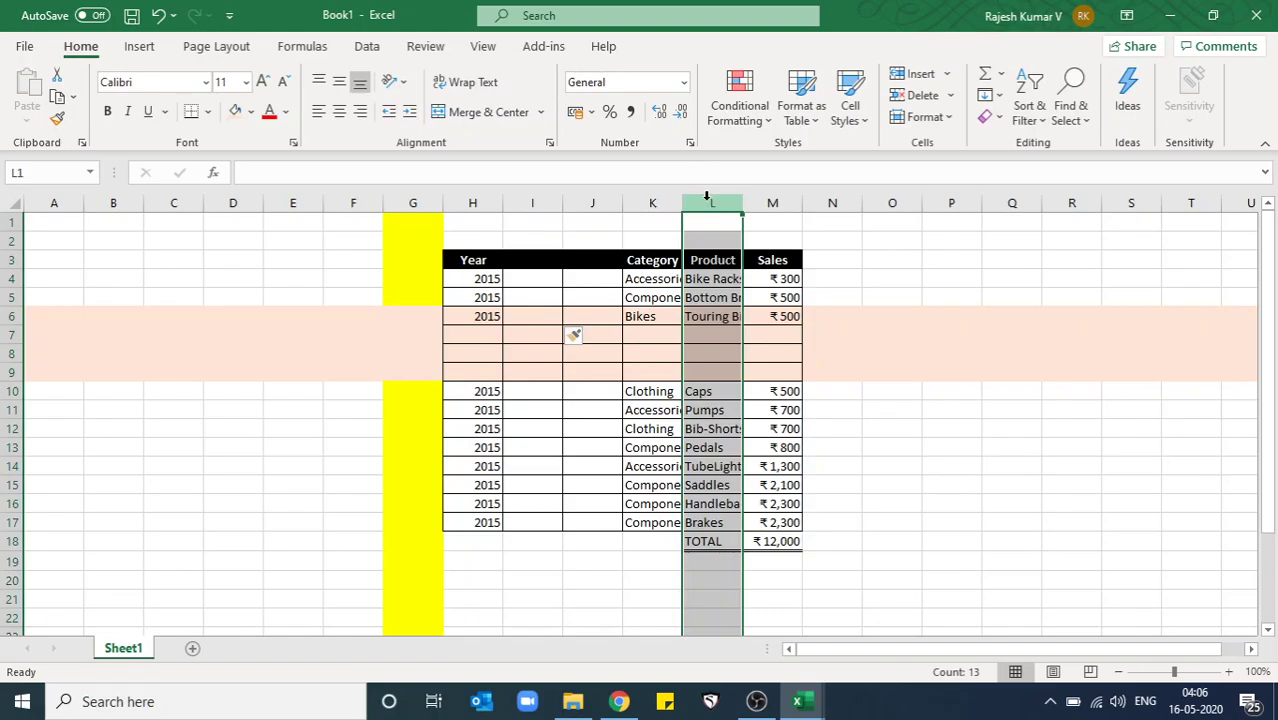
pyautogui.rightClick(707, 199)
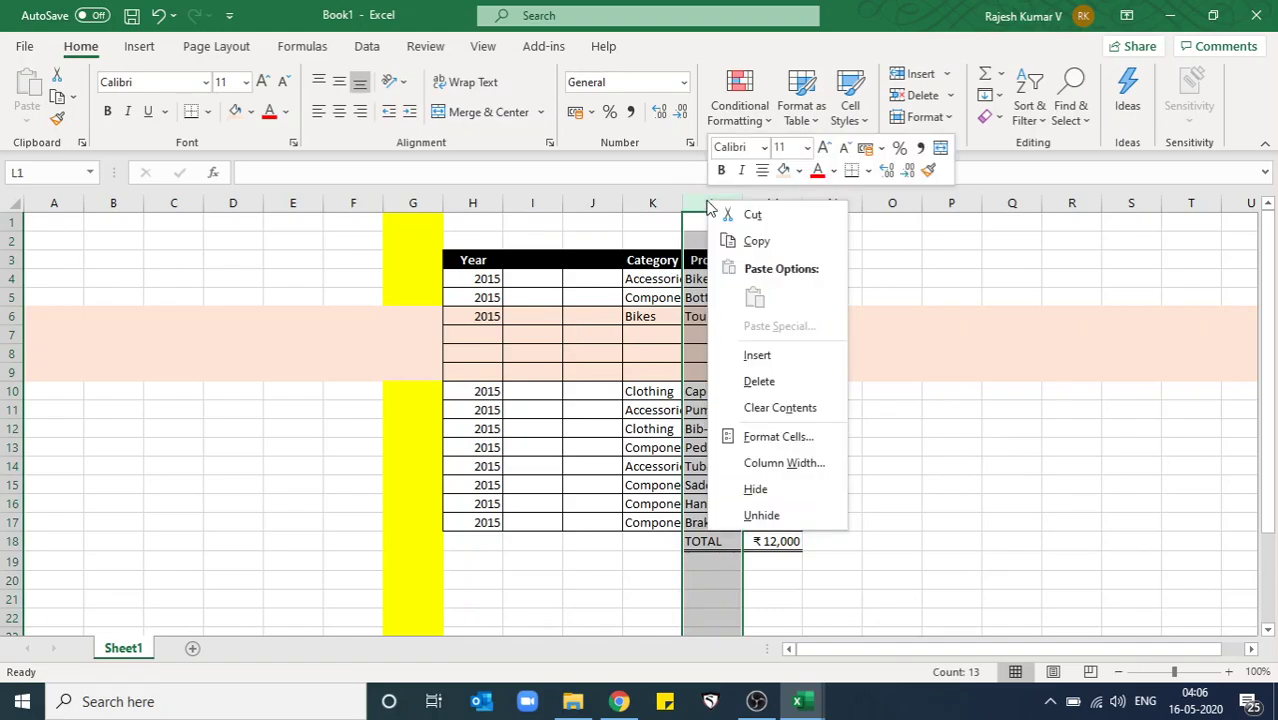
pyautogui.click(790, 358)
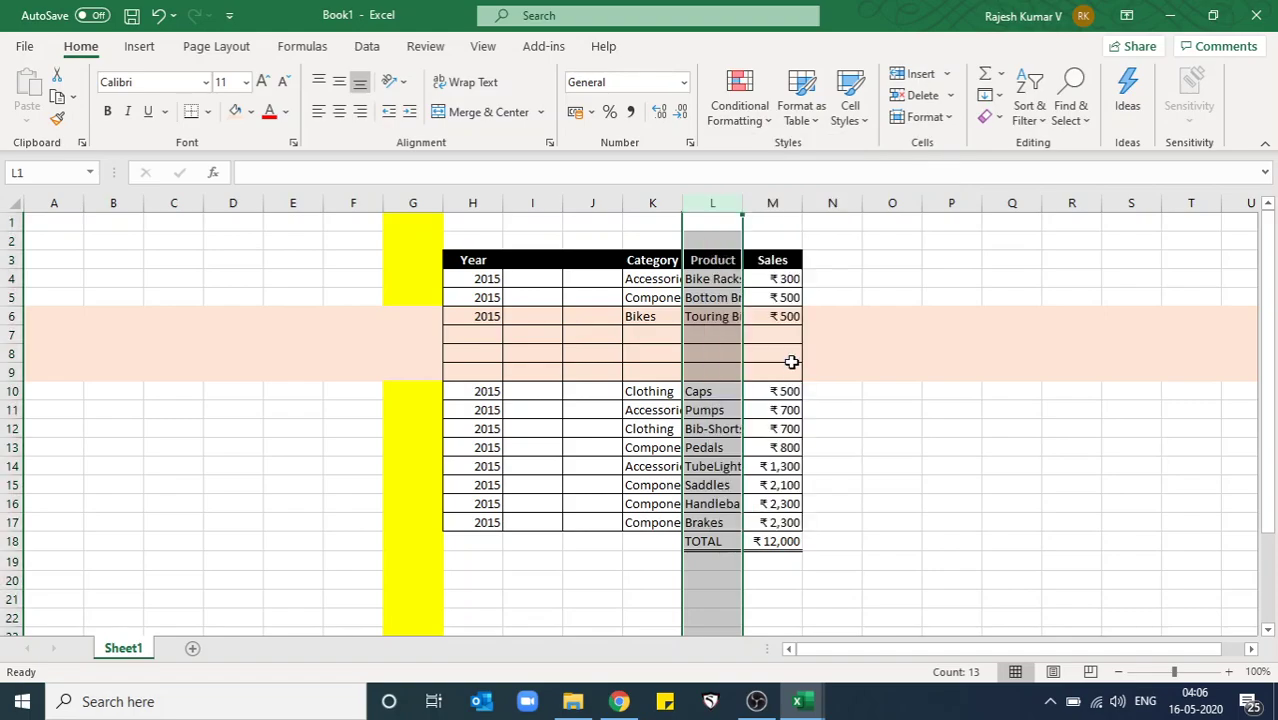
pyautogui.click(662, 205)
pyautogui.rightClick(665, 207)
pyautogui.click(747, 362)
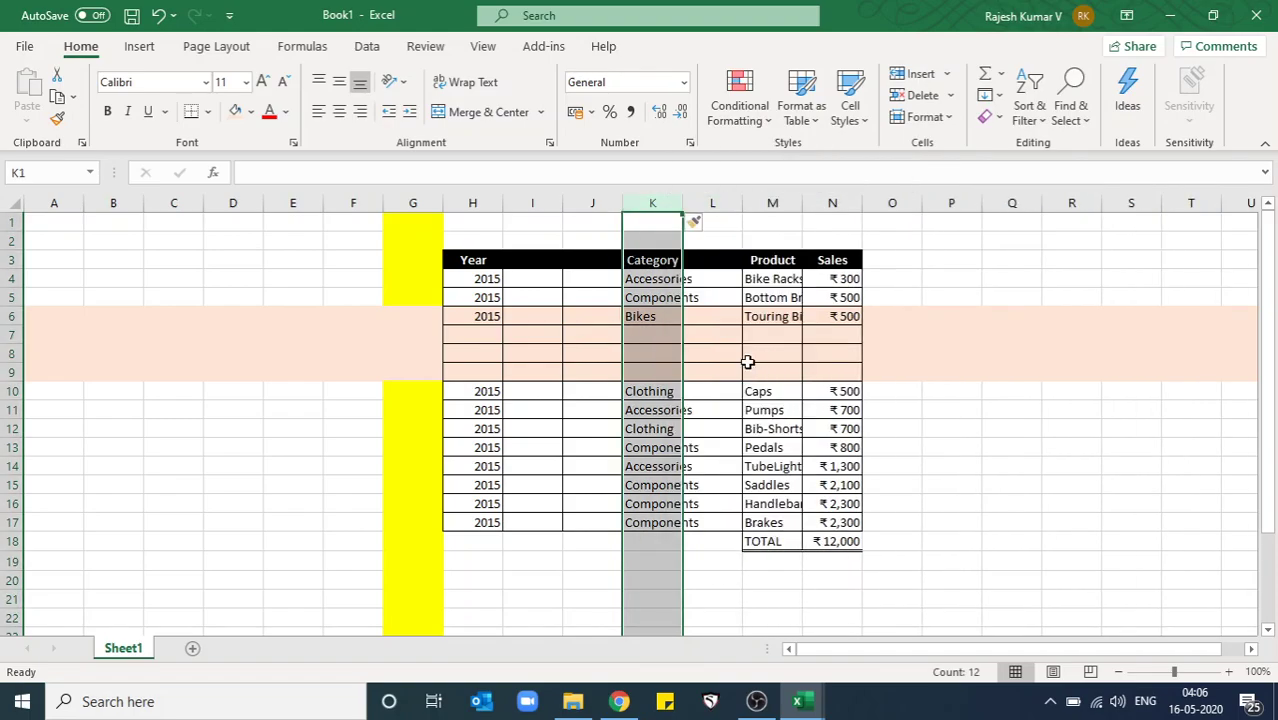
# - Insert two blank rows at row 11, pushing TOTAL down to row 20
pyautogui.click(12, 410)
pyautogui.rightClick(18, 412)
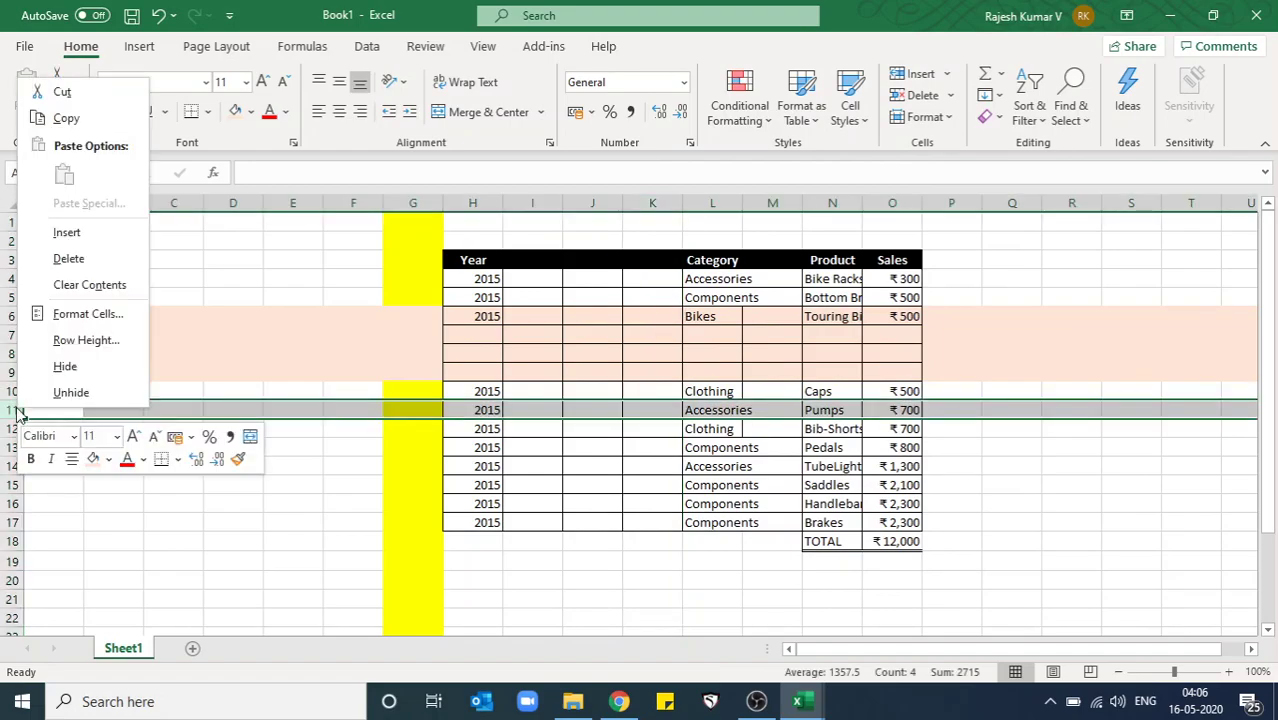
pyautogui.click(85, 232)
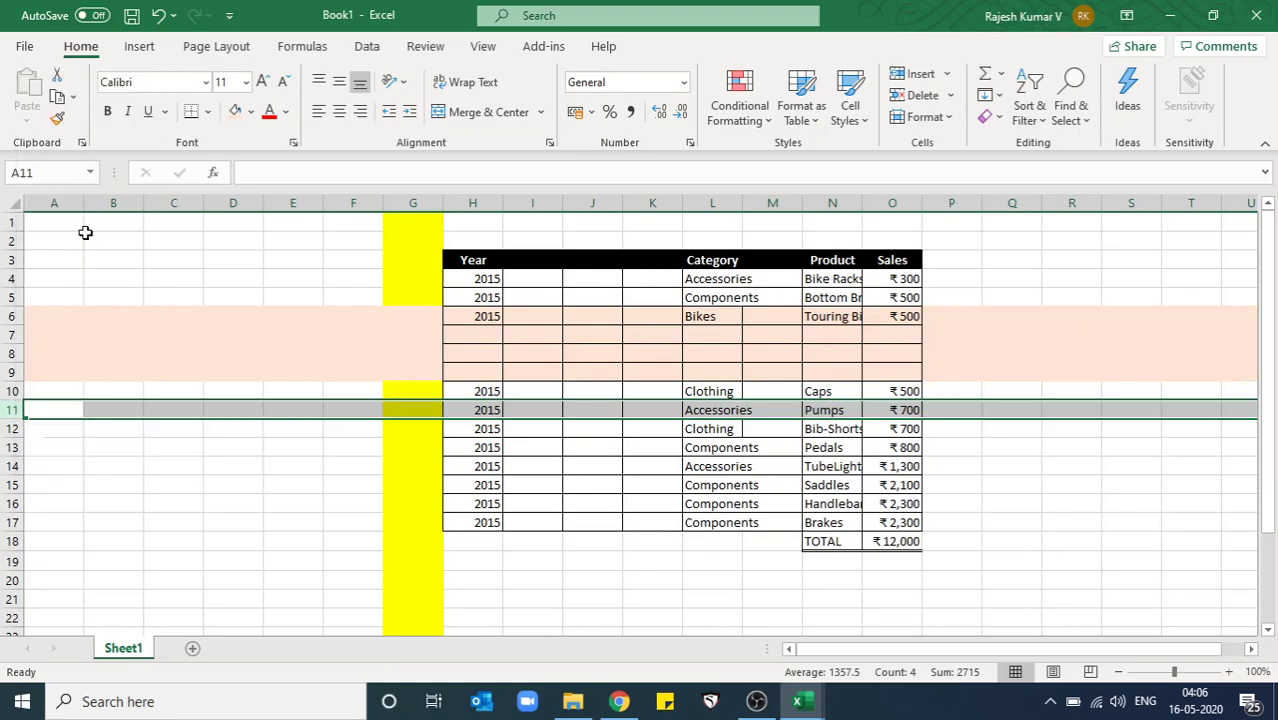
pyautogui.rightClick(14, 414)
pyautogui.click(100, 238)
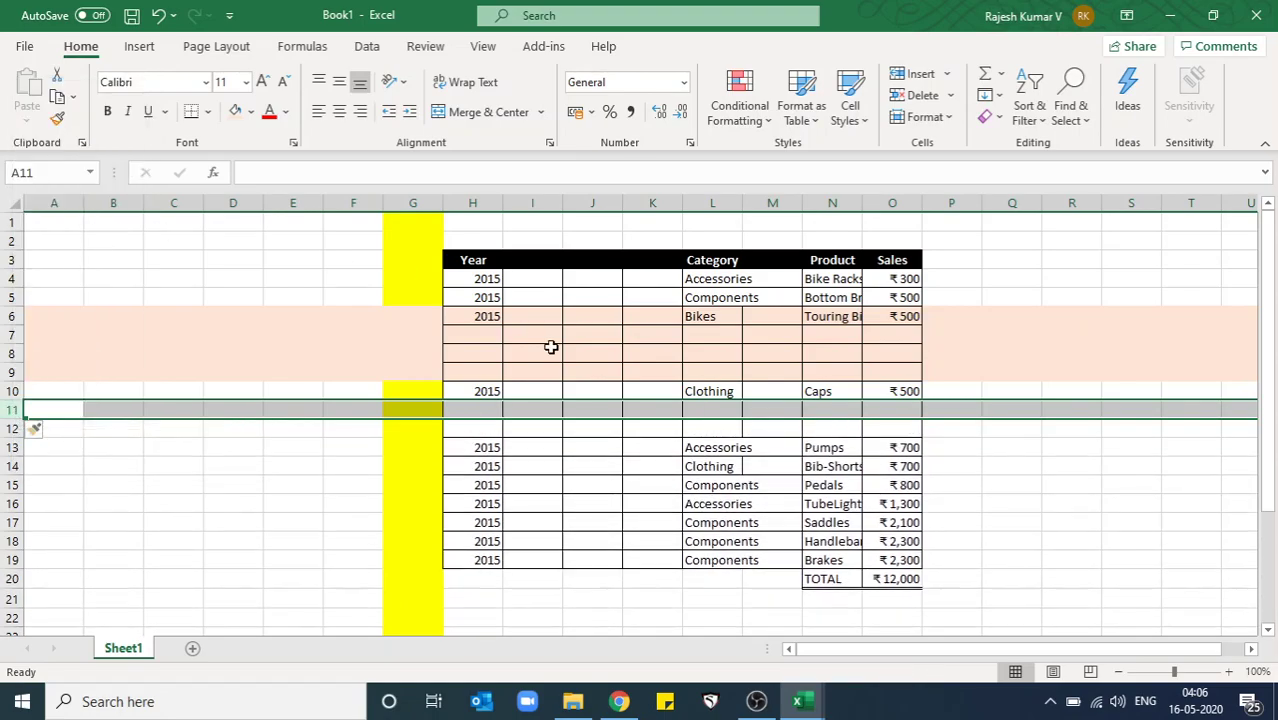
pyautogui.click(646, 366)
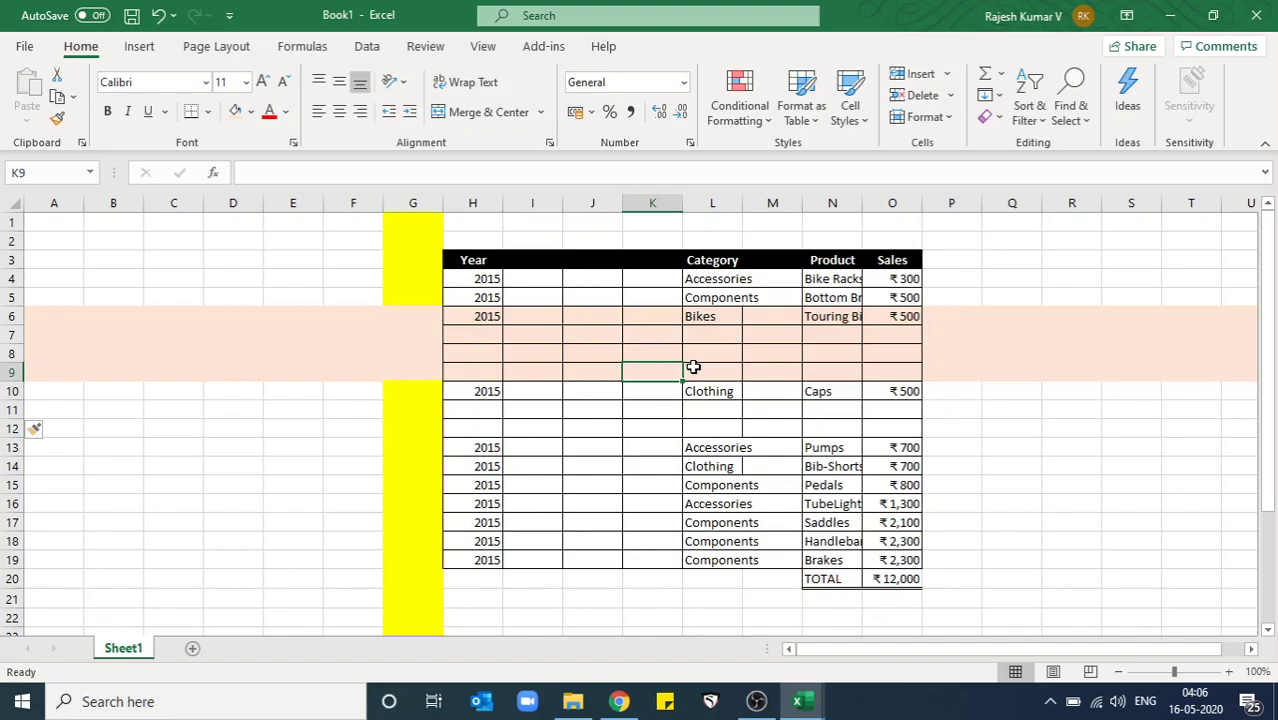
# - Start editing the Sheet1 tab name at the bottom of the workbook
pyautogui.click(947, 75)
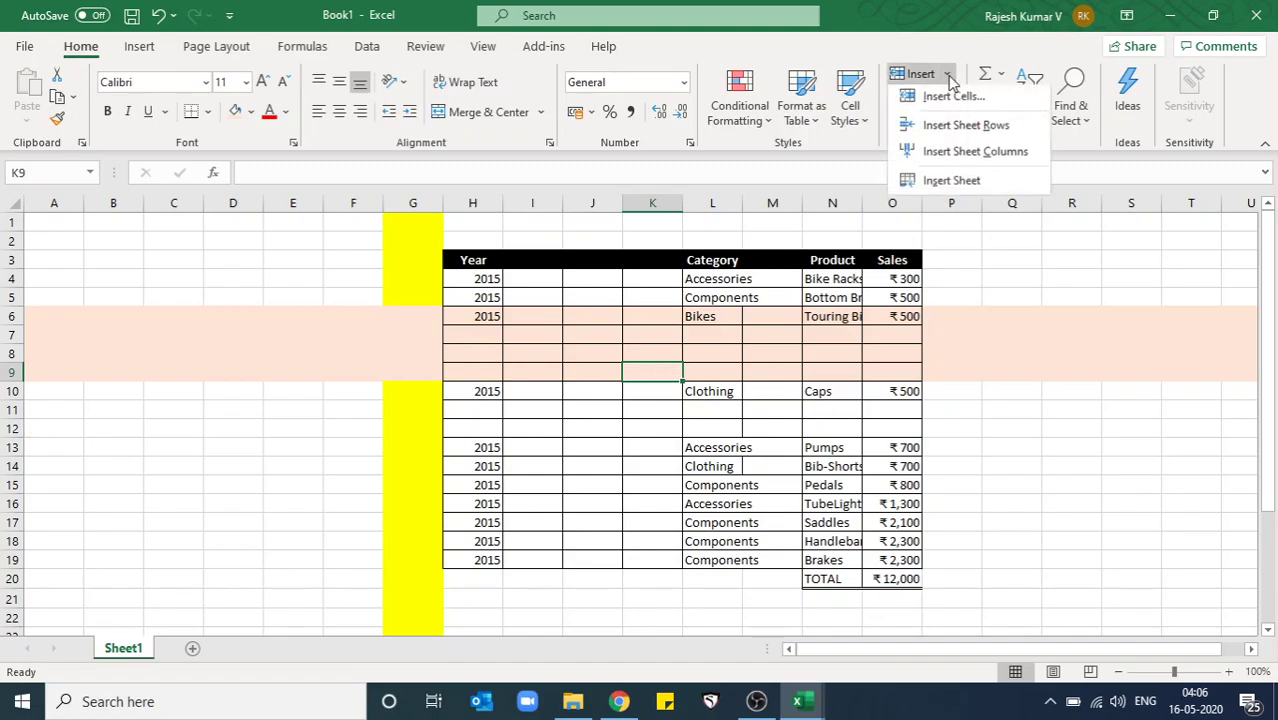
pyautogui.click(465, 377)
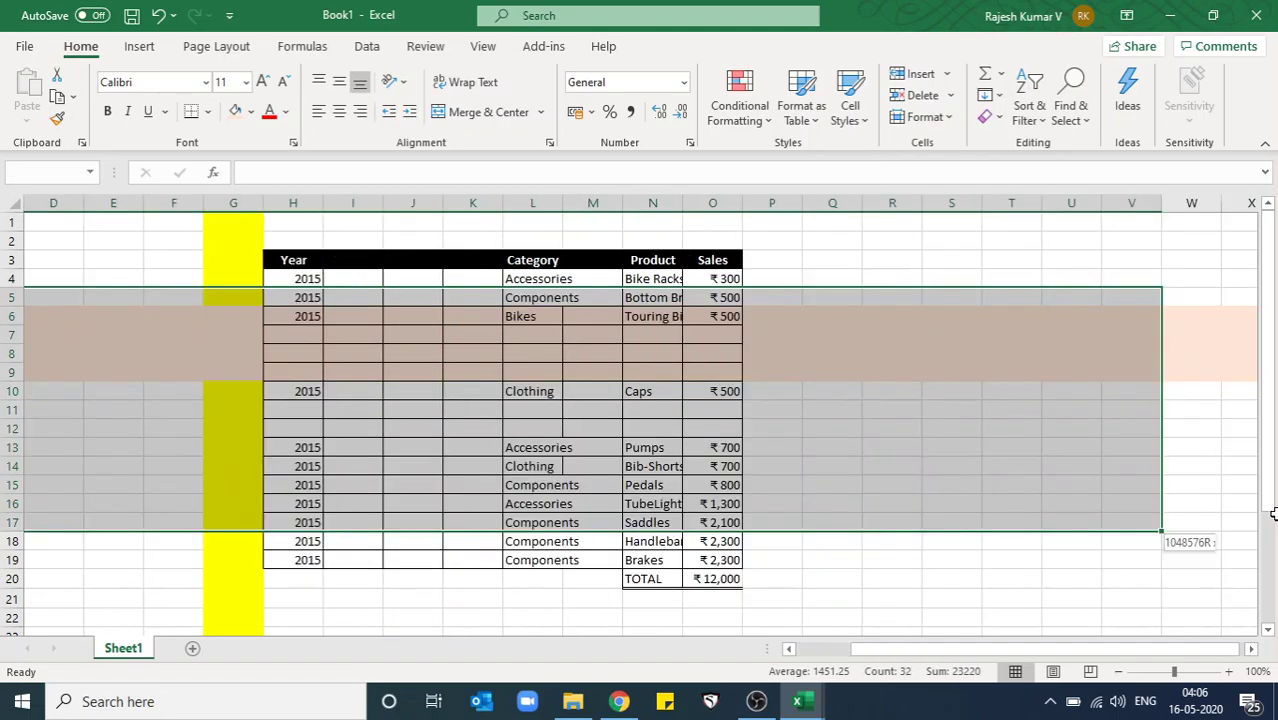
pyautogui.moveTo(101, 305); pyautogui.dragTo(1165, 532)
pyautogui.click(14, 202)
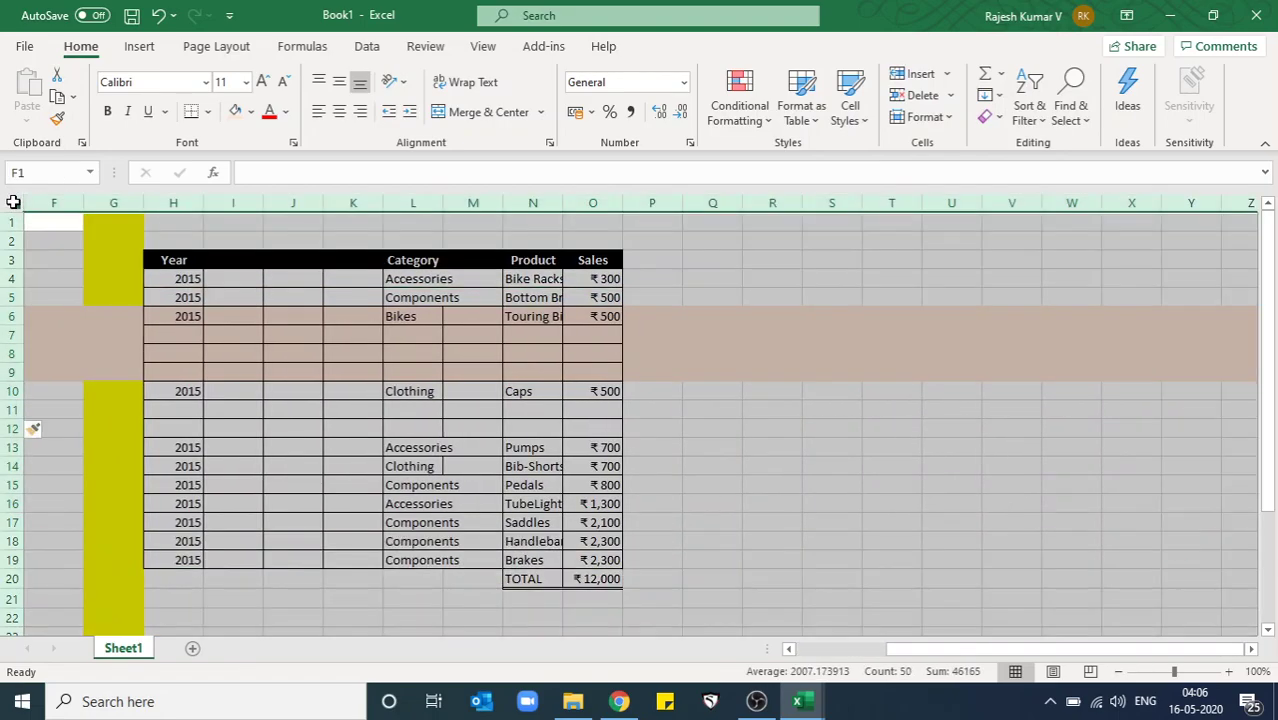
pyautogui.doubleClick(123, 650)
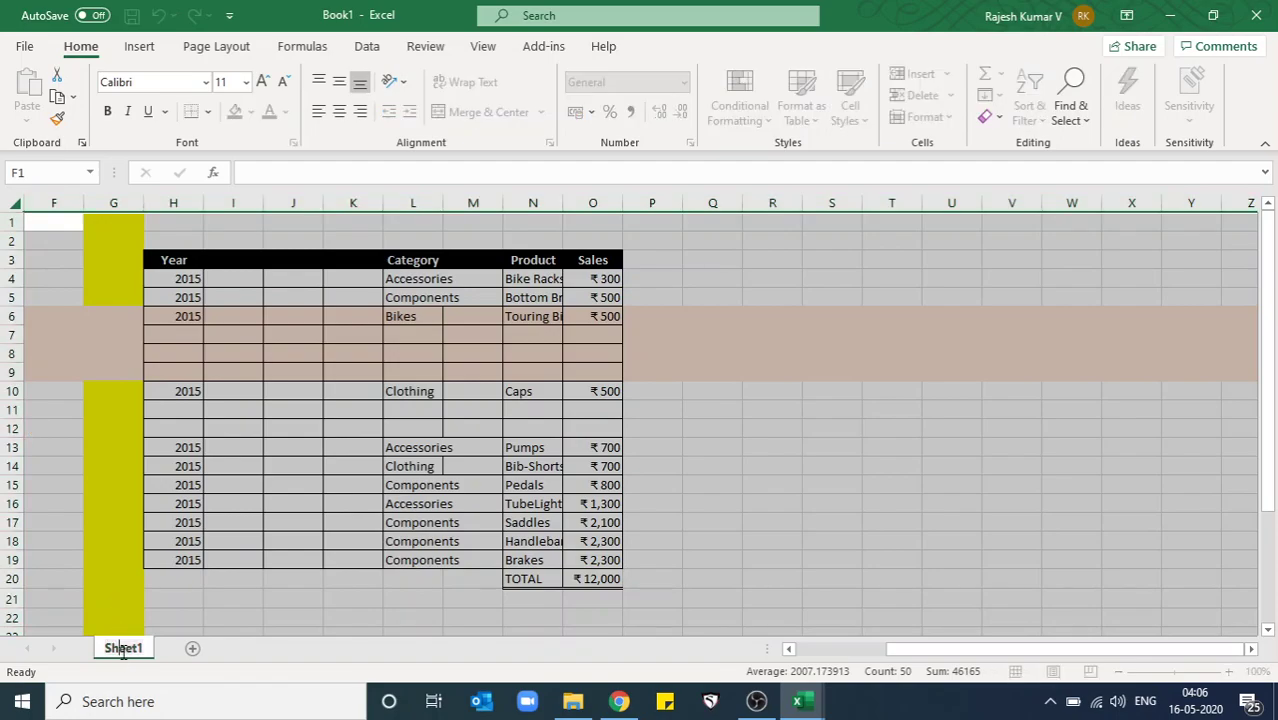
pyautogui.click(242, 537)
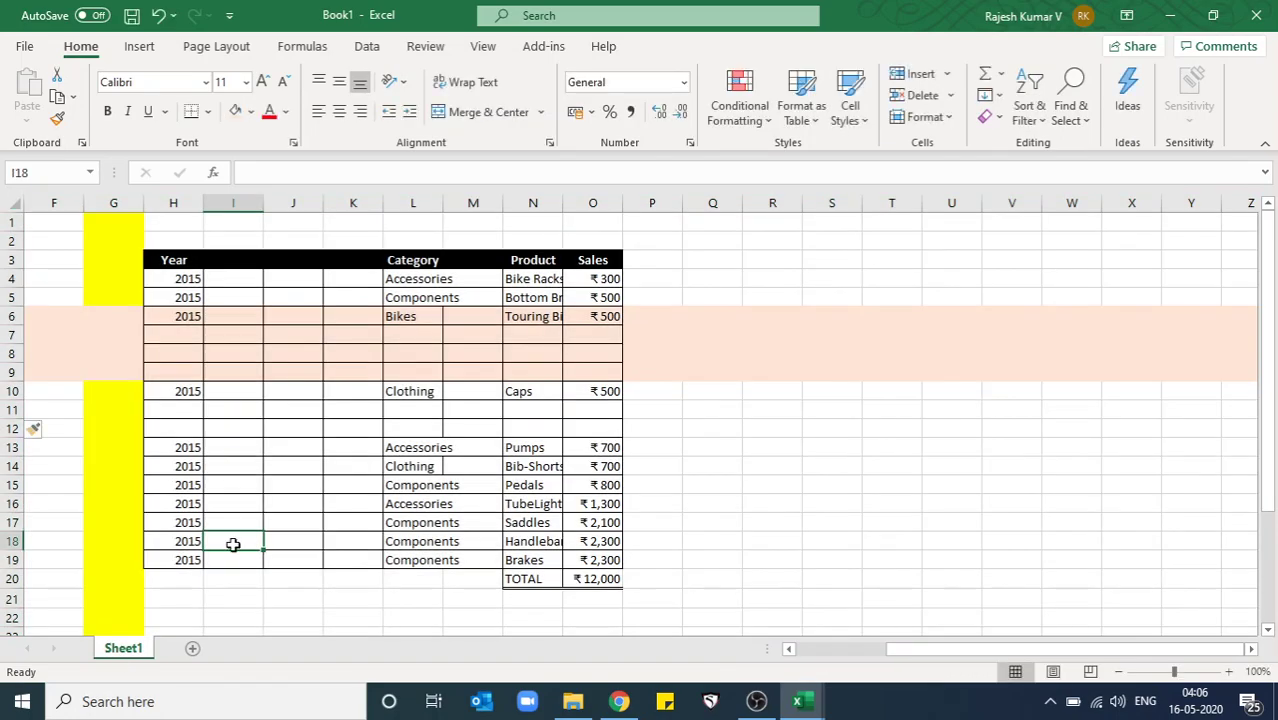
pyautogui.doubleClick(123, 649)
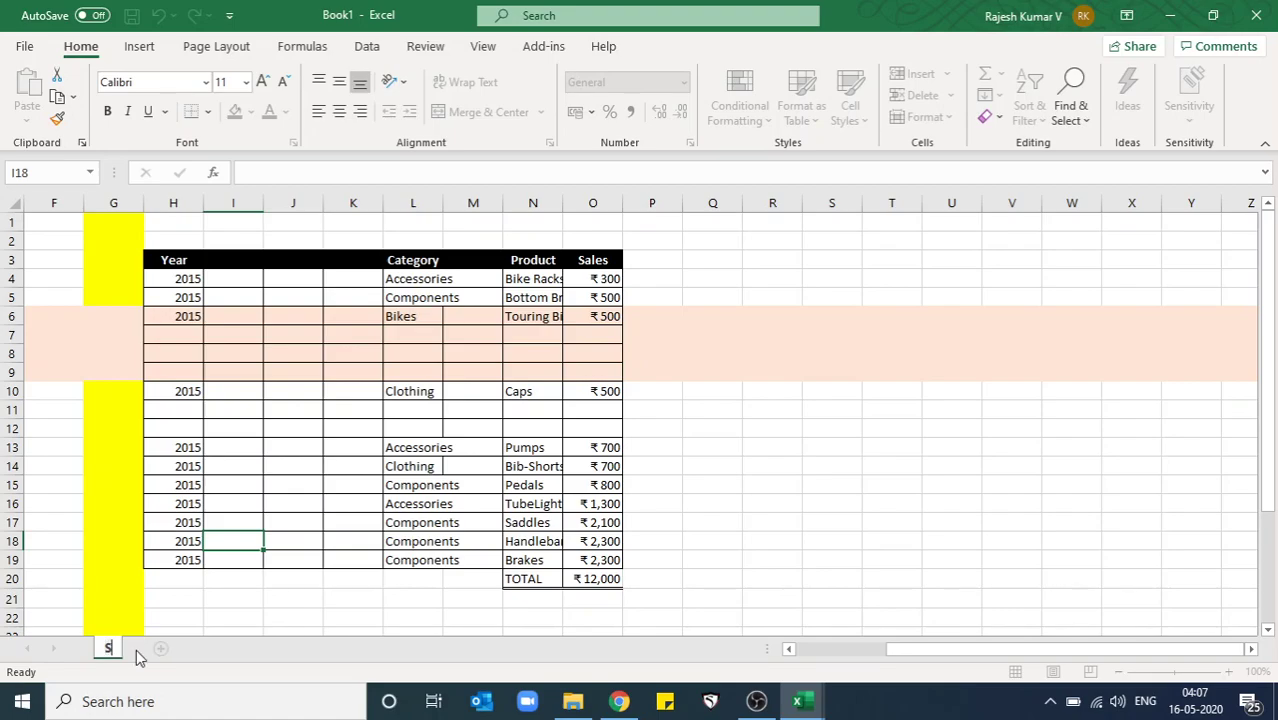
# - Name the first tab 'Report - 1', then add a new blank Sheet2
pyautogui.write('Report ')
pyautogui.write('- 1')
pyautogui.click(447, 412)
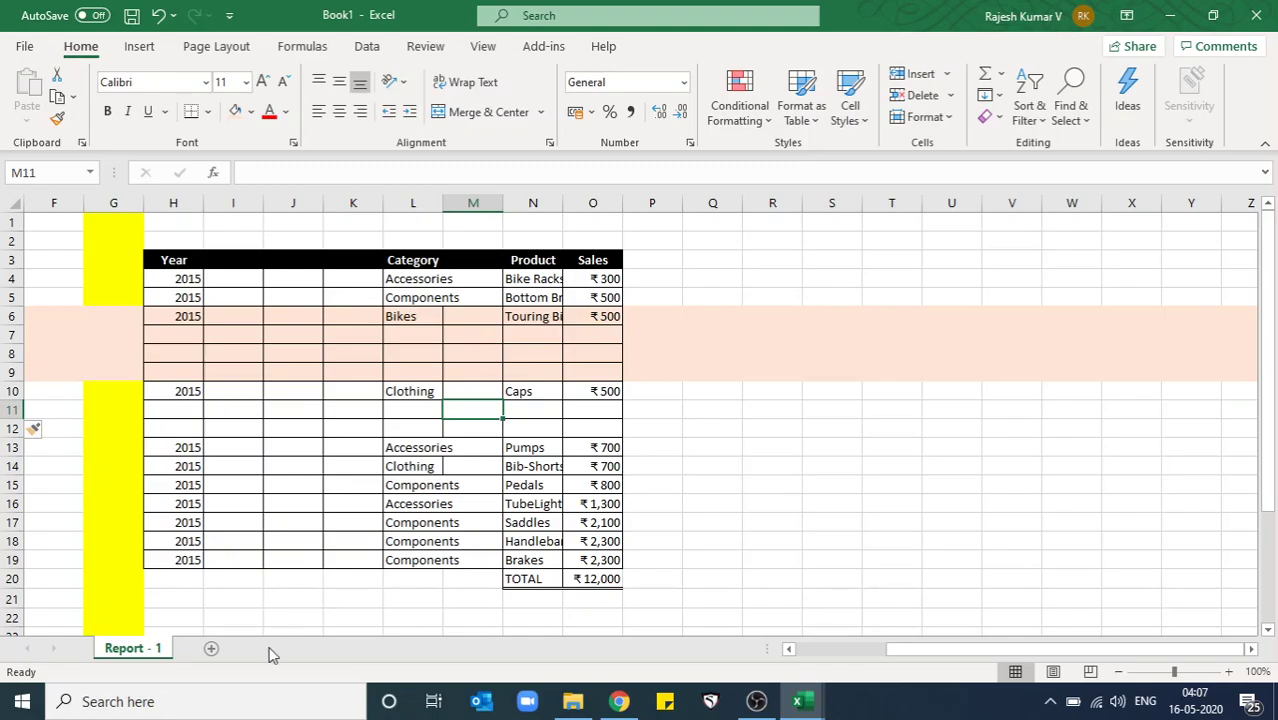
pyautogui.click(213, 650)
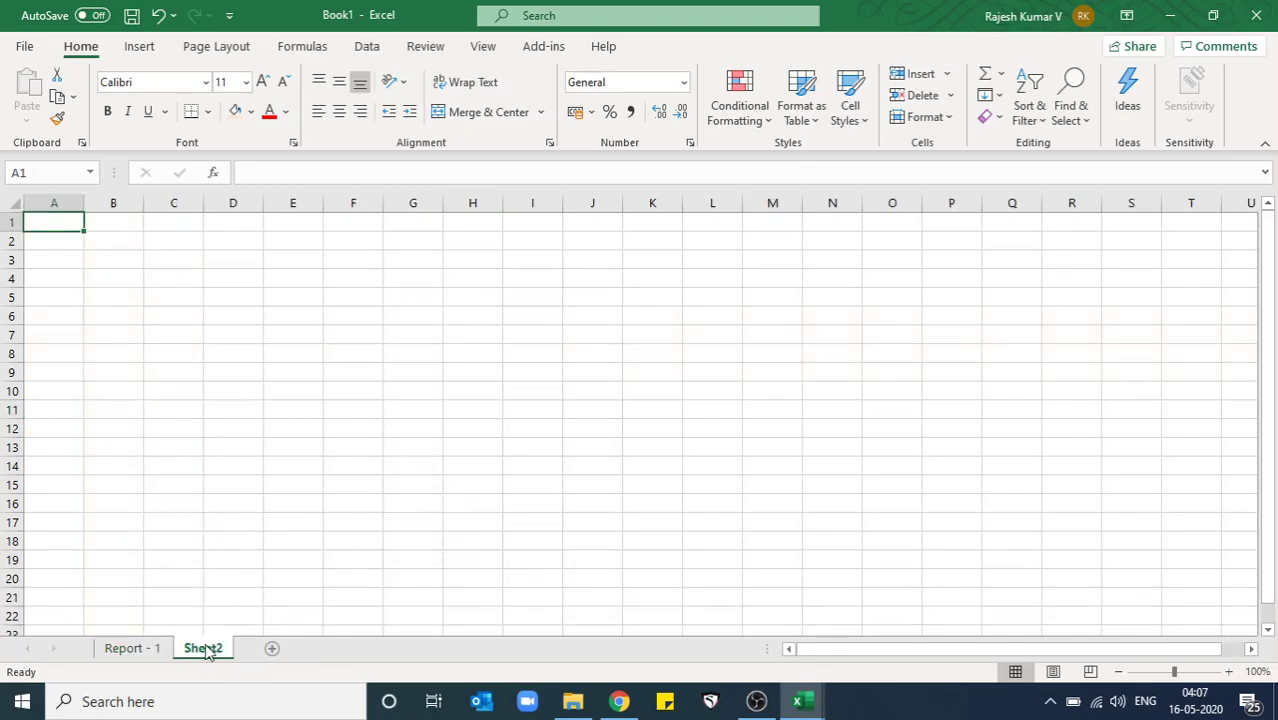
# - Insert a new blank Sheet3 ahead of Report - 1 with Insert Sheet
pyautogui.hotkey('ctrl', 'pageup')
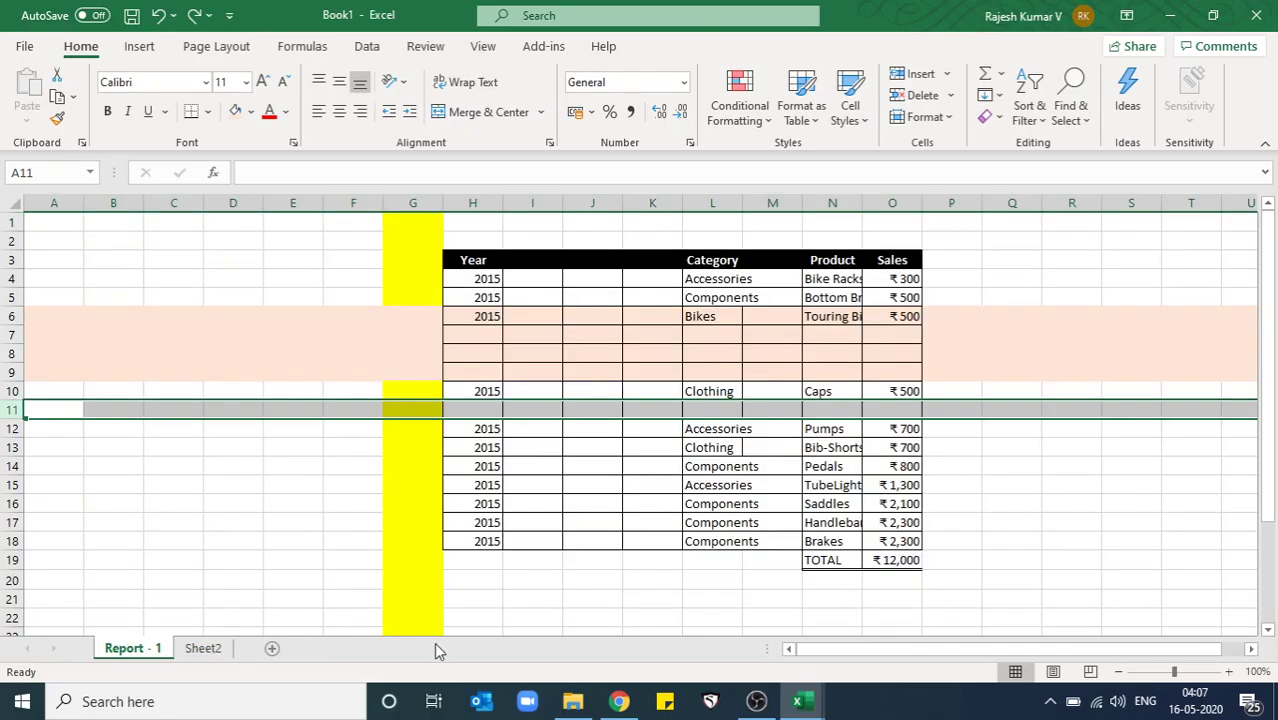
pyautogui.click(949, 75)
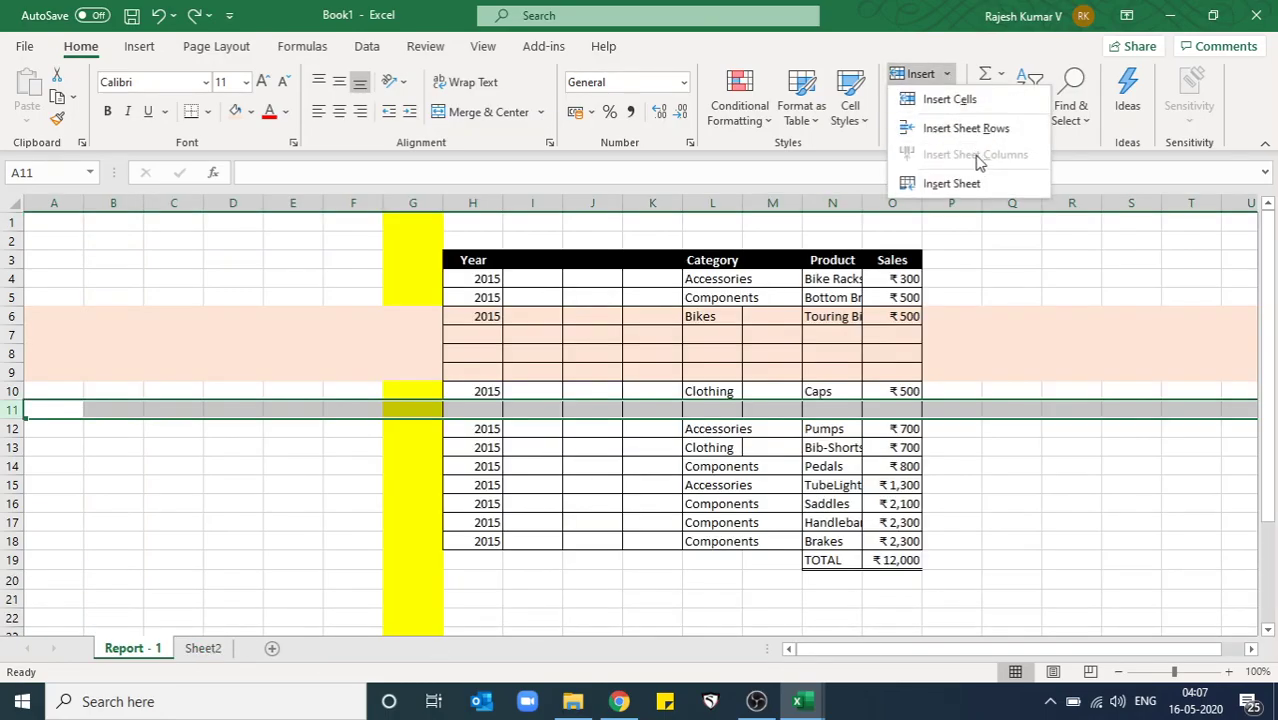
pyautogui.click(993, 185)
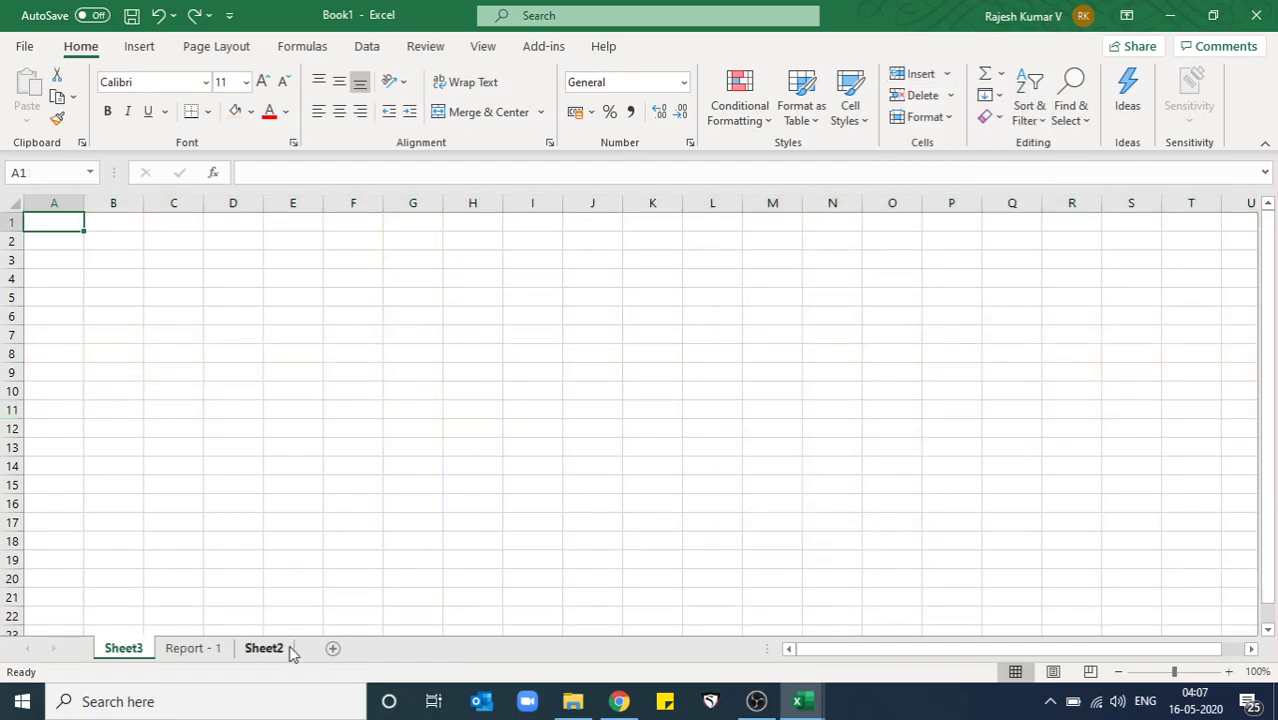
# - Rename Sheet2 to 'Report2' and return to the Report - 1 sheet
pyautogui.click(288, 650)
pyautogui.doubleClick(278, 650)
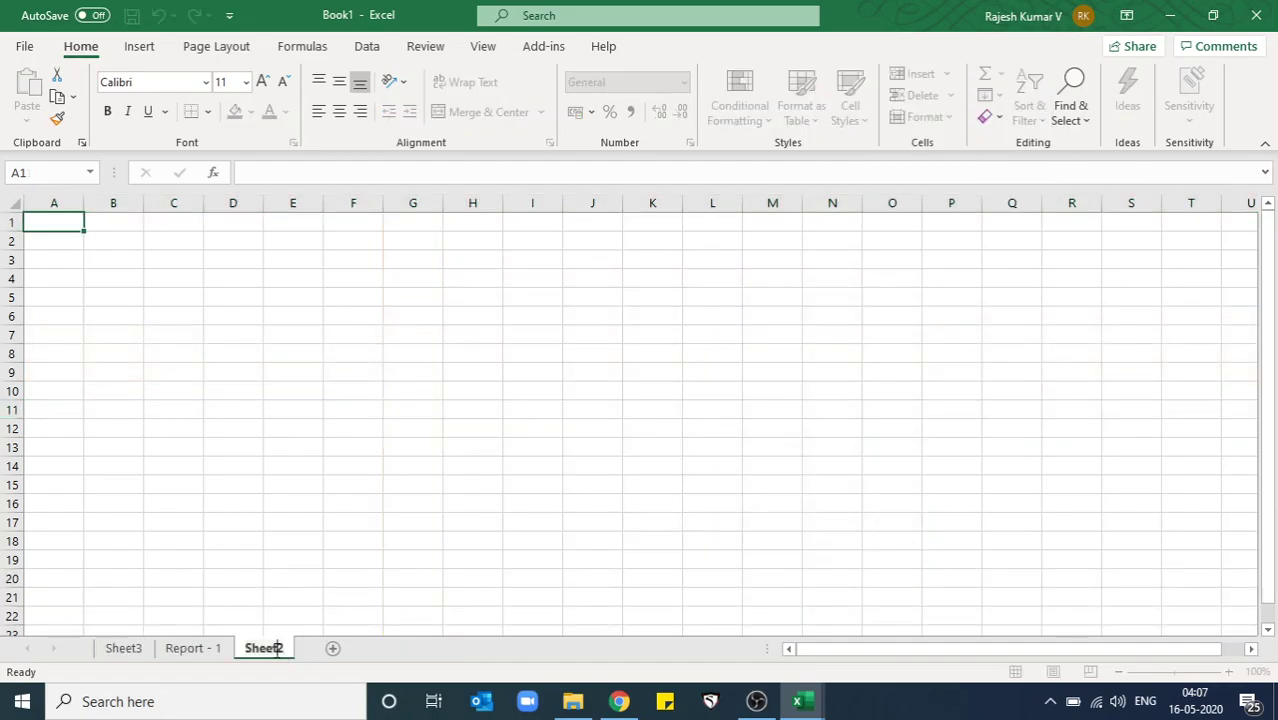
pyautogui.write('Report')
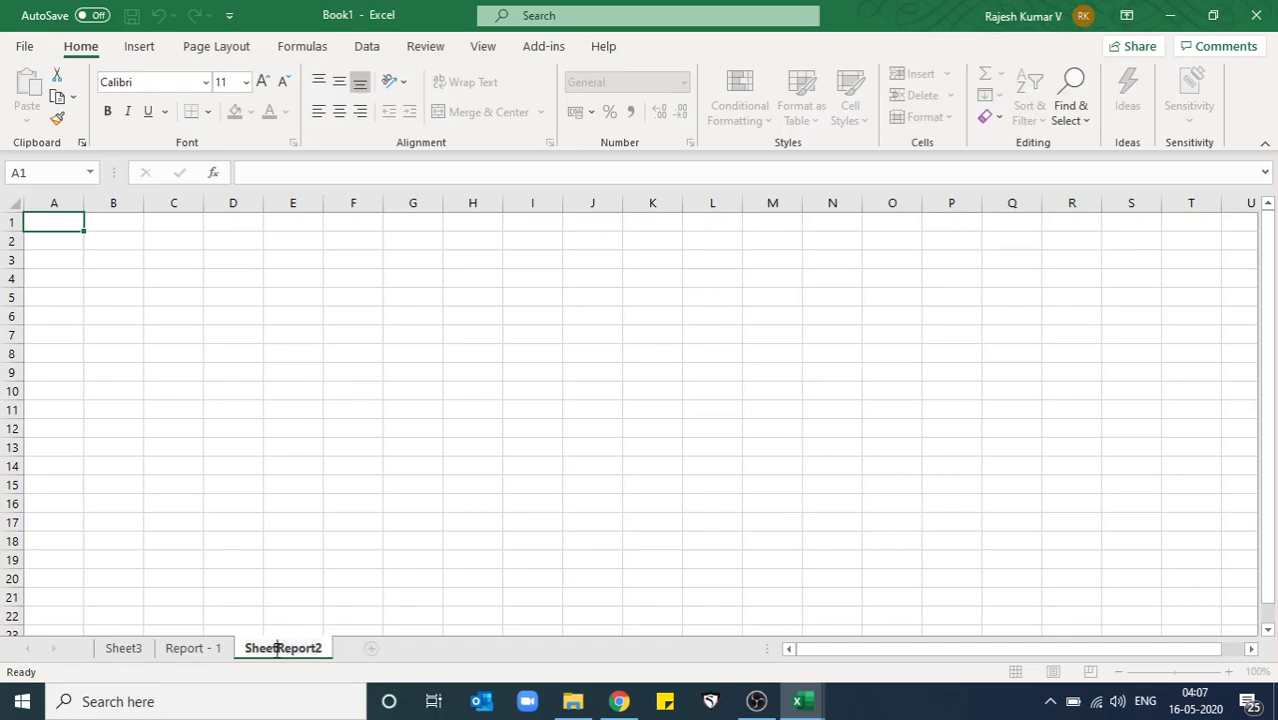
pyautogui.click(277, 650)
pyautogui.press('BackSpace')
pyautogui.press('BackSpace')
pyautogui.press('BackSpace')
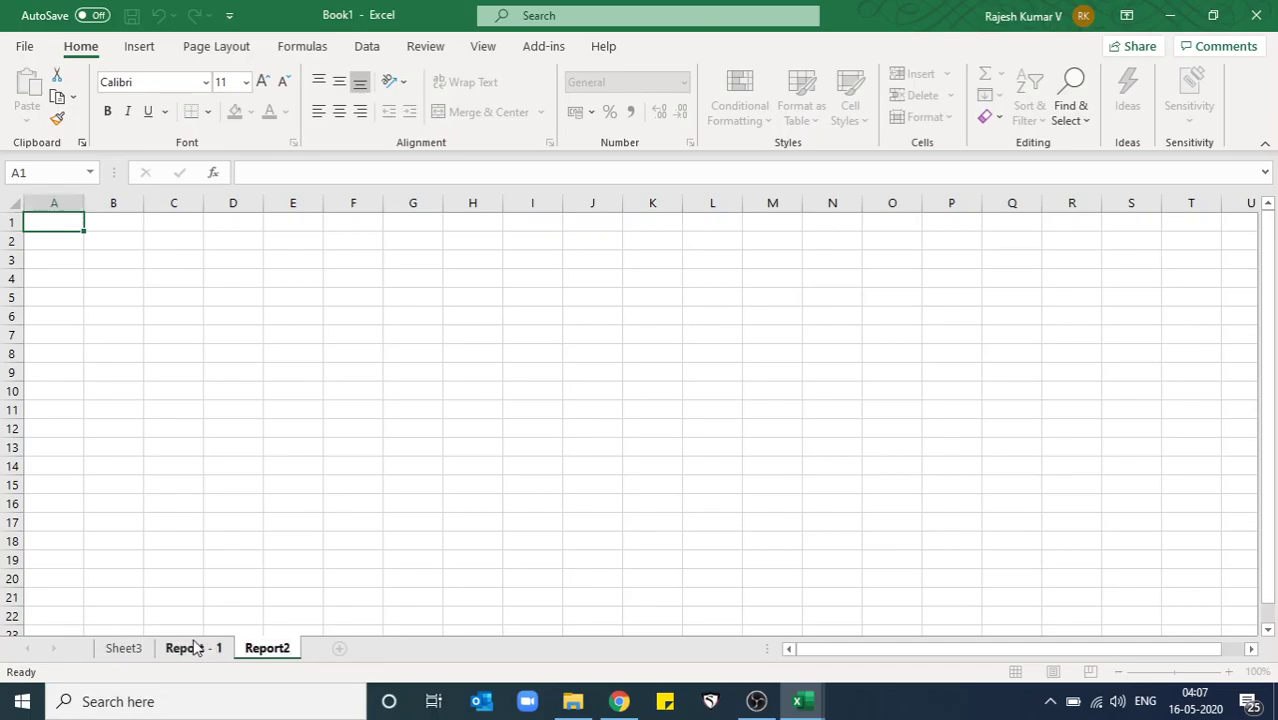
pyautogui.click(180, 648)
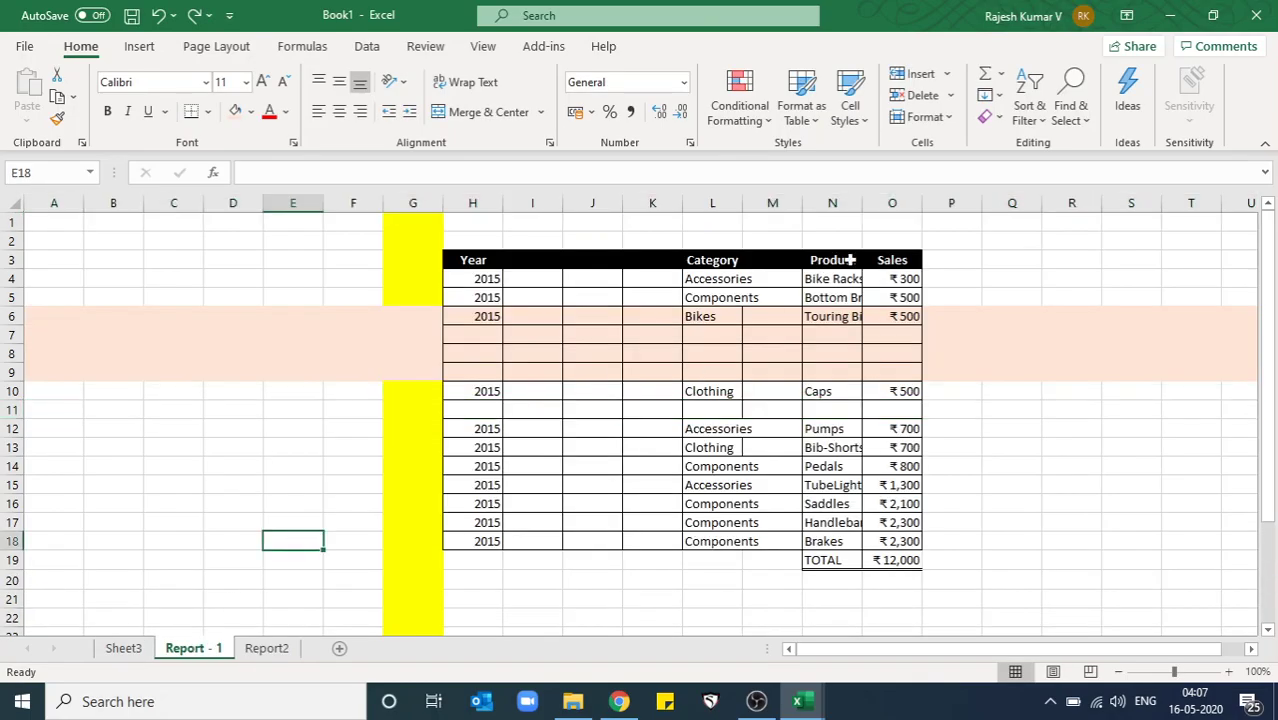
# - Delete two blank columns at column I using Delete Sheet Columns
pyautogui.click(657, 339)
pyautogui.click(952, 95)
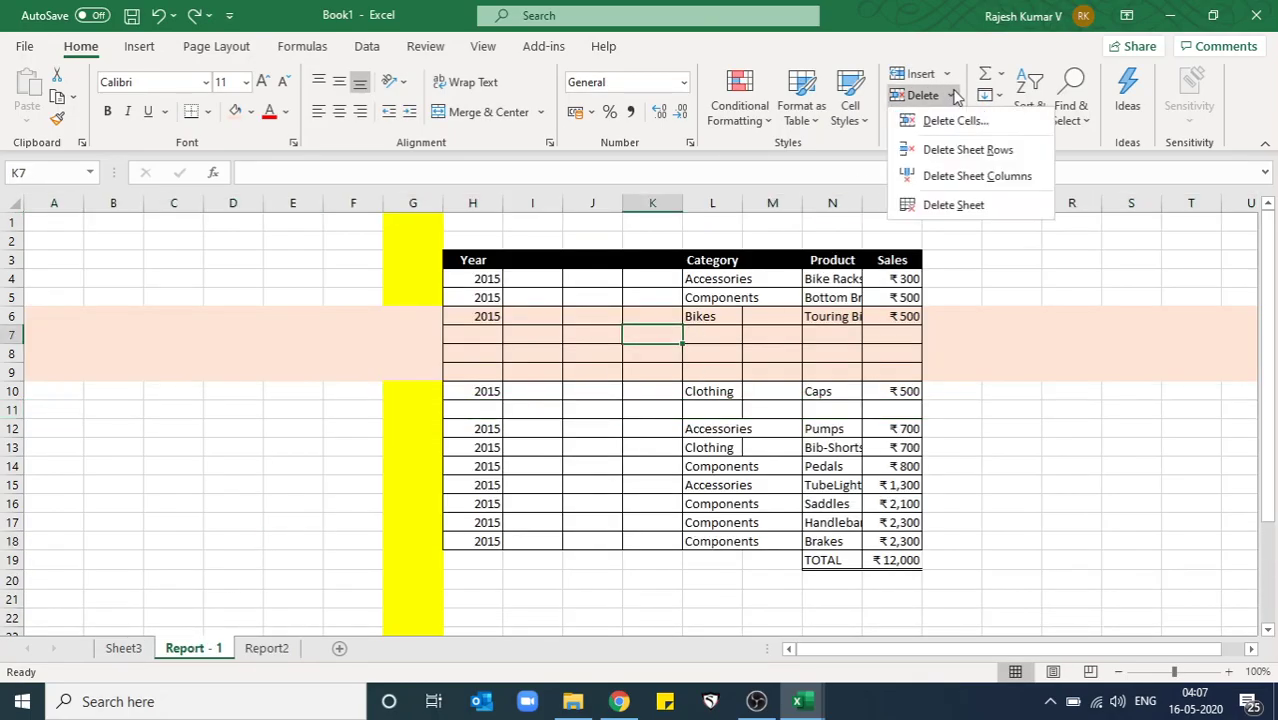
pyautogui.click(758, 390)
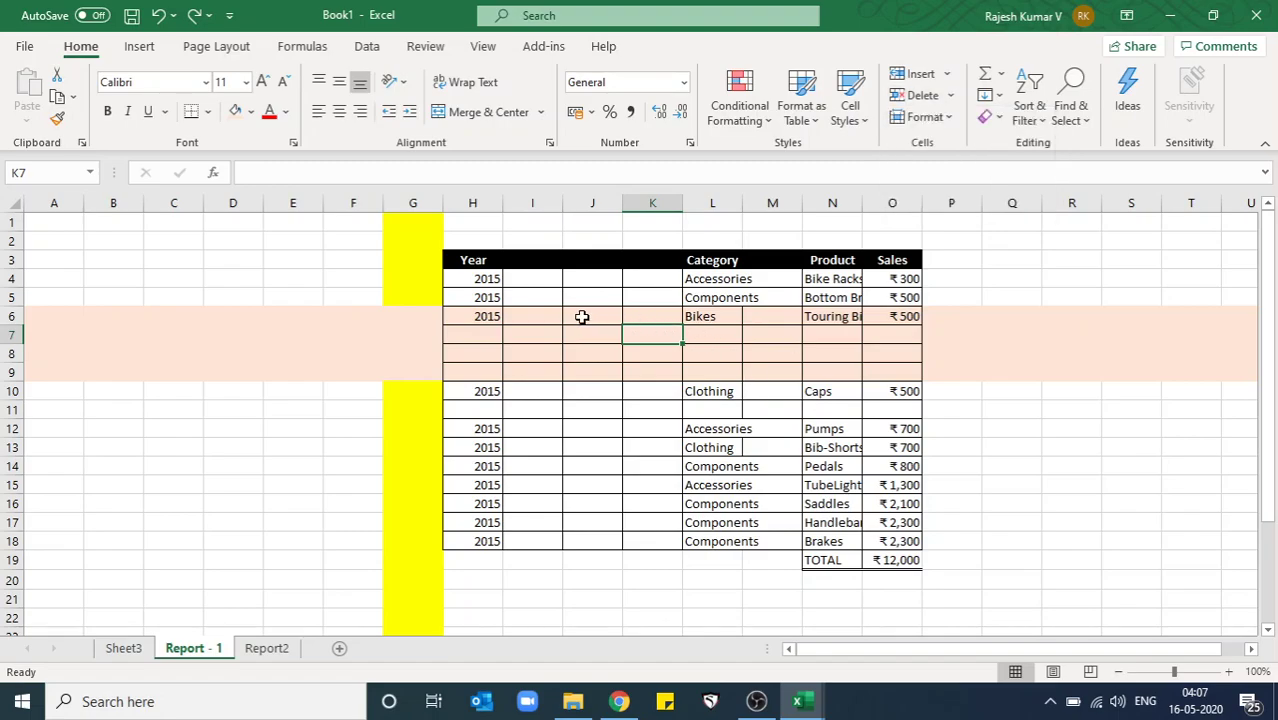
pyautogui.click(541, 203)
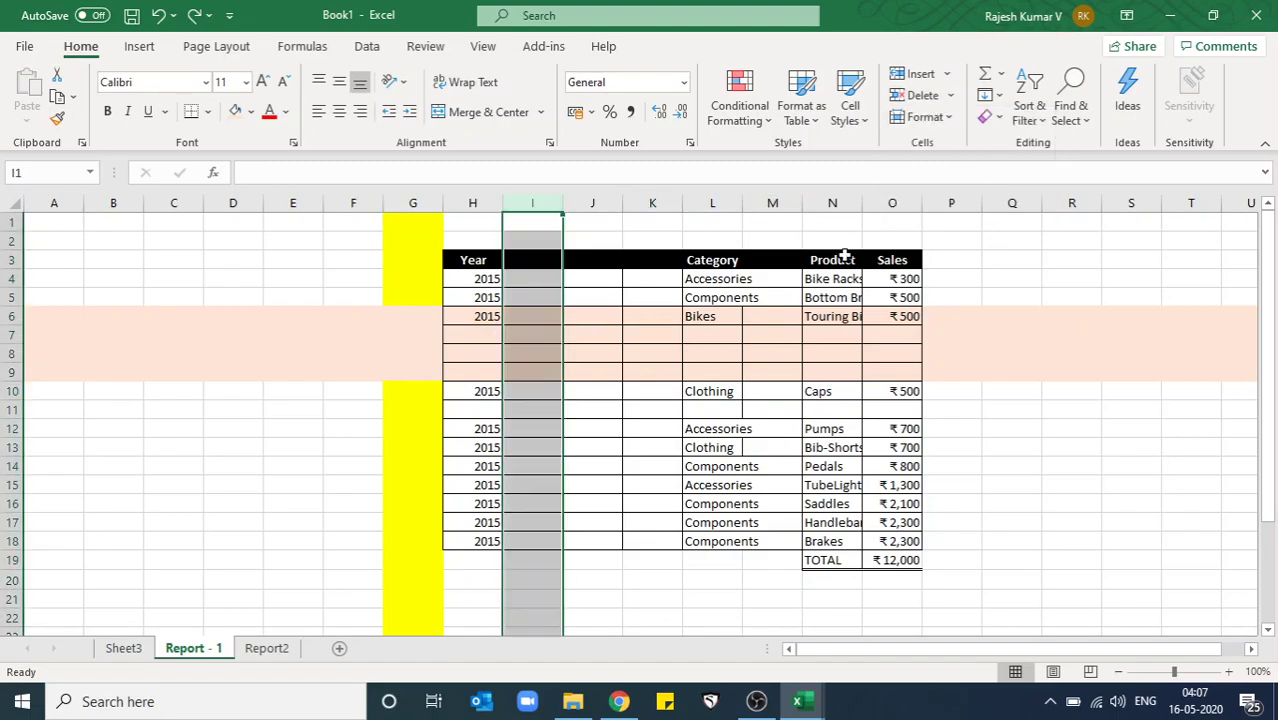
pyautogui.click(951, 96)
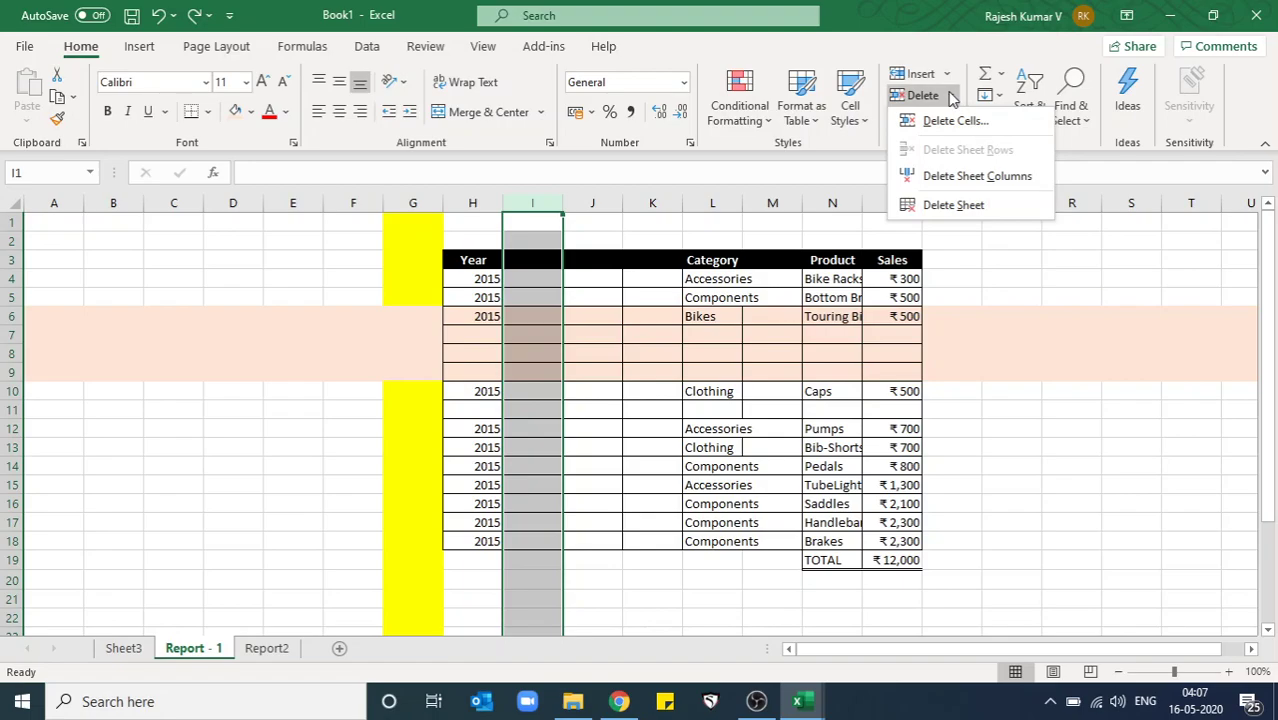
pyautogui.click(960, 175)
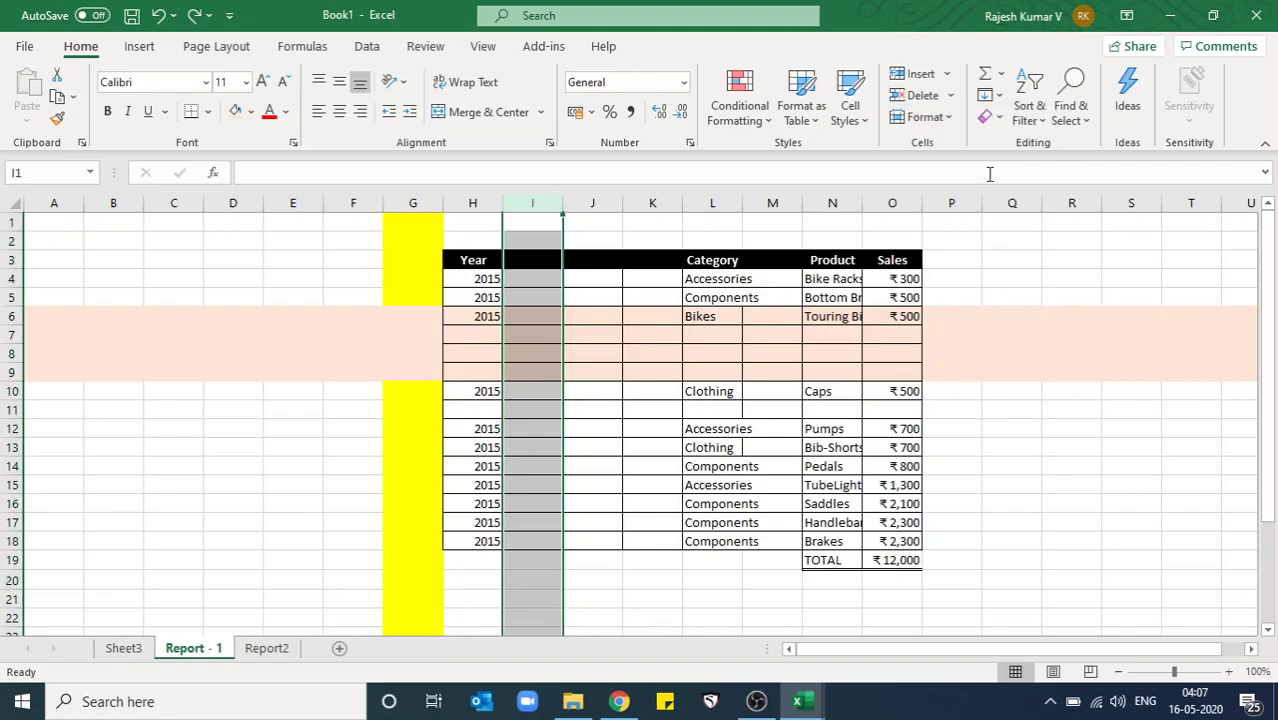
pyautogui.click(951, 96)
pyautogui.click(965, 175)
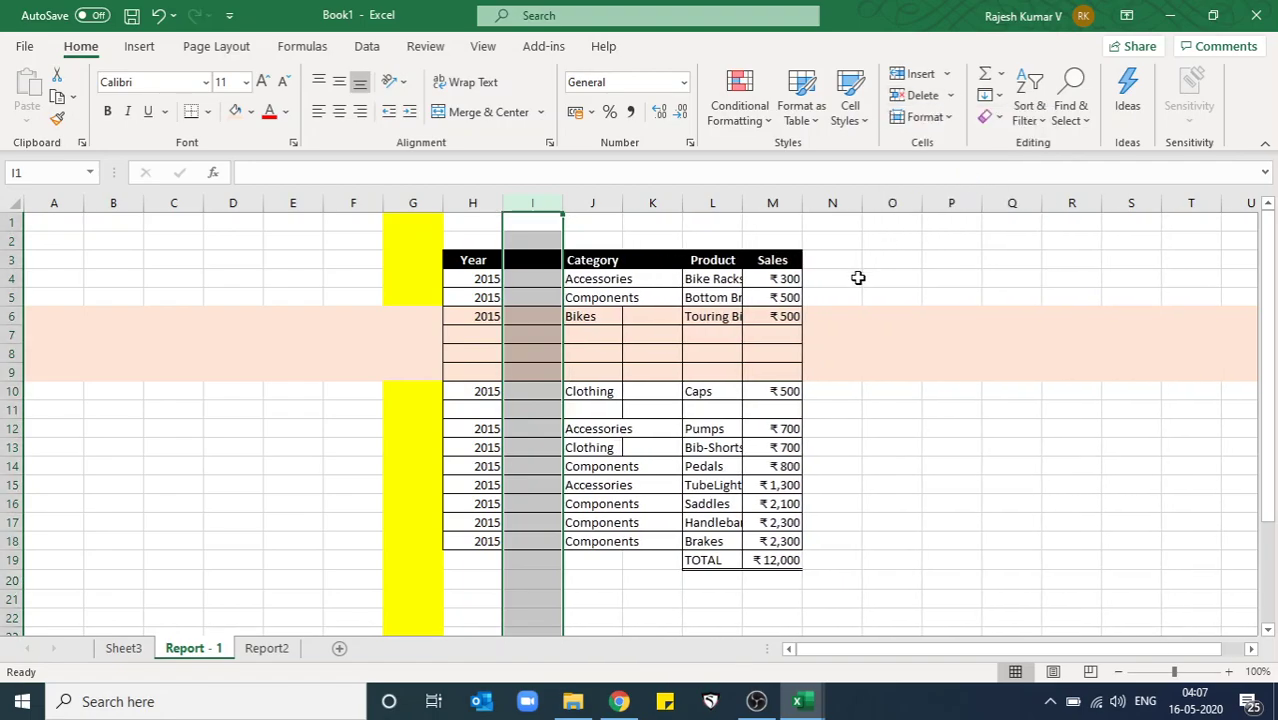
pyautogui.click(884, 350)
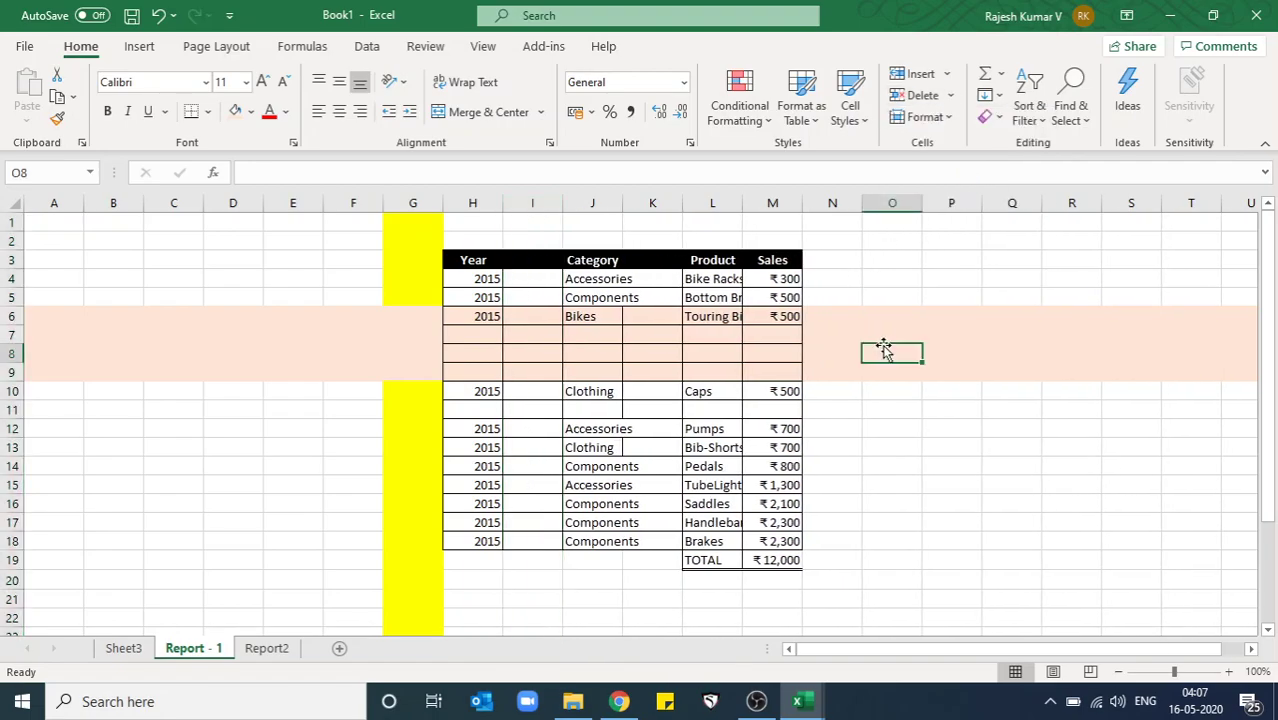
# - Delete the remaining empty column I so Category sits directly beside Year
pyautogui.click(534, 197)
pyautogui.rightClick(535, 200)
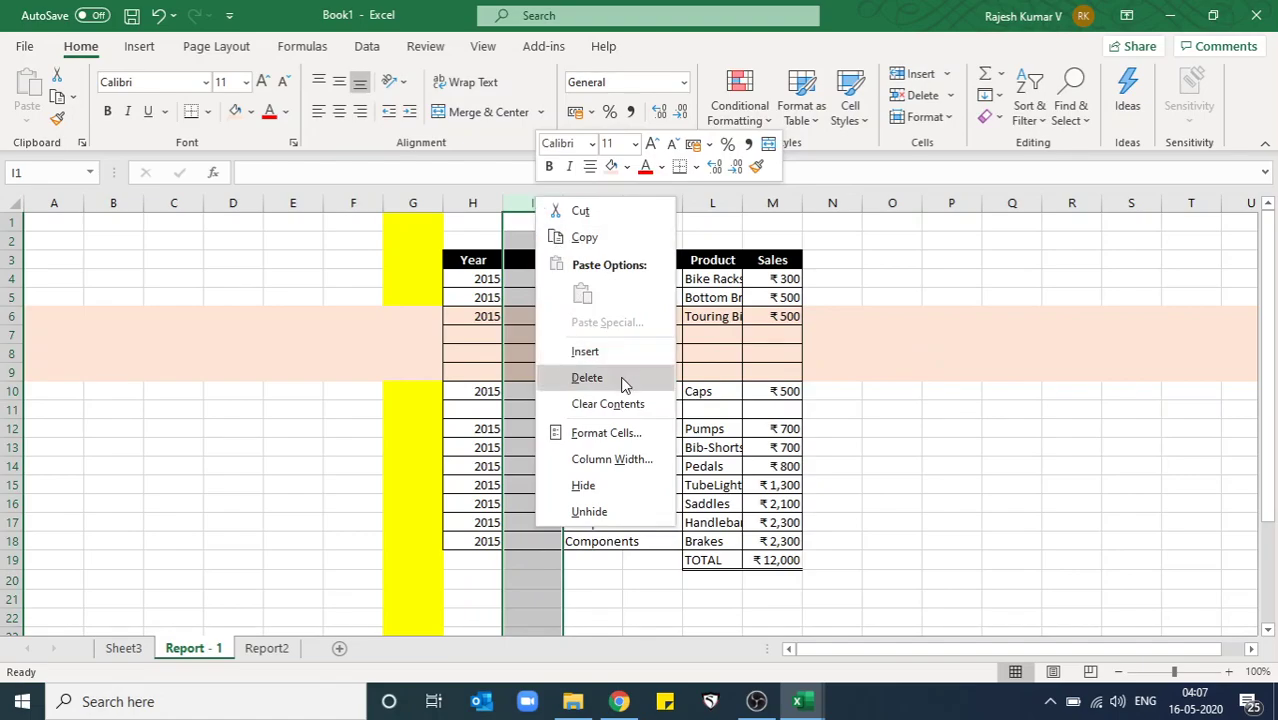
pyautogui.click(588, 378)
# - Delete the three blank rows under Bikes so Clothing moves up to row 7
pyautogui.click(418, 341)
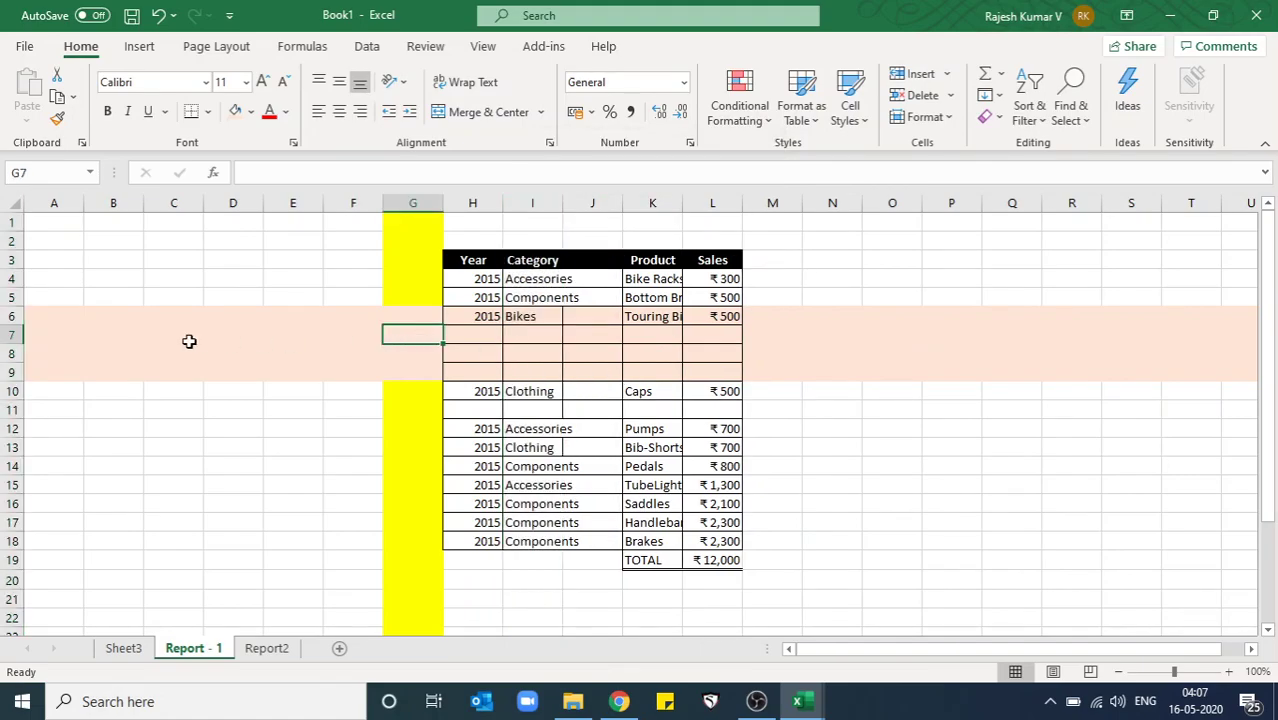
pyautogui.click(12, 335)
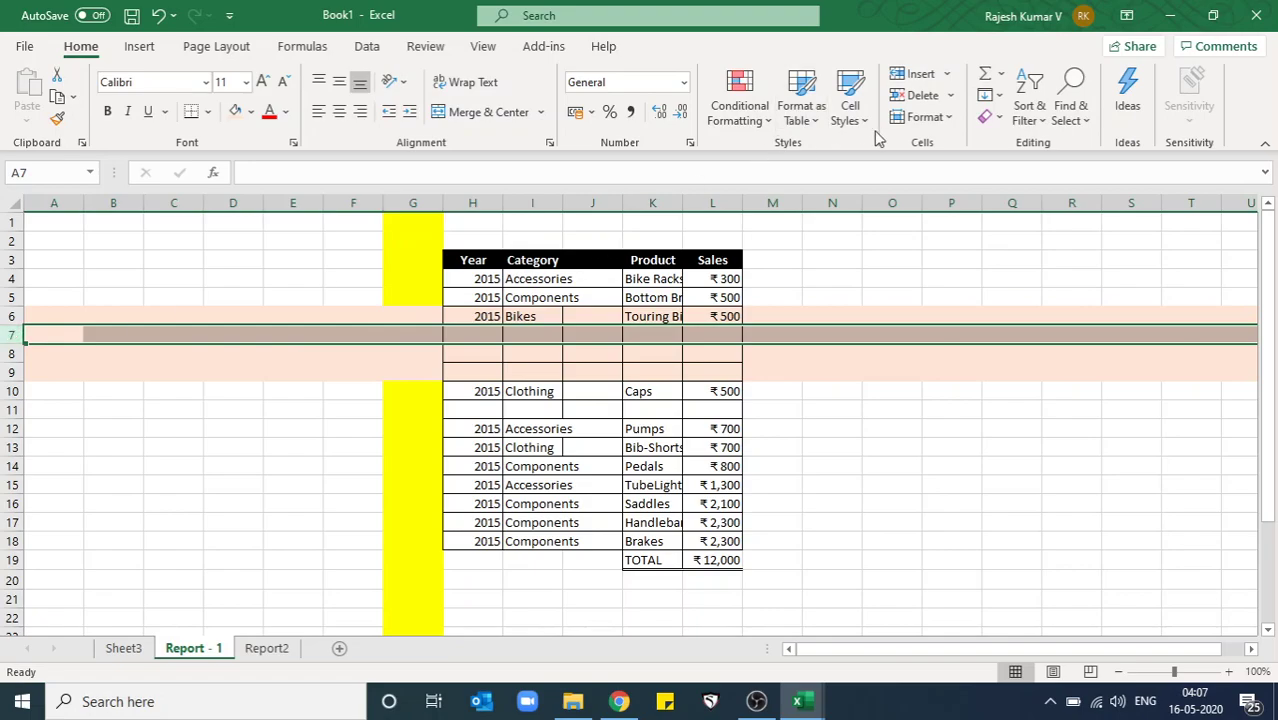
pyautogui.click(955, 95)
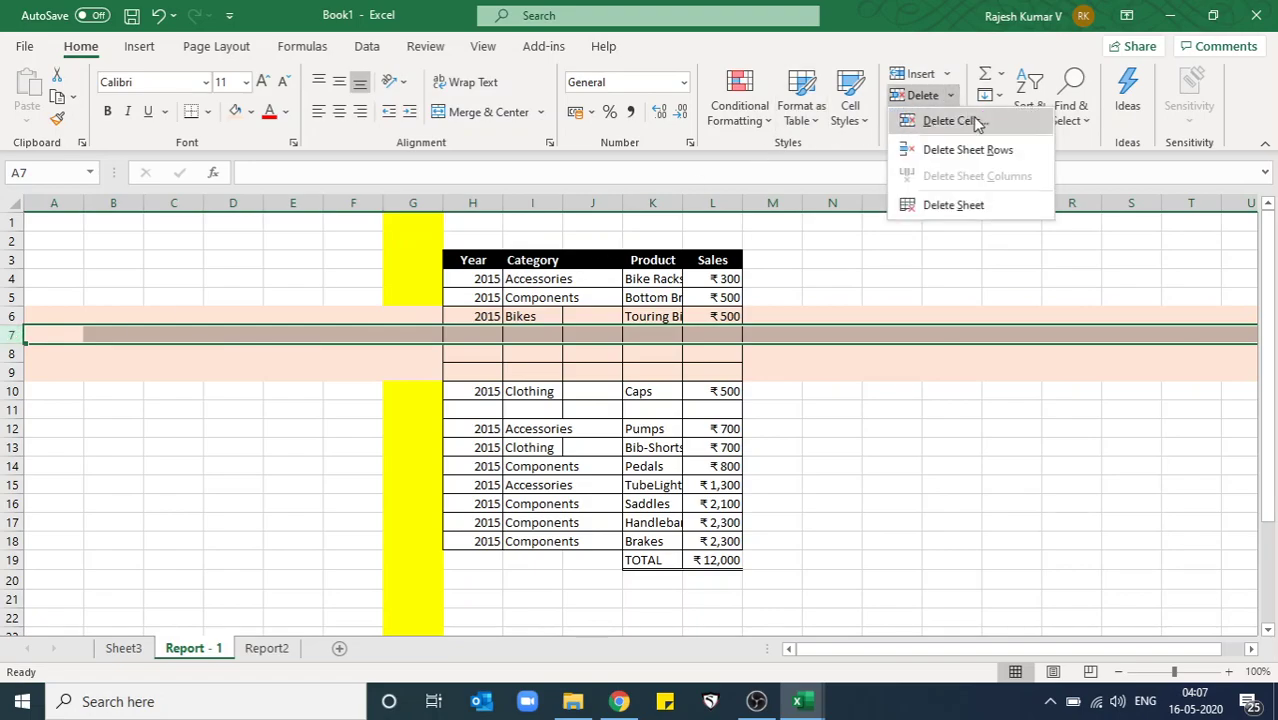
pyautogui.click(998, 152)
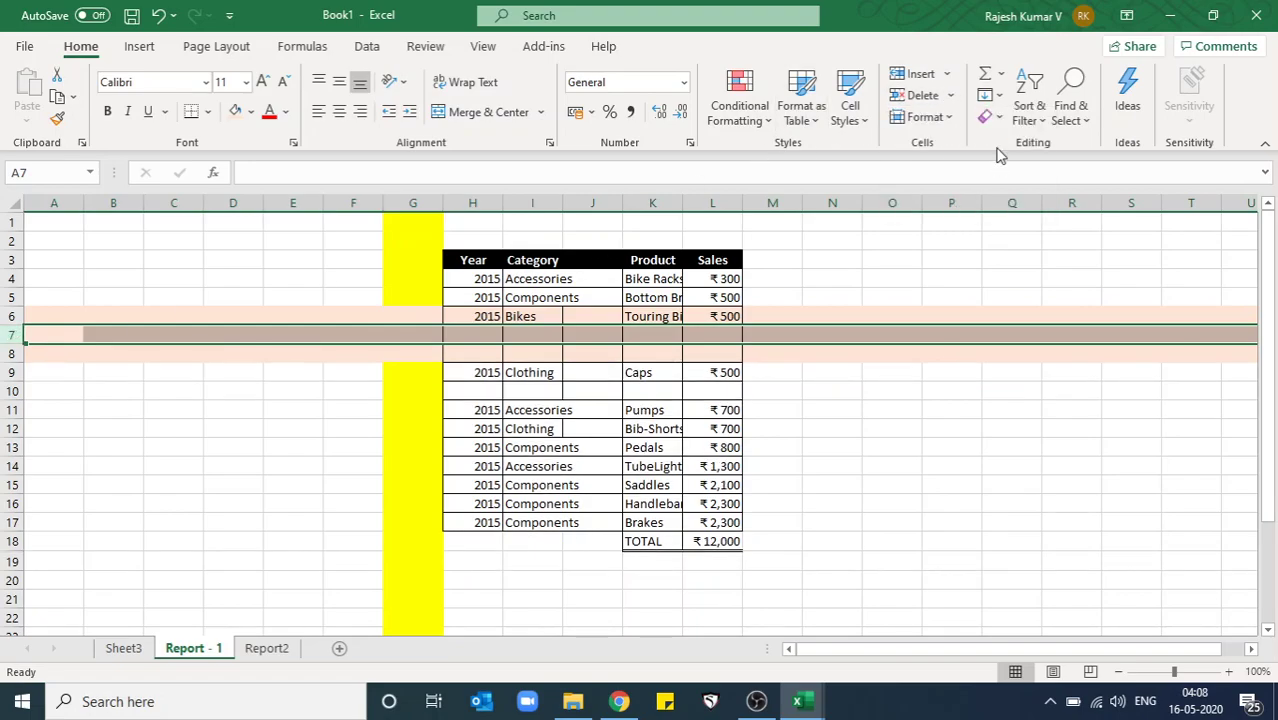
pyautogui.click(955, 98)
pyautogui.click(983, 150)
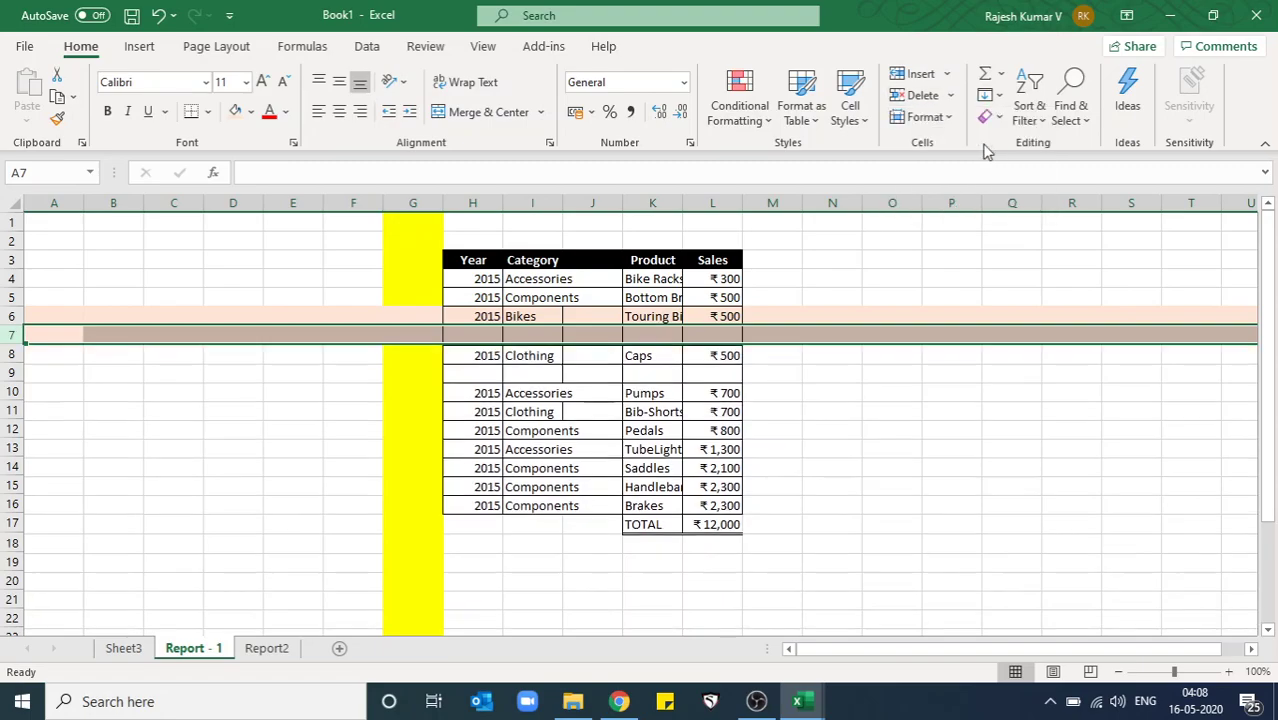
pyautogui.rightClick(12, 336)
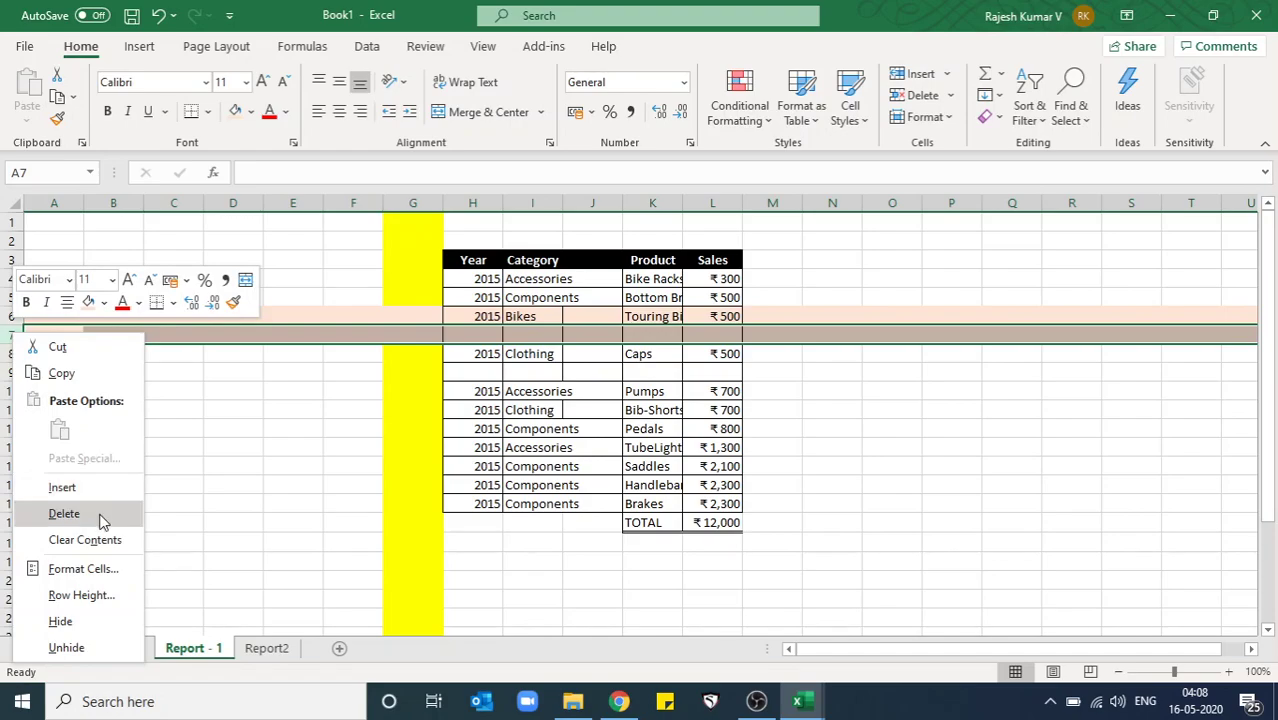
pyautogui.click(64, 513)
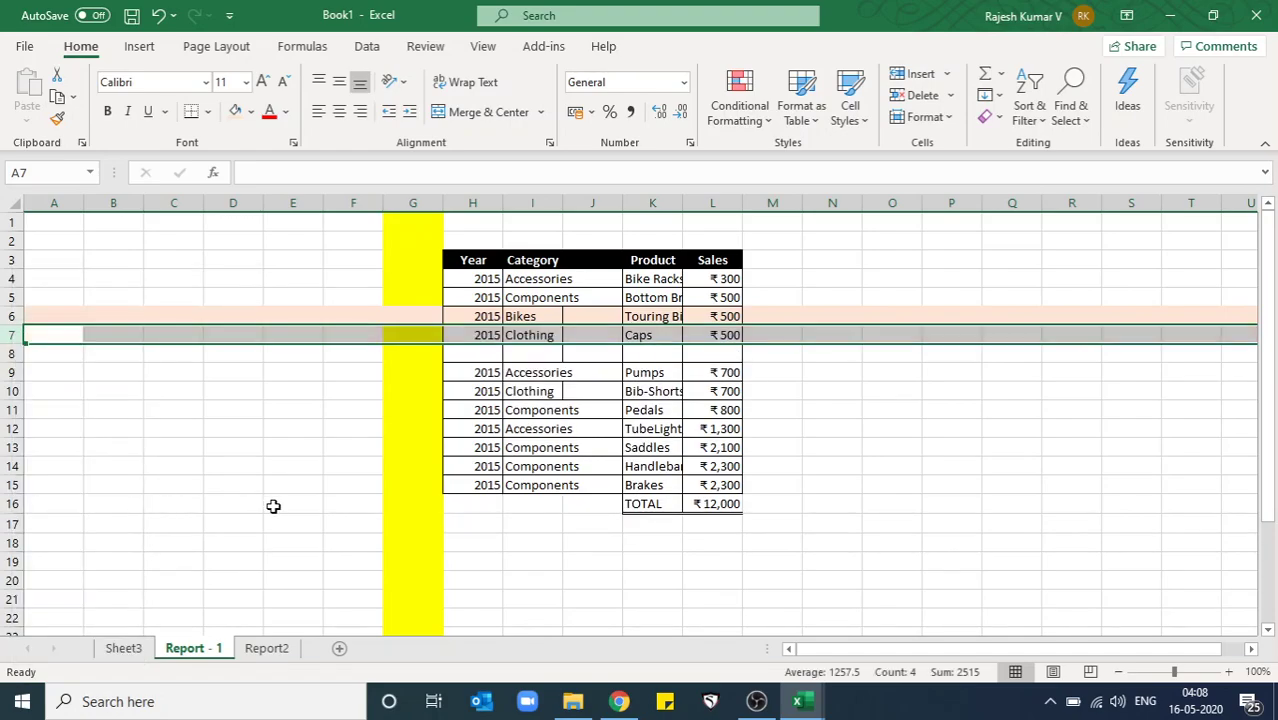
pyautogui.click(600, 354)
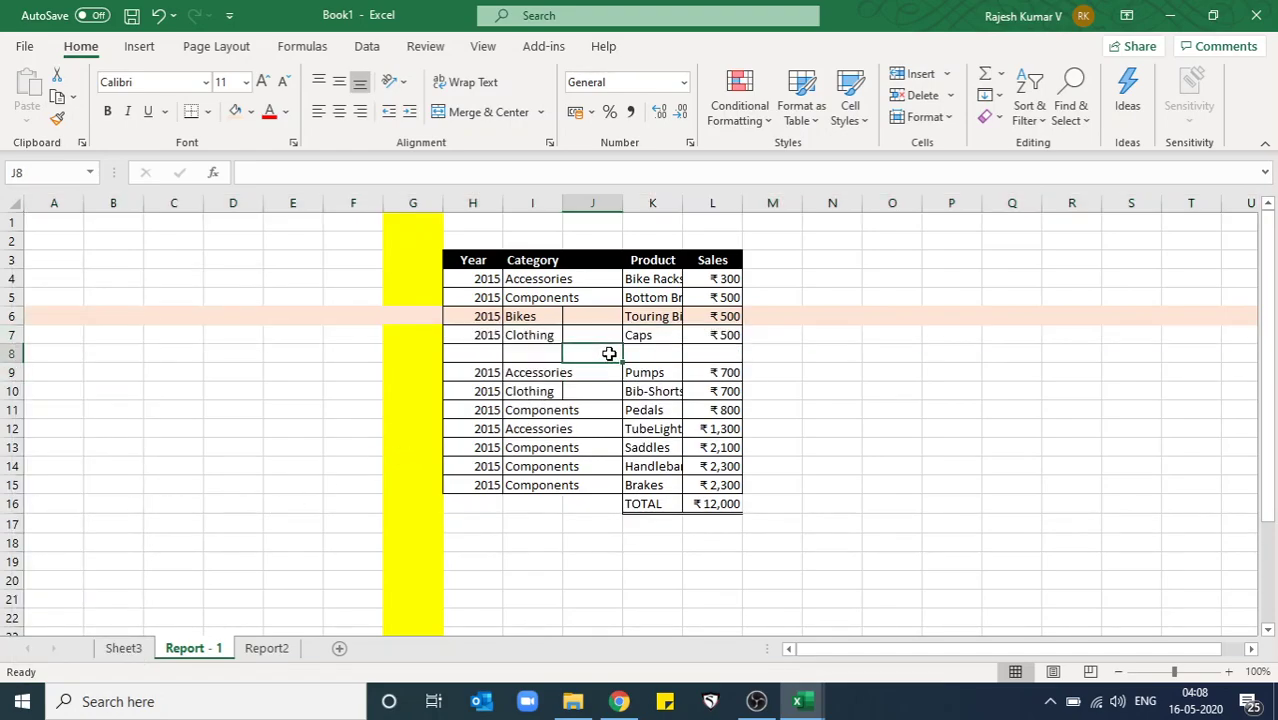
pyautogui.click(952, 96)
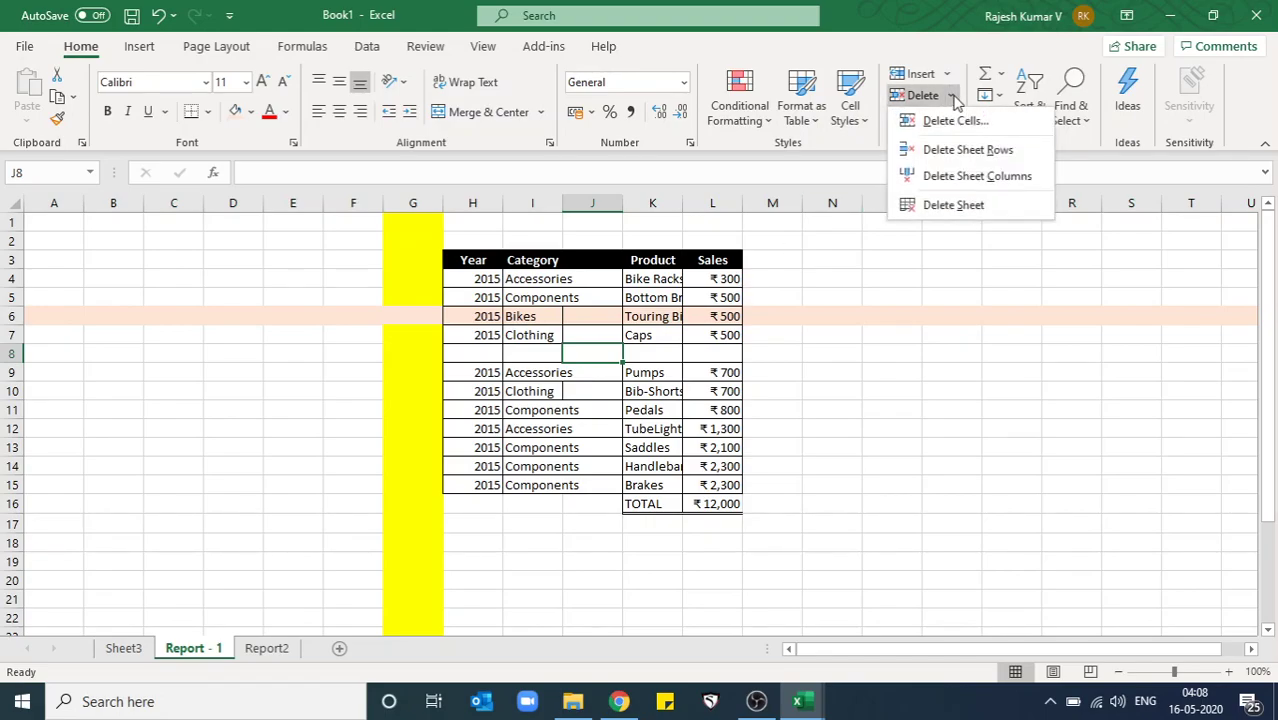
pyautogui.click(896, 365)
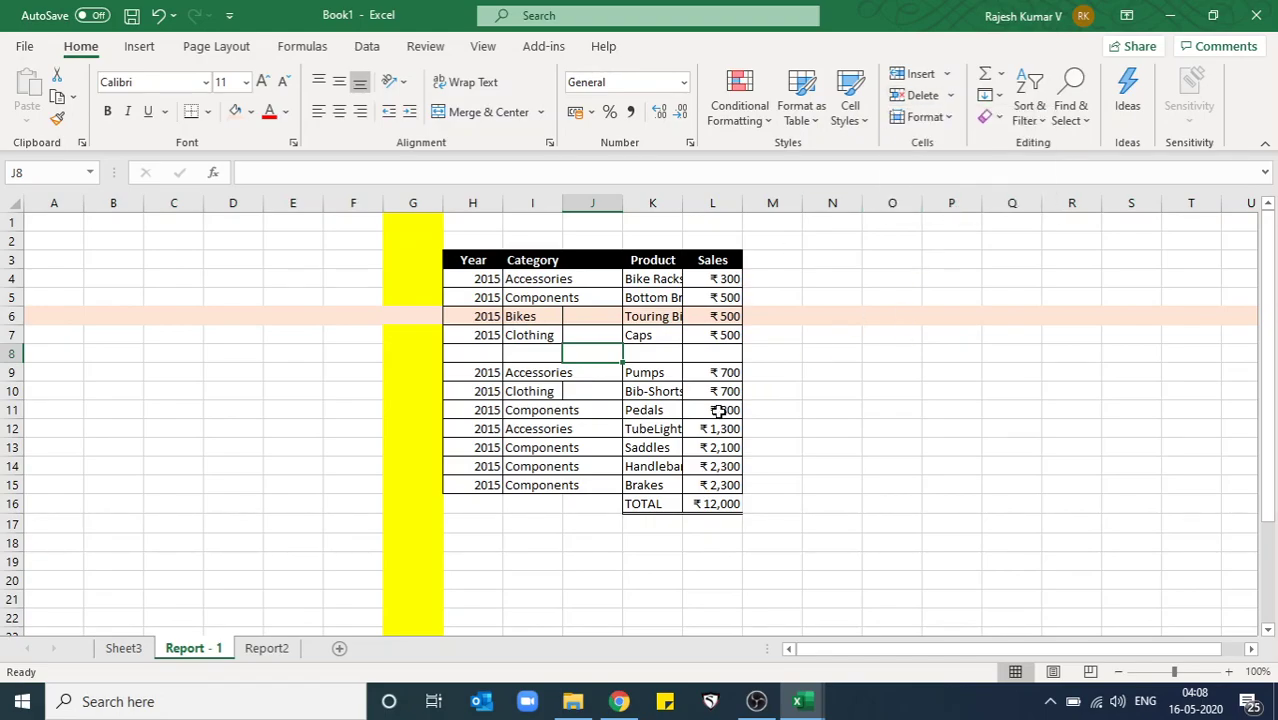
# - Delete the Sheet3 worksheet from its tab's right-click menu
pyautogui.click(137, 650)
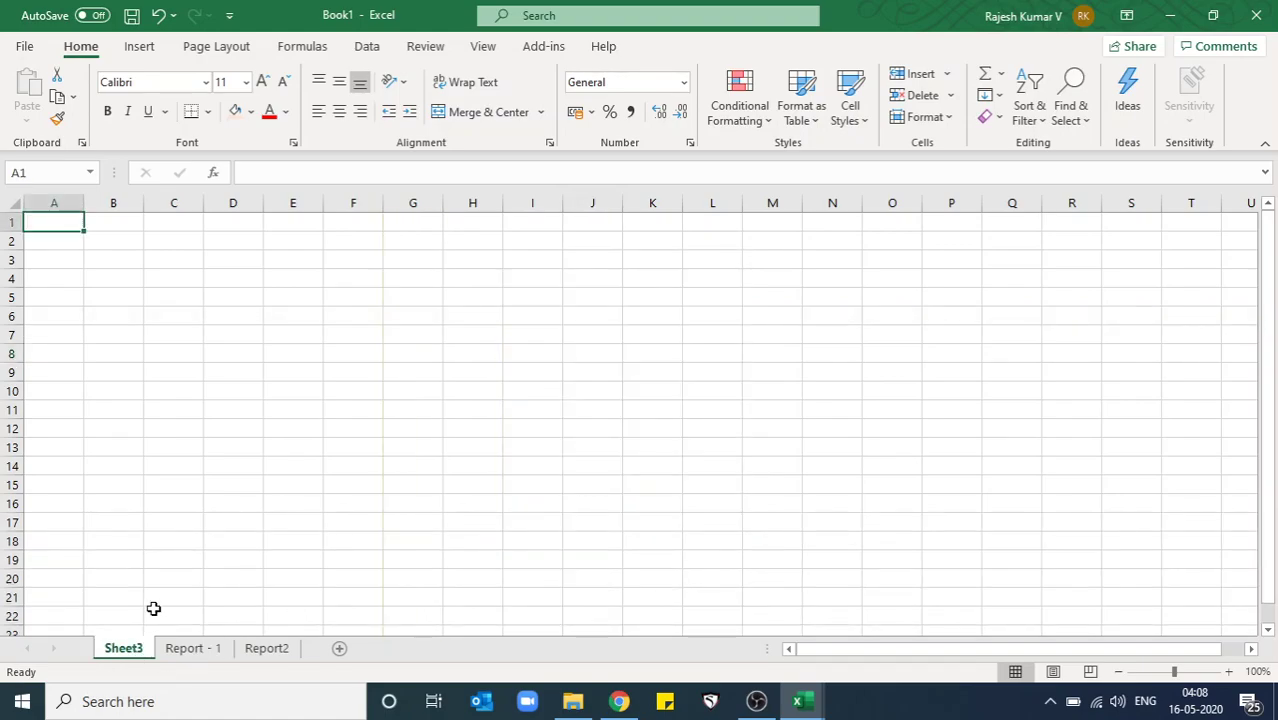
pyautogui.click(237, 500)
pyautogui.rightClick(124, 652)
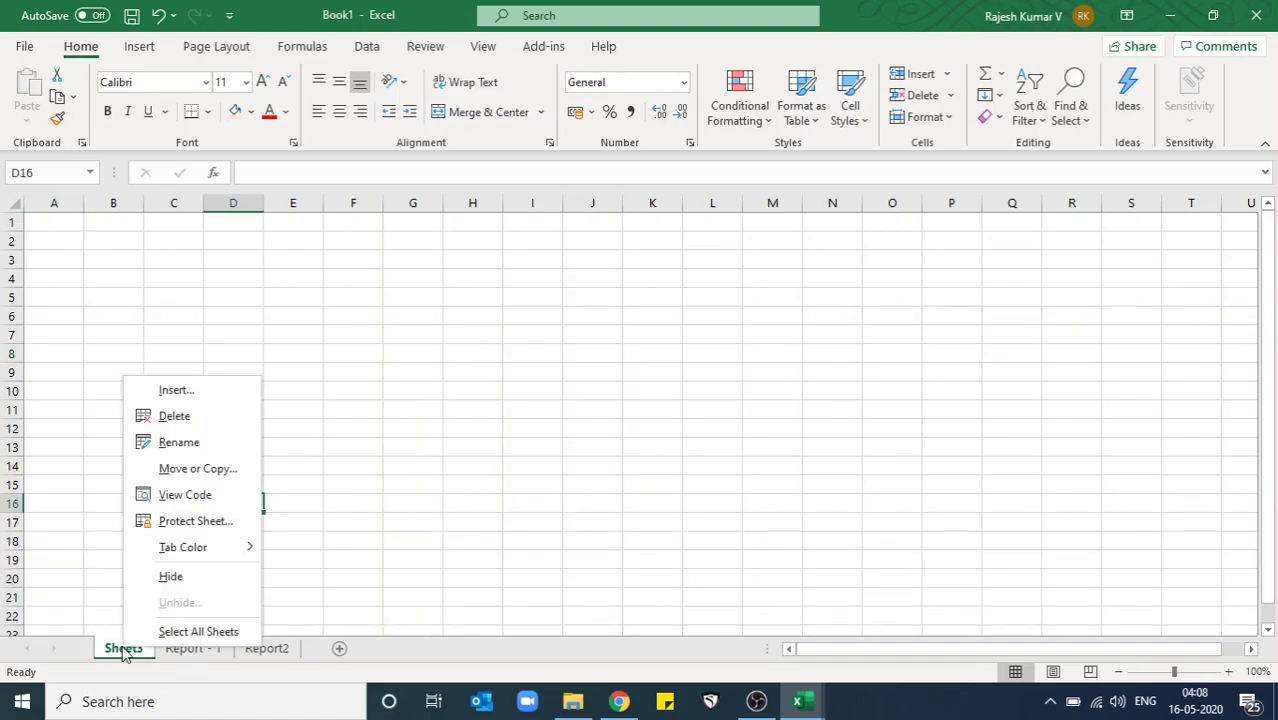
pyautogui.click(228, 420)
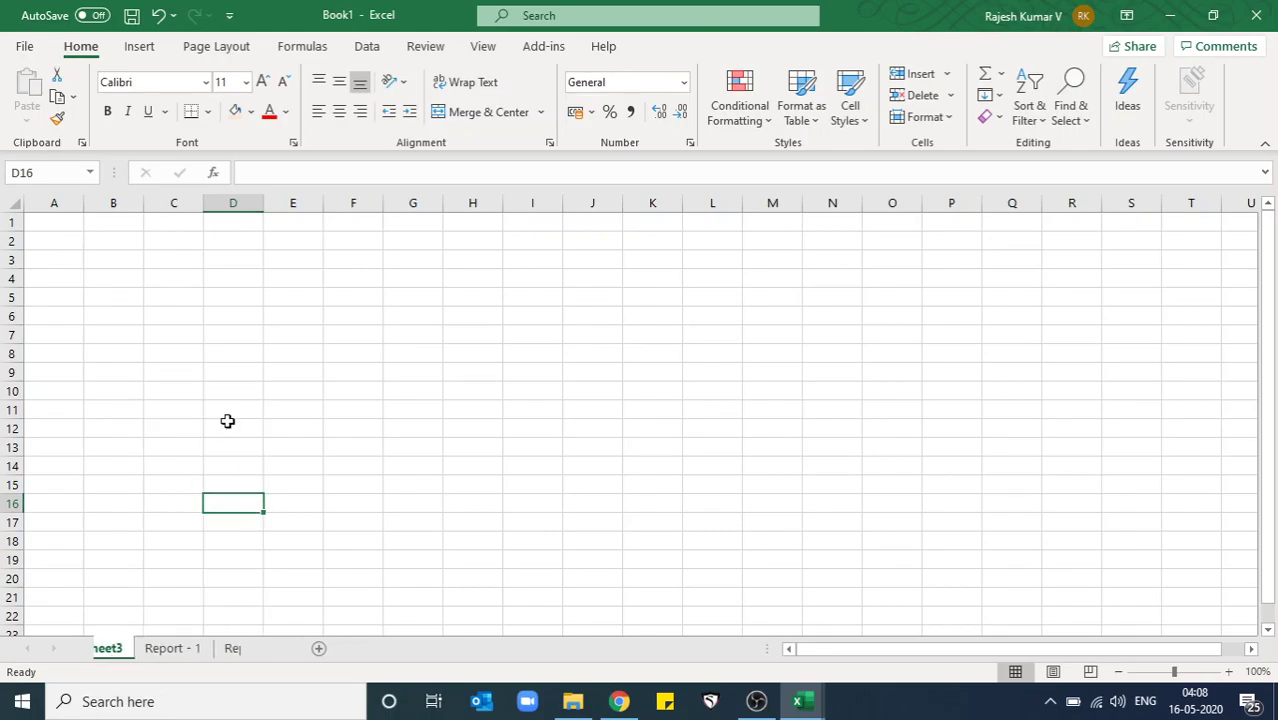
# - Delete the Report2 sheet with Home > Delete > Delete Sheet
pyautogui.click(213, 631)
pyautogui.moveTo(213, 631); pyautogui.dragTo(205, 650)
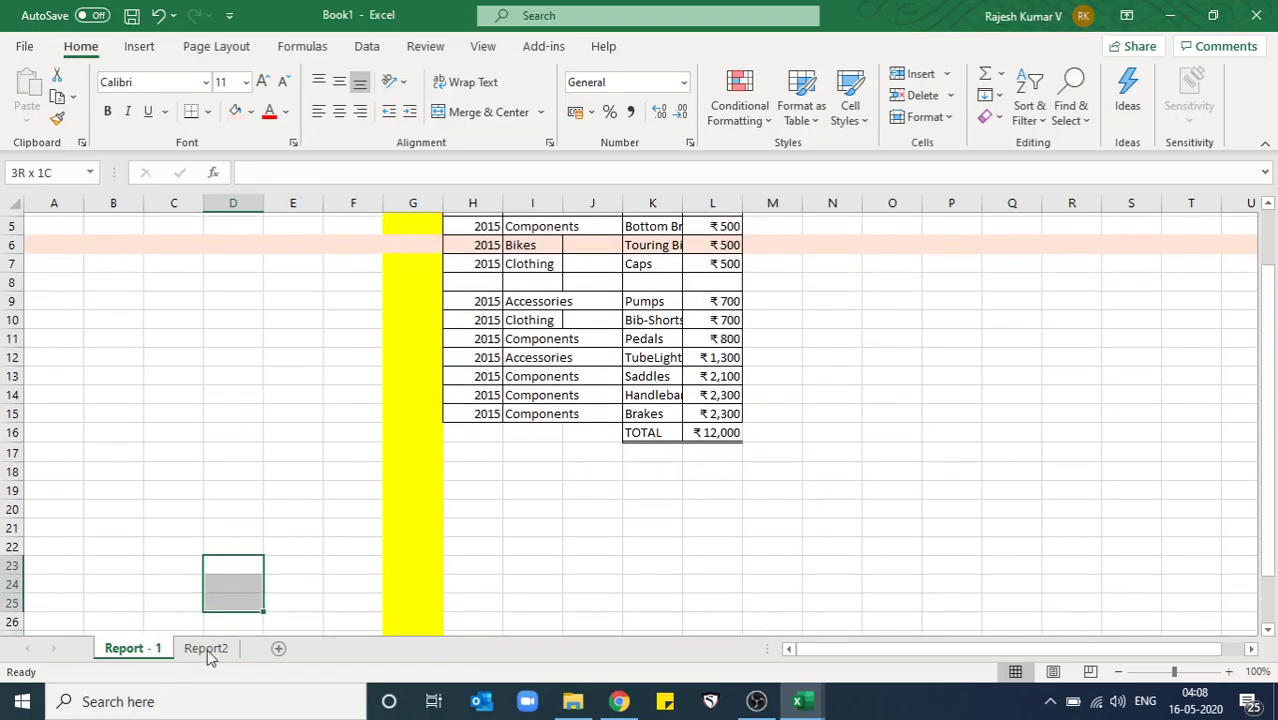
pyautogui.click(205, 648)
pyautogui.click(140, 650)
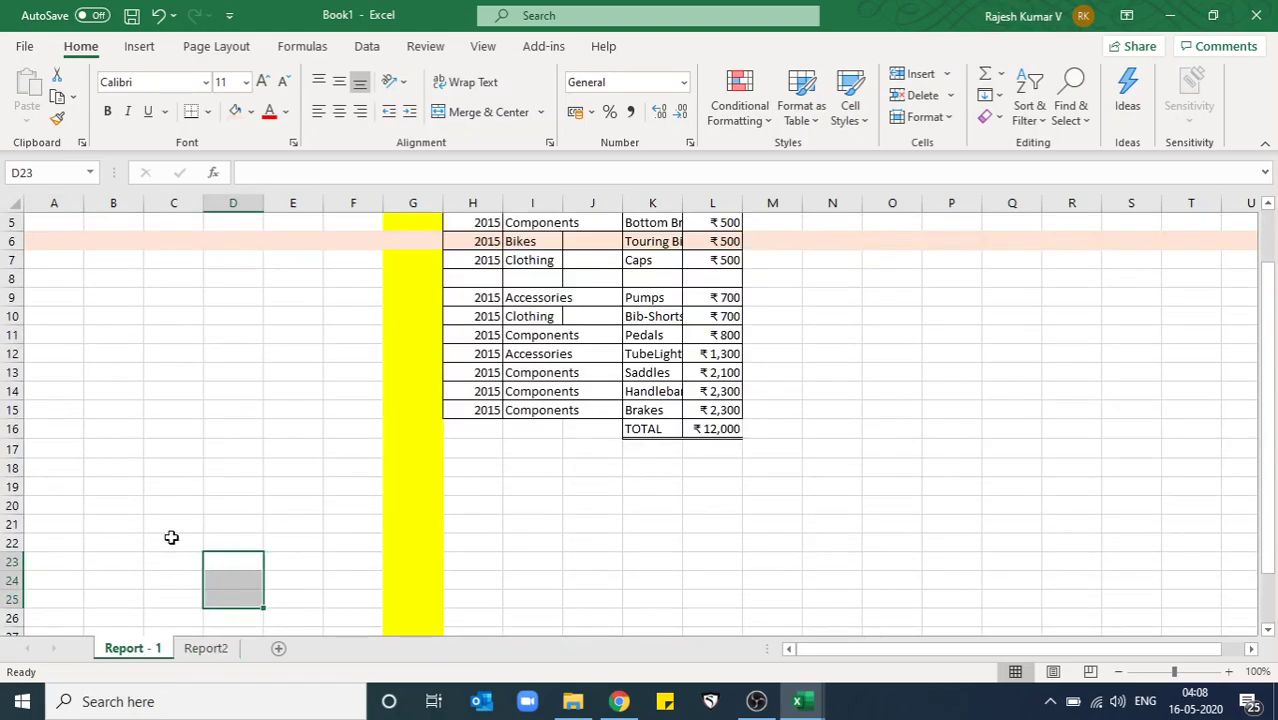
pyautogui.click(174, 521)
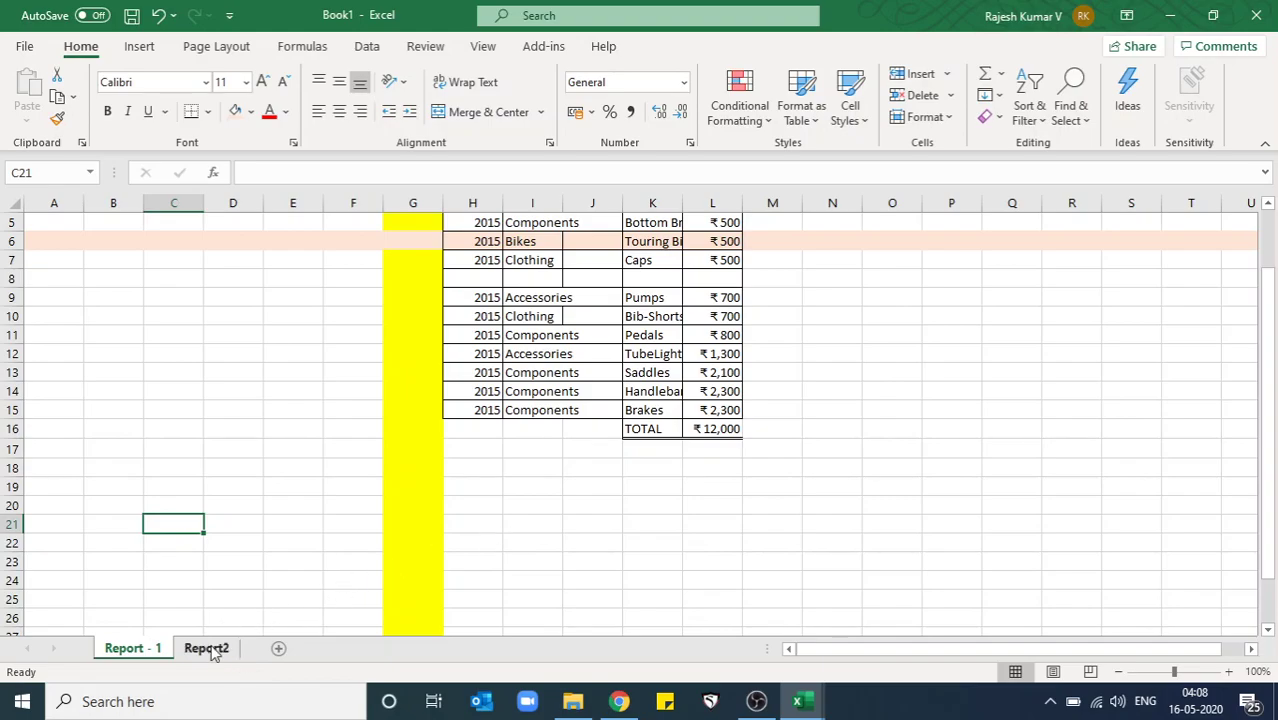
pyautogui.click(209, 650)
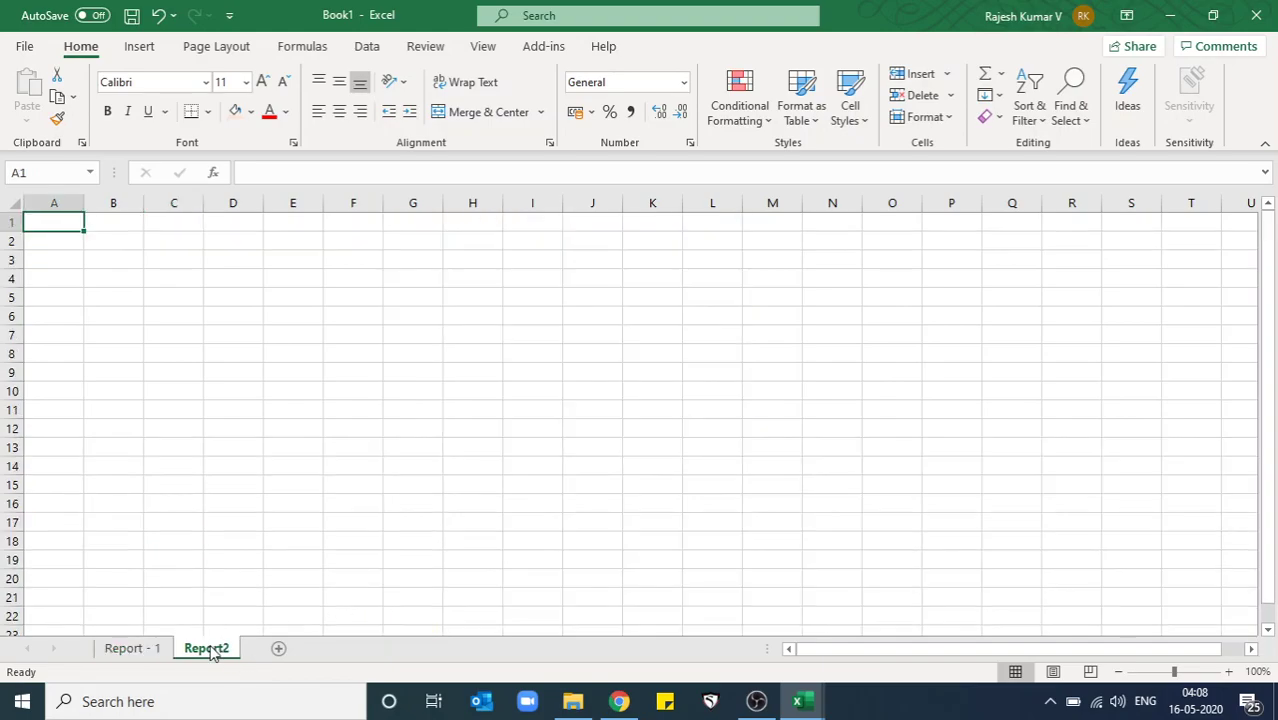
pyautogui.click(951, 96)
pyautogui.click(968, 205)
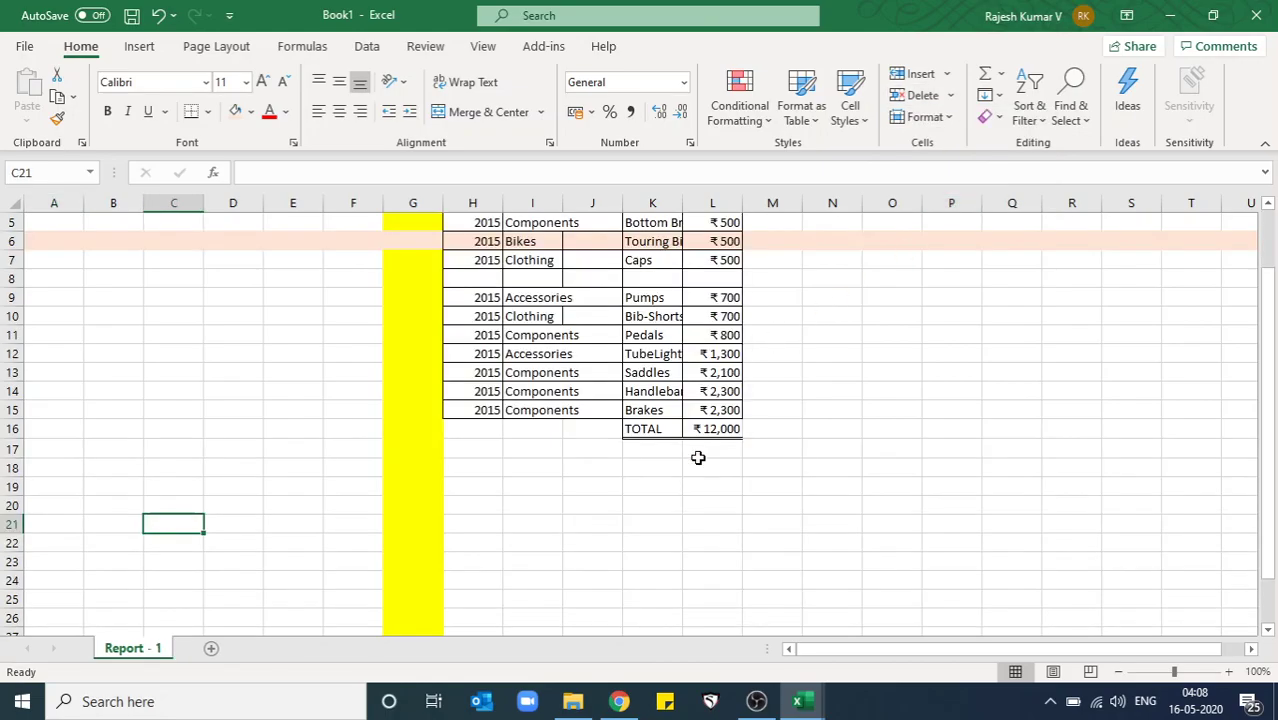
# - Add a new blank Sheet4, then return to the Report - 1 sheet
pyautogui.click(211, 650)
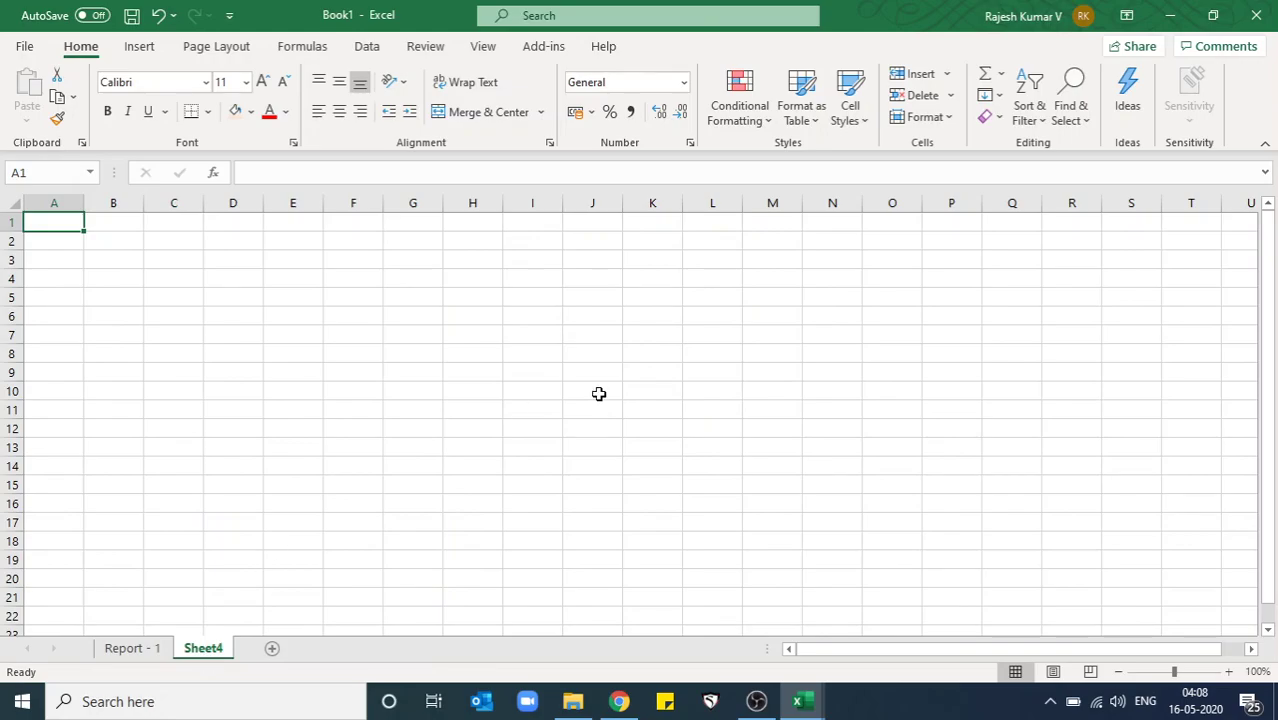
pyautogui.click(151, 650)
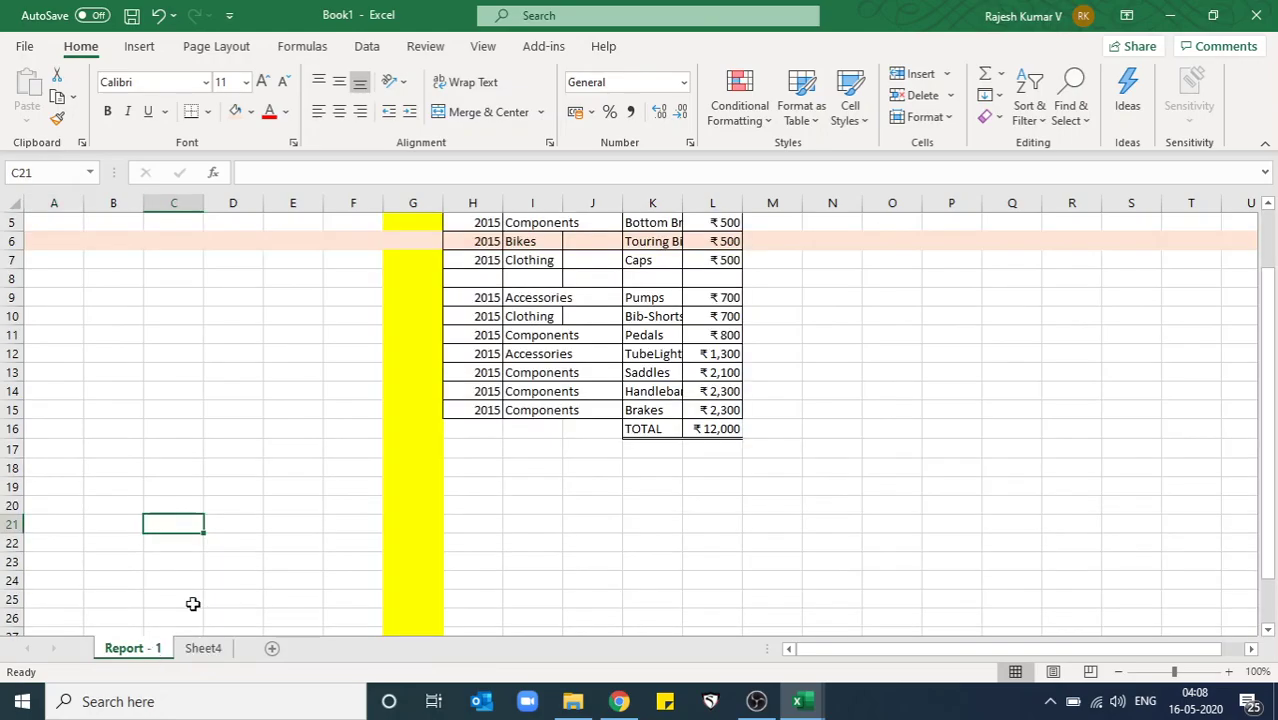
pyautogui.click(660, 510)
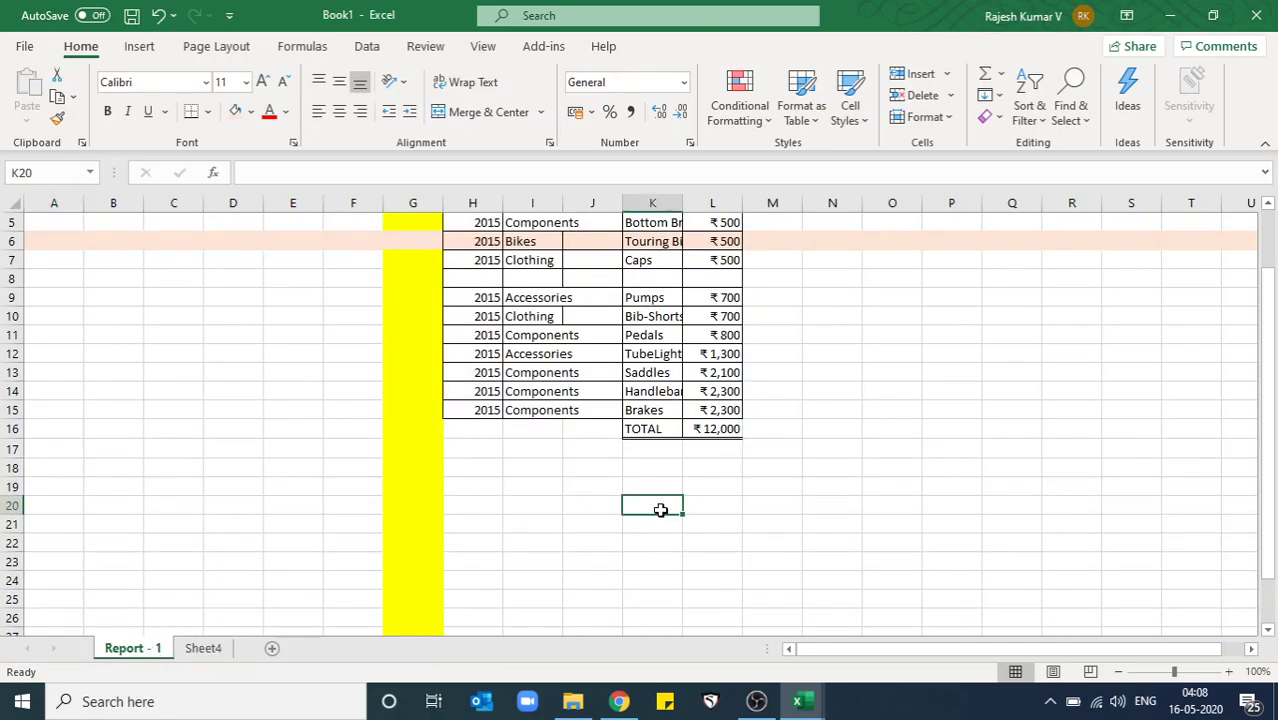
pyautogui.click(950, 97)
pyautogui.click(857, 283)
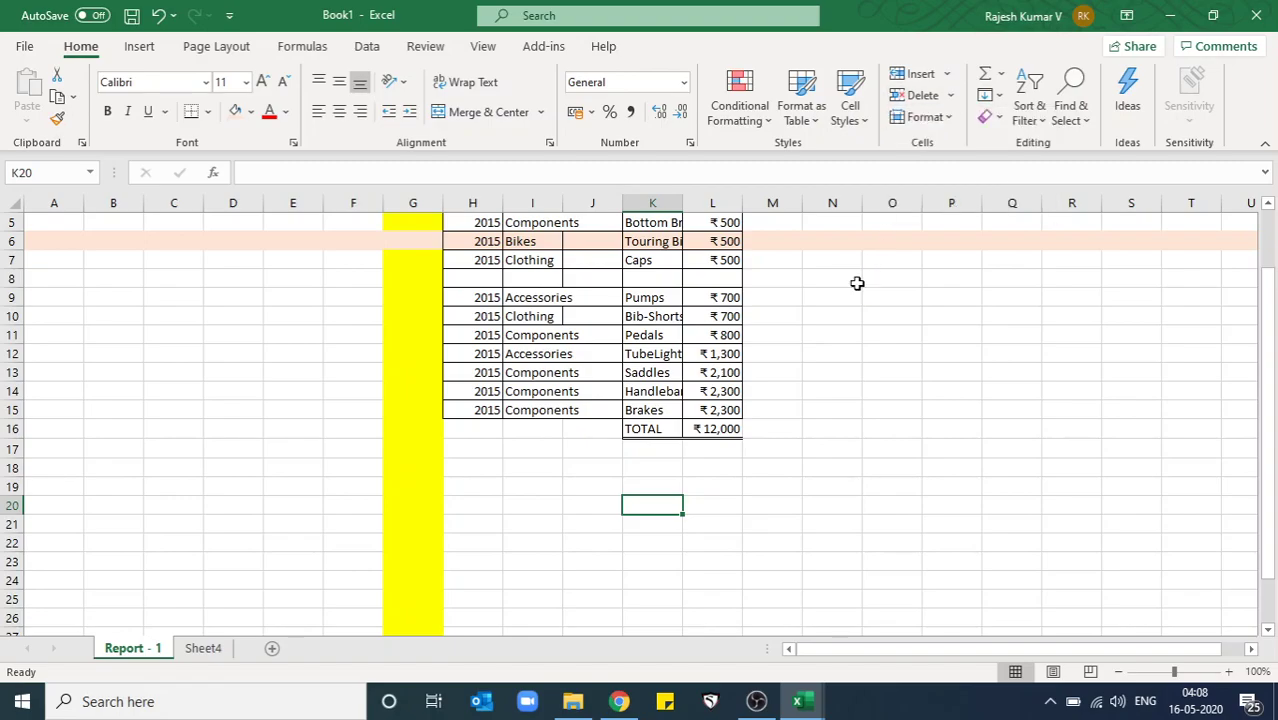
pyautogui.click(945, 120)
# - Delete empty column J and blank row 8 using Ctrl+minus
pyautogui.click(786, 313)
pyautogui.press('Up')
pyautogui.press('Up')
pyautogui.press('Up')
pyautogui.press('Up')
pyautogui.press('Up')
pyautogui.press('Up')
pyautogui.press('Up')
pyautogui.press('Left')
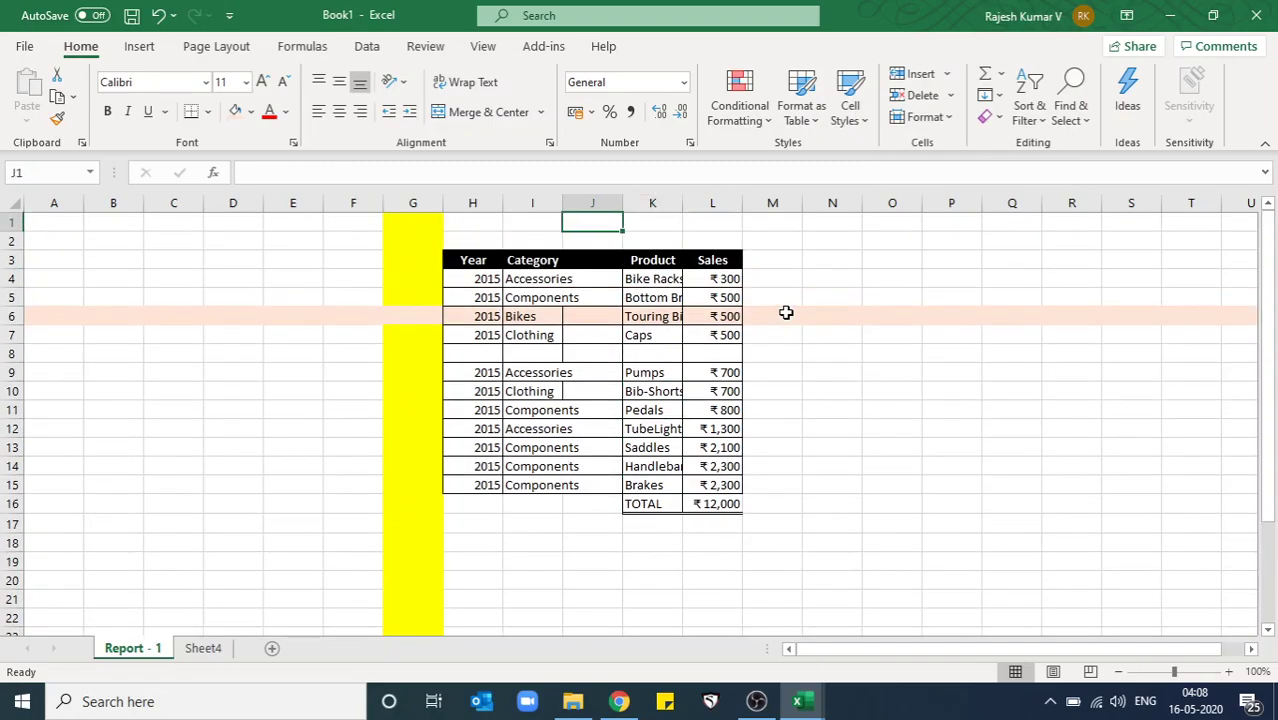
pyautogui.hotkey('ctrl', 'space')
pyautogui.hotkey('ctrl', '-')
pyautogui.press('Left')
pyautogui.press('Down')
pyautogui.press('Down')
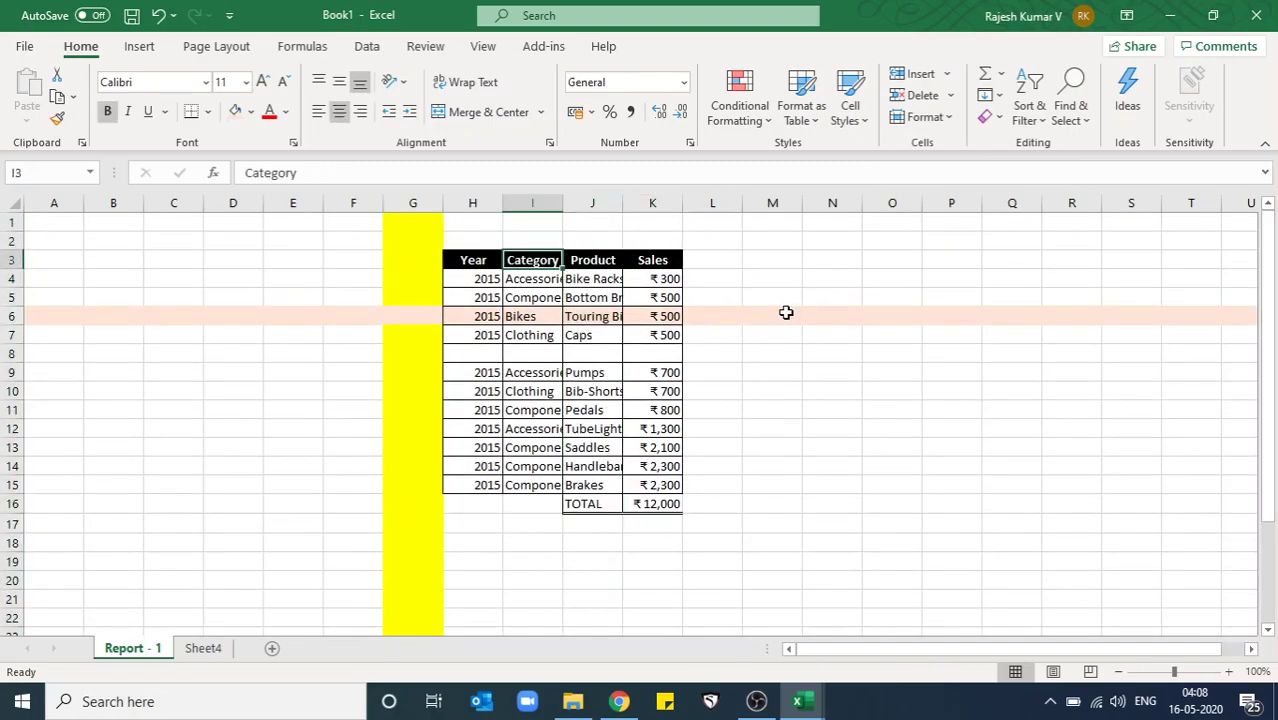
pyautogui.press('Down')
pyautogui.press('Down')
pyautogui.press('Down')
pyautogui.press('Down')
pyautogui.press('Down')
pyautogui.hotkey('shift', 'space')
pyautogui.hotkey('ctrl', '-')
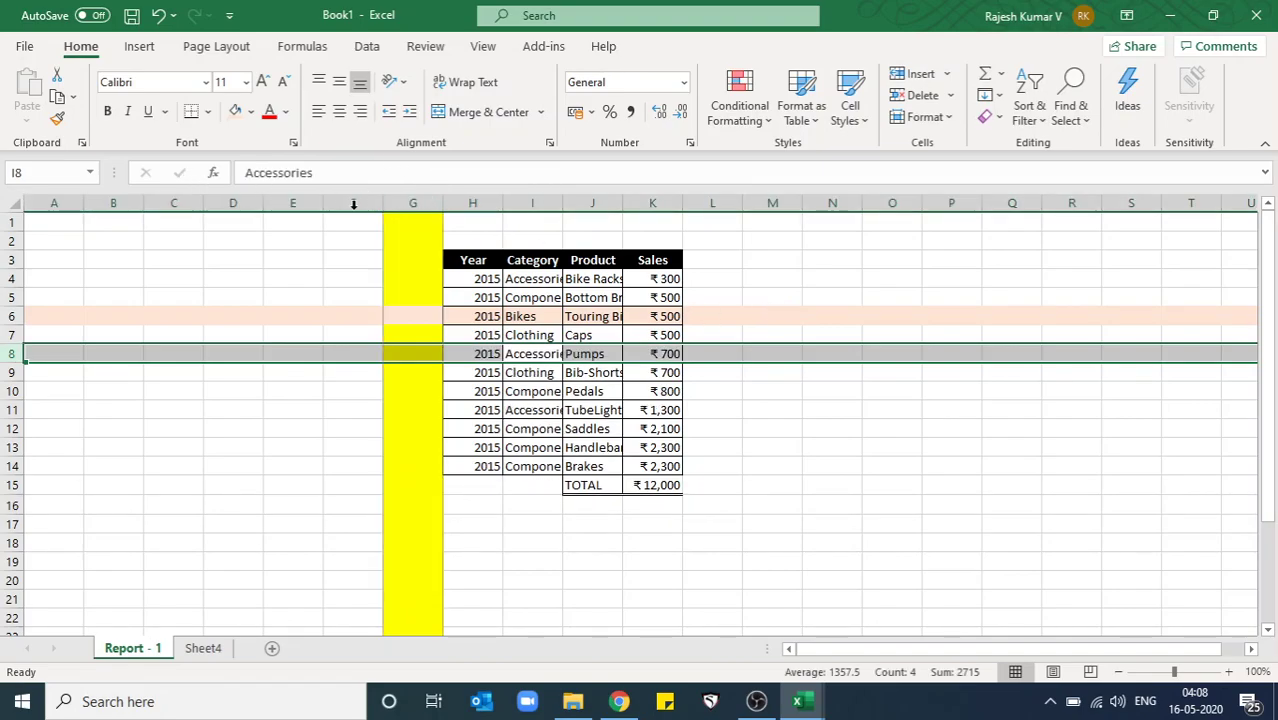
# - Select the whole sheet and set its fill colour to No Fill
pyautogui.hscroll(4, 380, 201)
pyautogui.hscroll(-4, 576, 349)
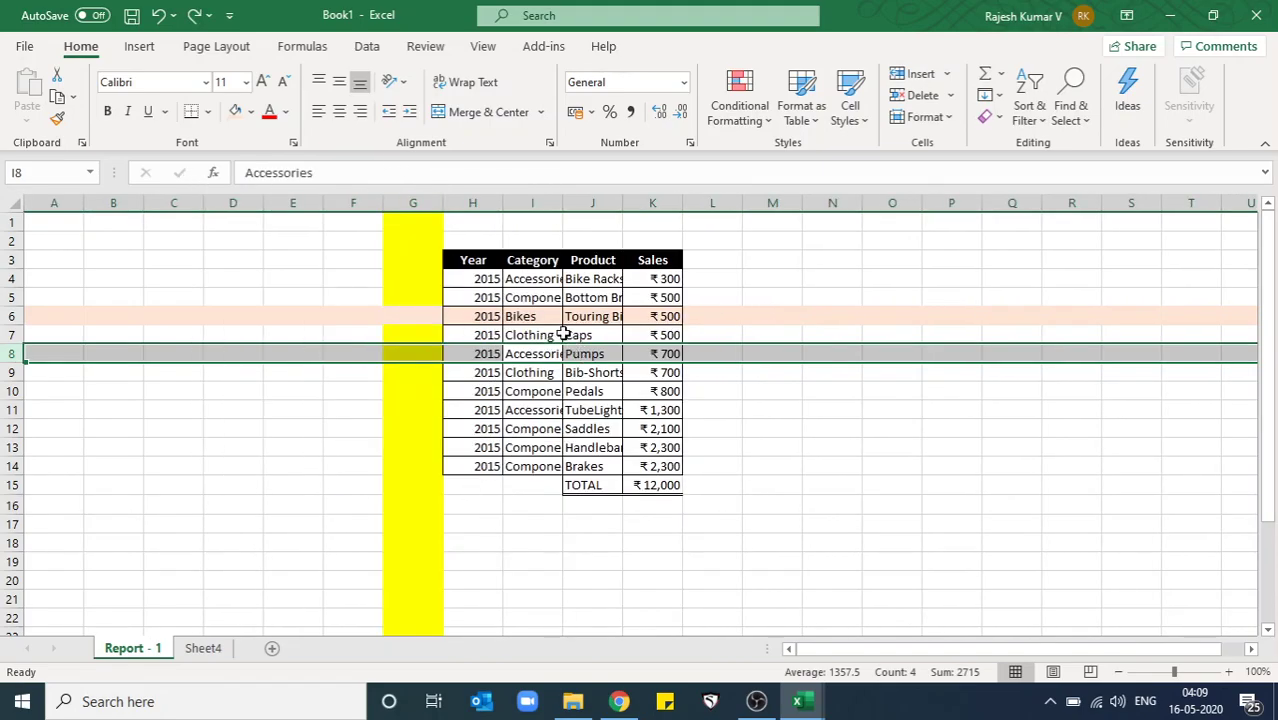
pyautogui.moveTo(413, 203); pyautogui.dragTo(4, 150)
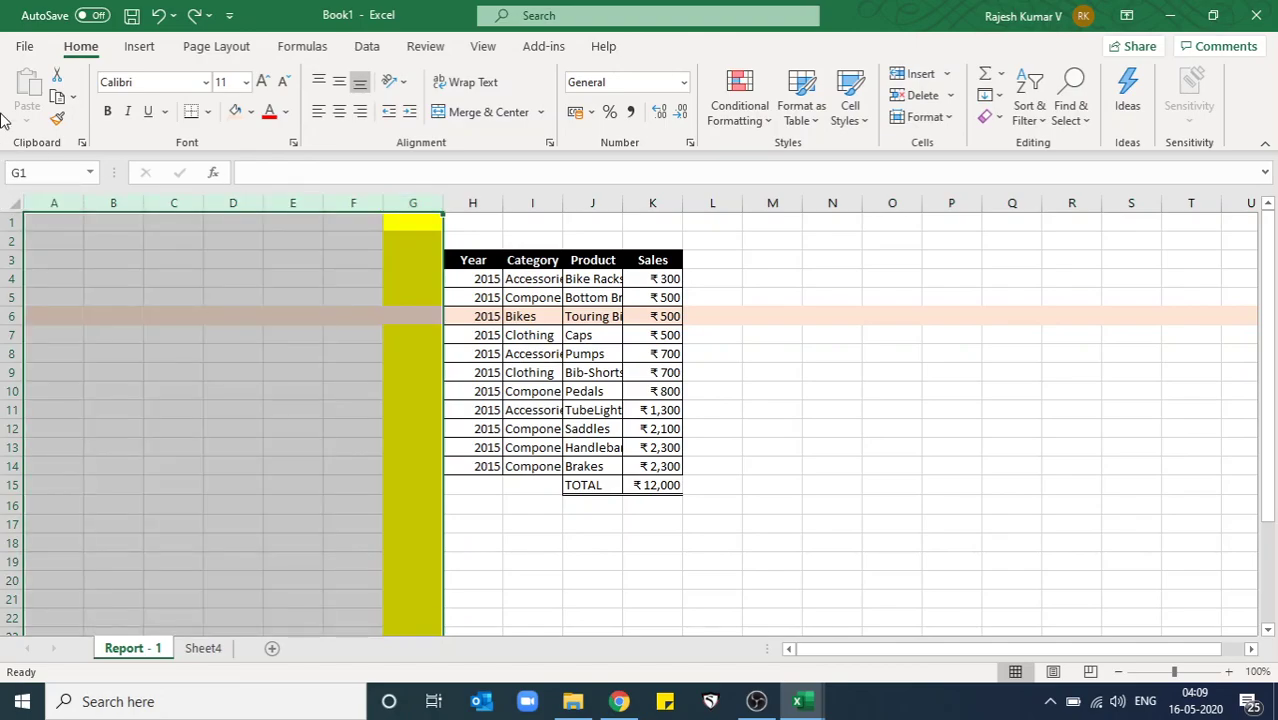
pyautogui.click(17, 203)
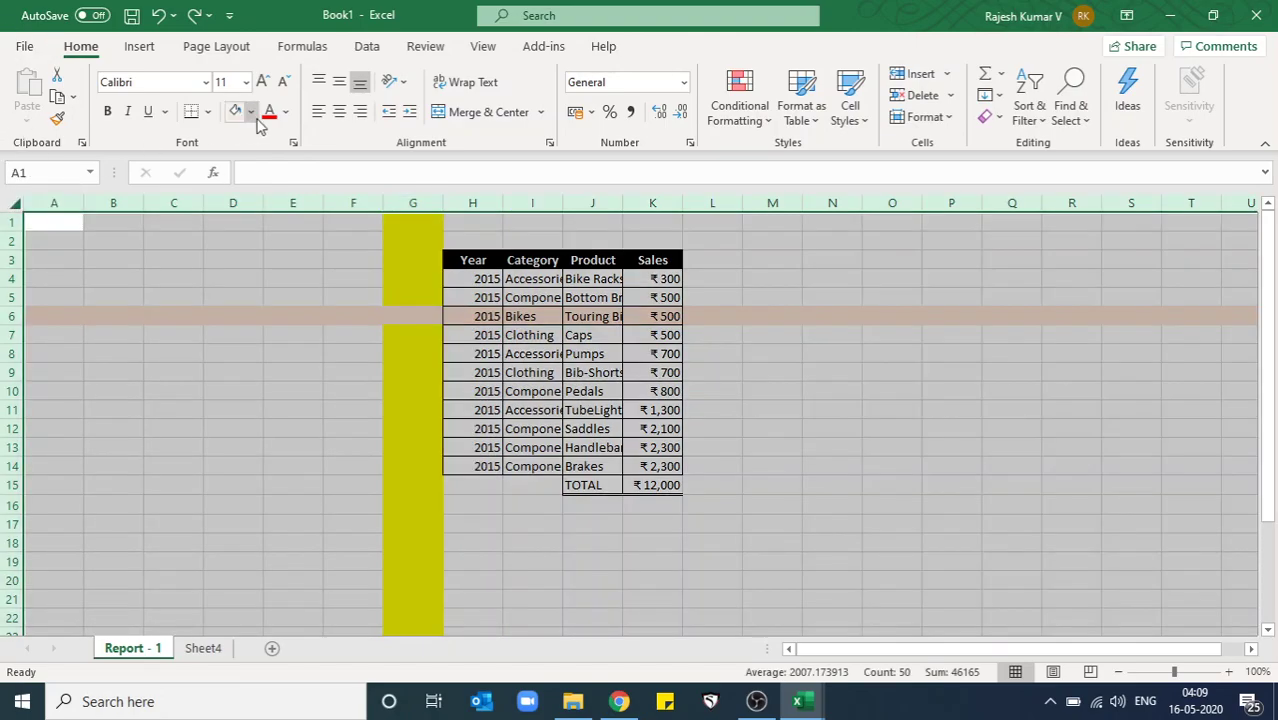
pyautogui.click(251, 111)
pyautogui.click(288, 307)
# - Select the table header cells H3:K3
pyautogui.press('Right')
pyautogui.press('Right')
pyautogui.press('Right')
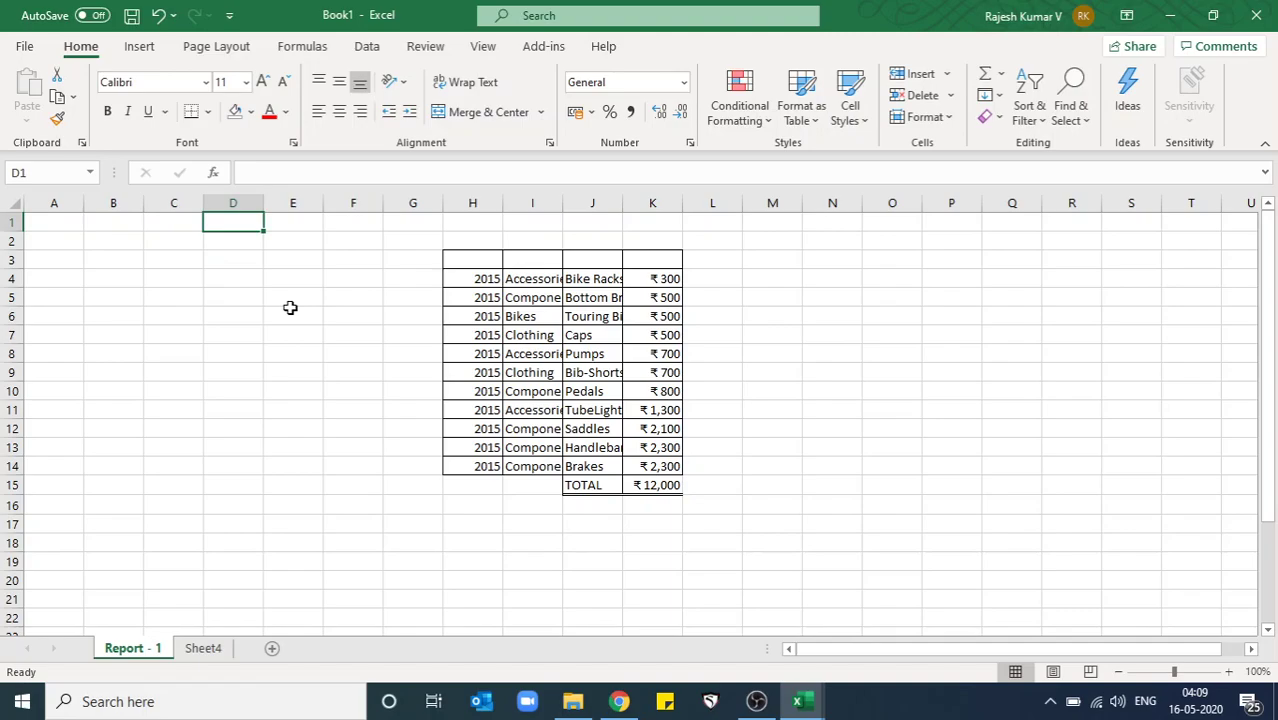
pyautogui.press('Right')
pyautogui.press('Down')
pyautogui.press('Down')
pyautogui.press('Down')
pyautogui.press('Right')
pyautogui.press('Right')
pyautogui.press('Right')
pyautogui.press('Up')
pyautogui.hotkey('shift', 'Right')
pyautogui.hotkey('shift', 'Right')
pyautogui.hotkey('shift', 'Right')
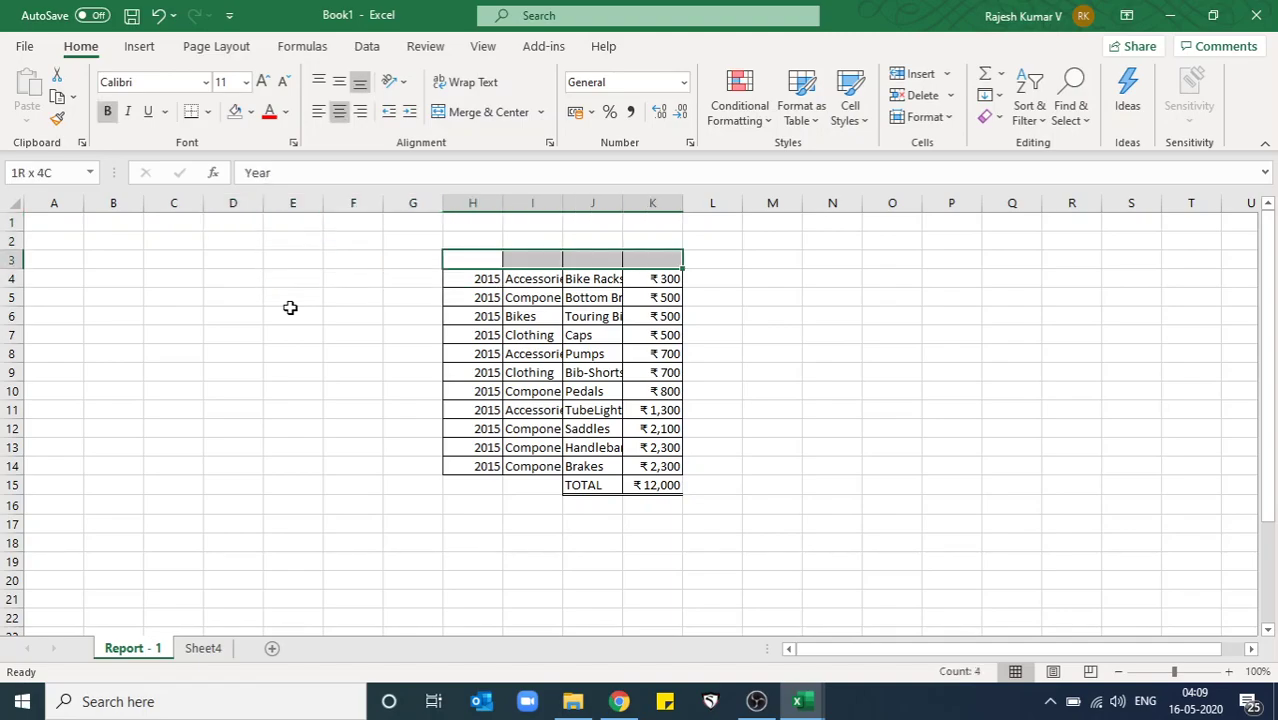
pyautogui.click(251, 111)
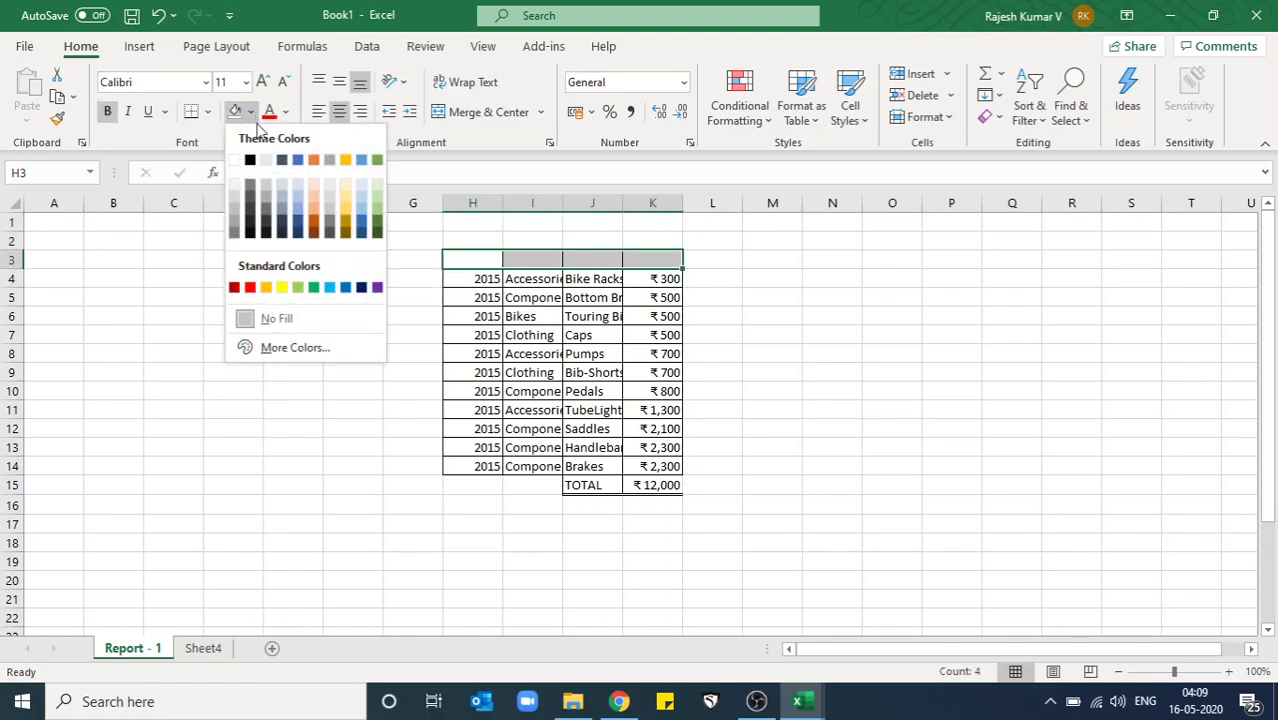
pyautogui.click(267, 233)
pyautogui.click(560, 357)
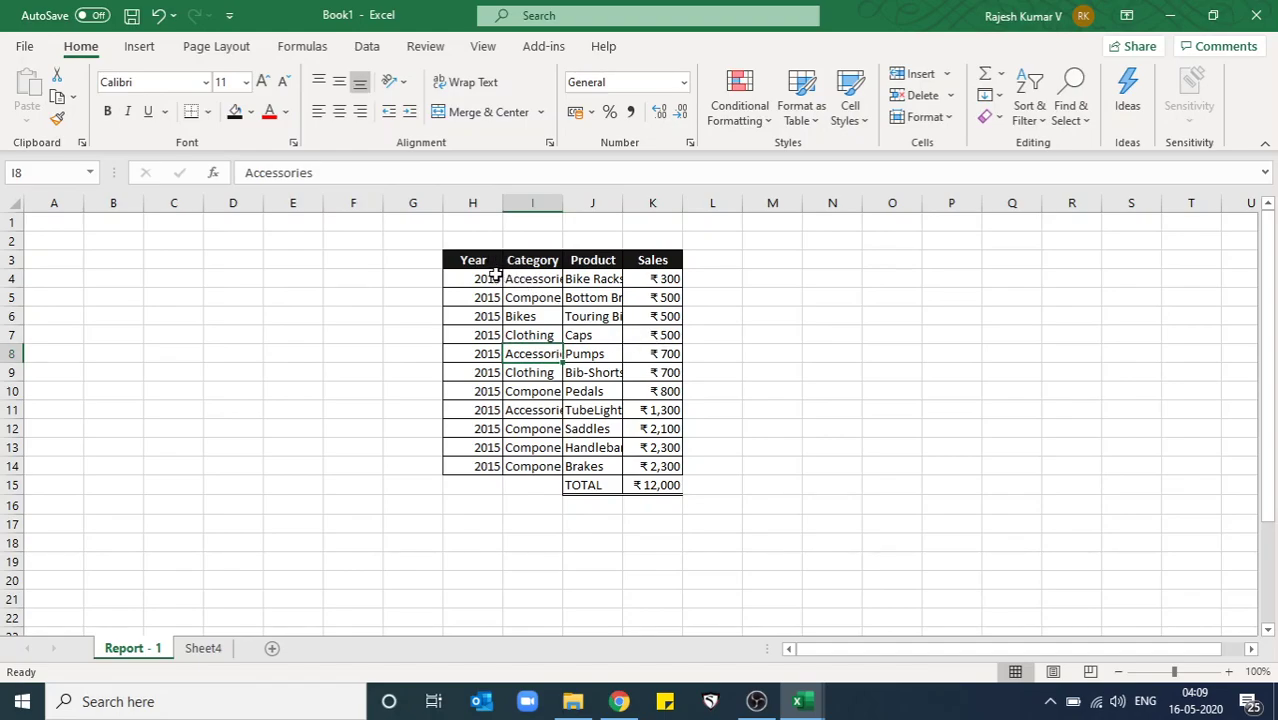
pyautogui.moveTo(495, 278); pyautogui.dragTo(490, 466)
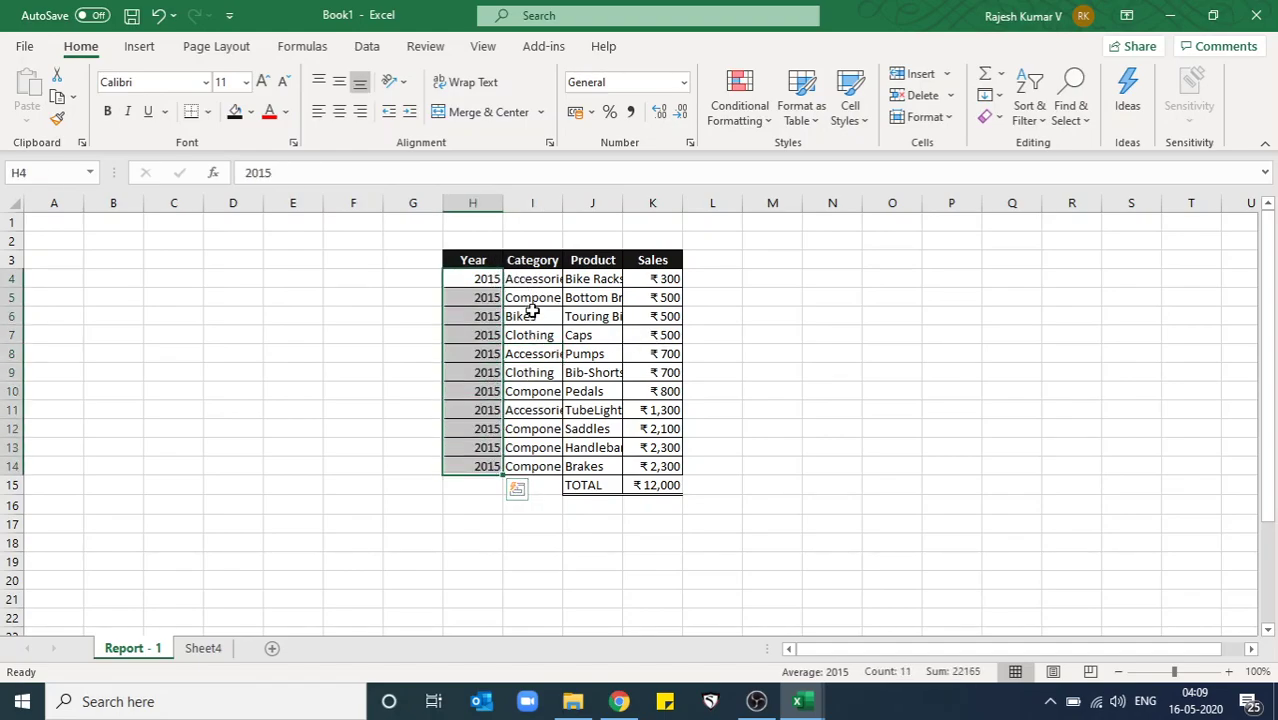
pyautogui.moveTo(530, 280); pyautogui.dragTo(545, 466)
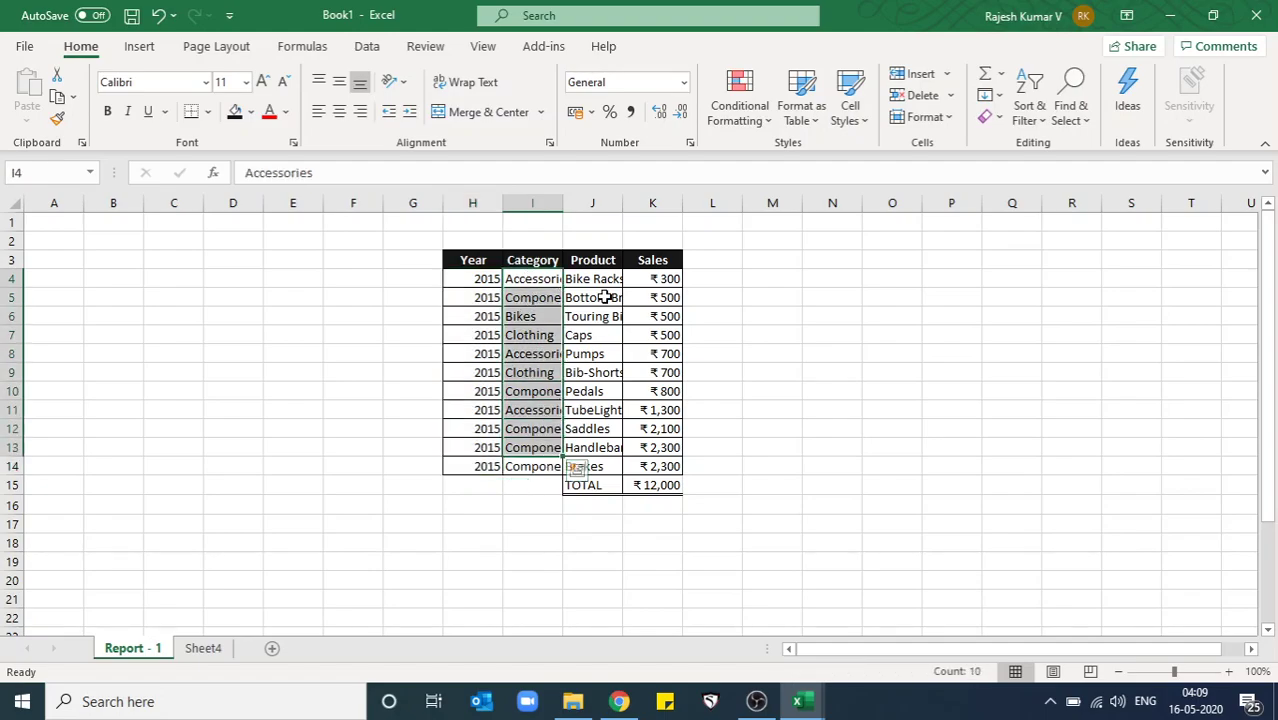
pyautogui.moveTo(600, 280); pyautogui.dragTo(602, 466)
pyautogui.click(539, 353)
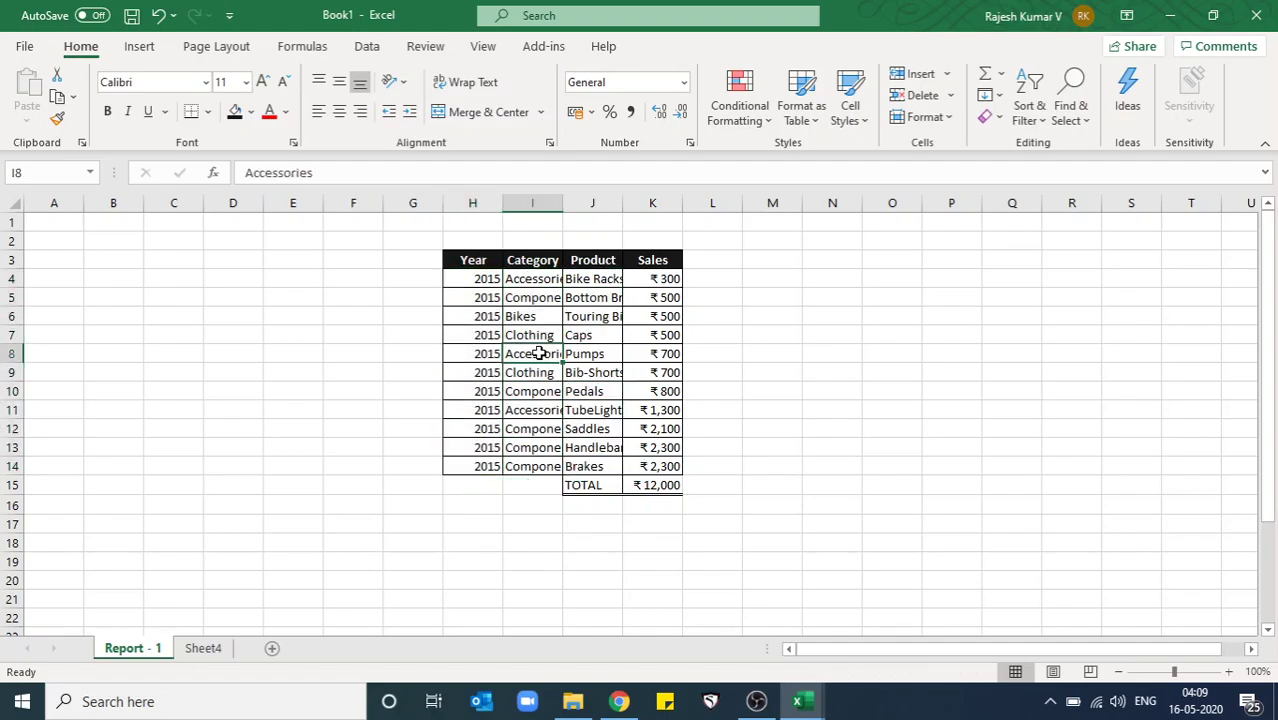
pyautogui.click(515, 268)
pyautogui.press('Right')
pyautogui.press('Right')
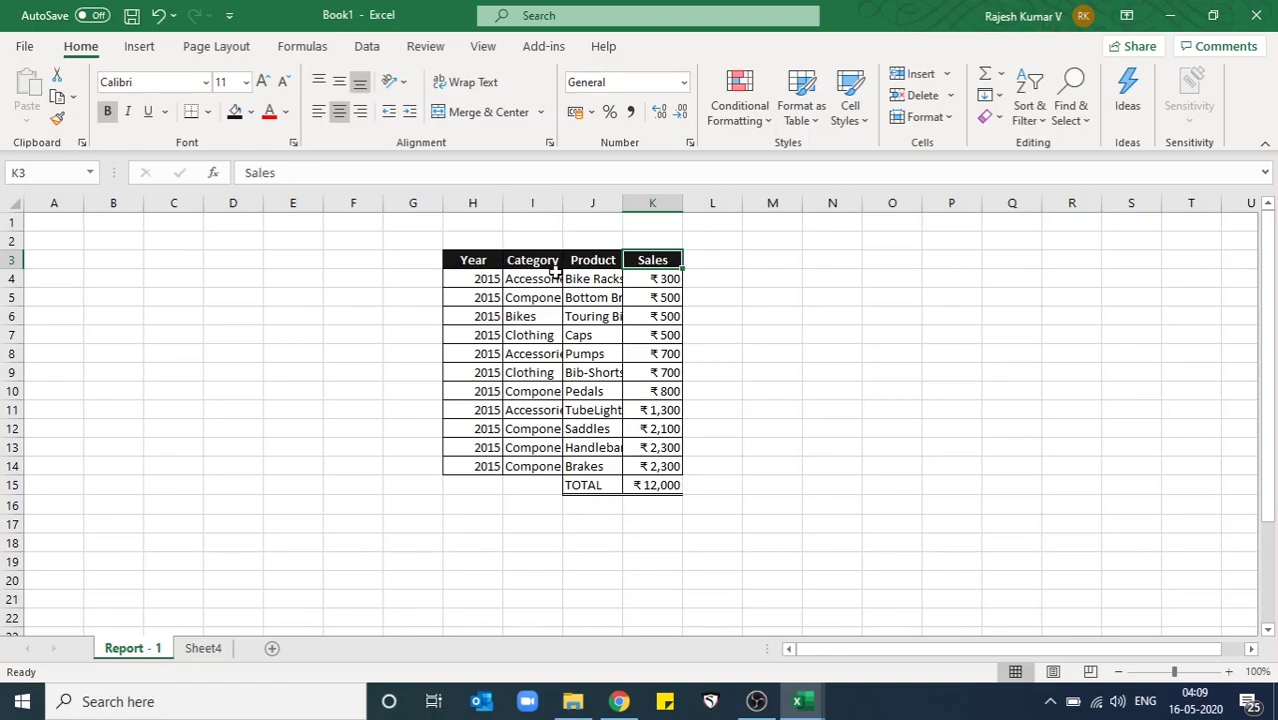
pyautogui.click(534, 278)
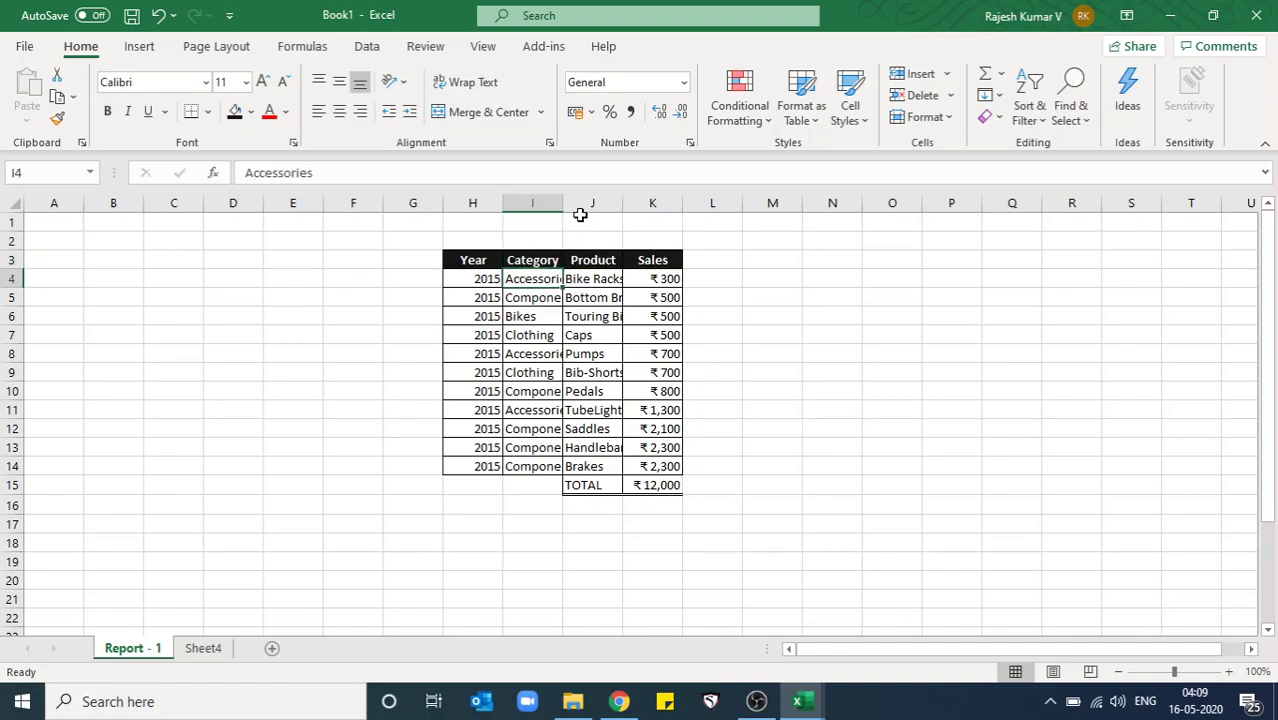
# - Widen the Category column to show Accessories and Components, then autofit all row heights
pyautogui.moveTo(560, 203)
pyautogui.mouseDown()
pyautogui.moveTo(575, 203)
pyautogui.moveTo(566, 208)
pyautogui.mouseUp()
pyautogui.moveTo(22, 305); pyautogui.dragTo(22, 305)
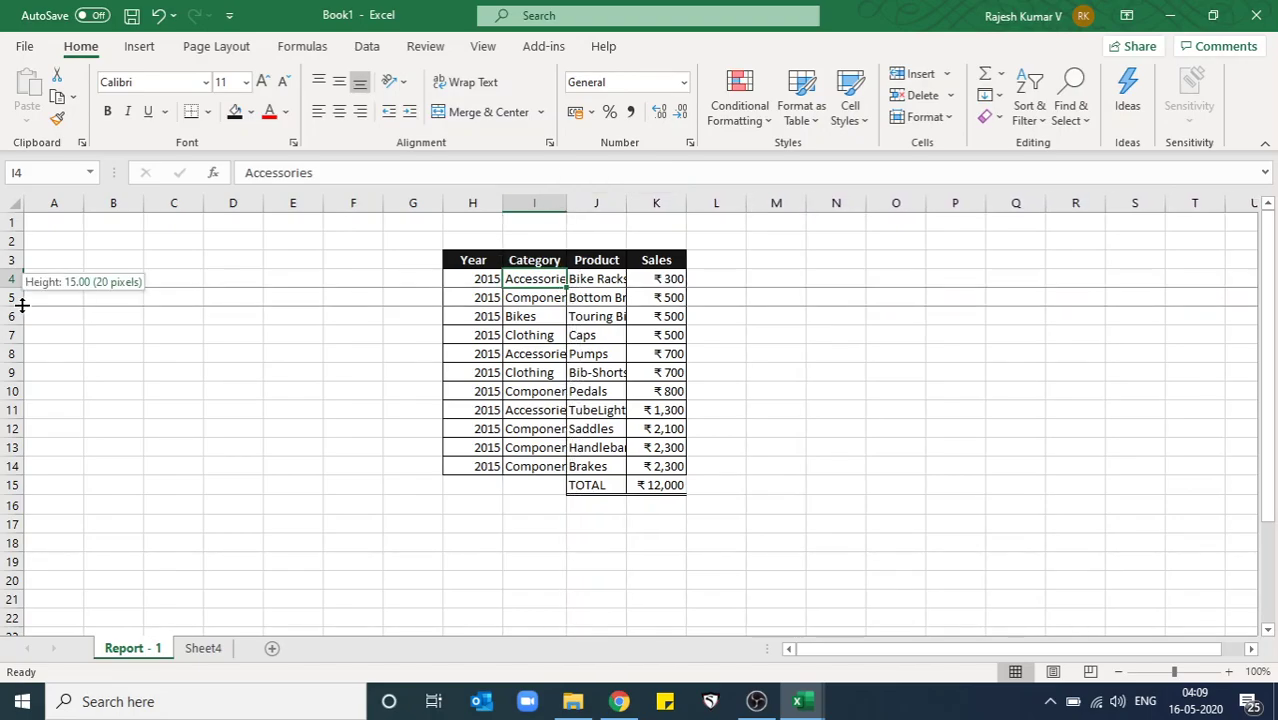
pyautogui.moveTo(22, 305); pyautogui.dragTo(22, 312)
pyautogui.moveTo(567, 203); pyautogui.dragTo(598, 203)
pyautogui.click(14, 203)
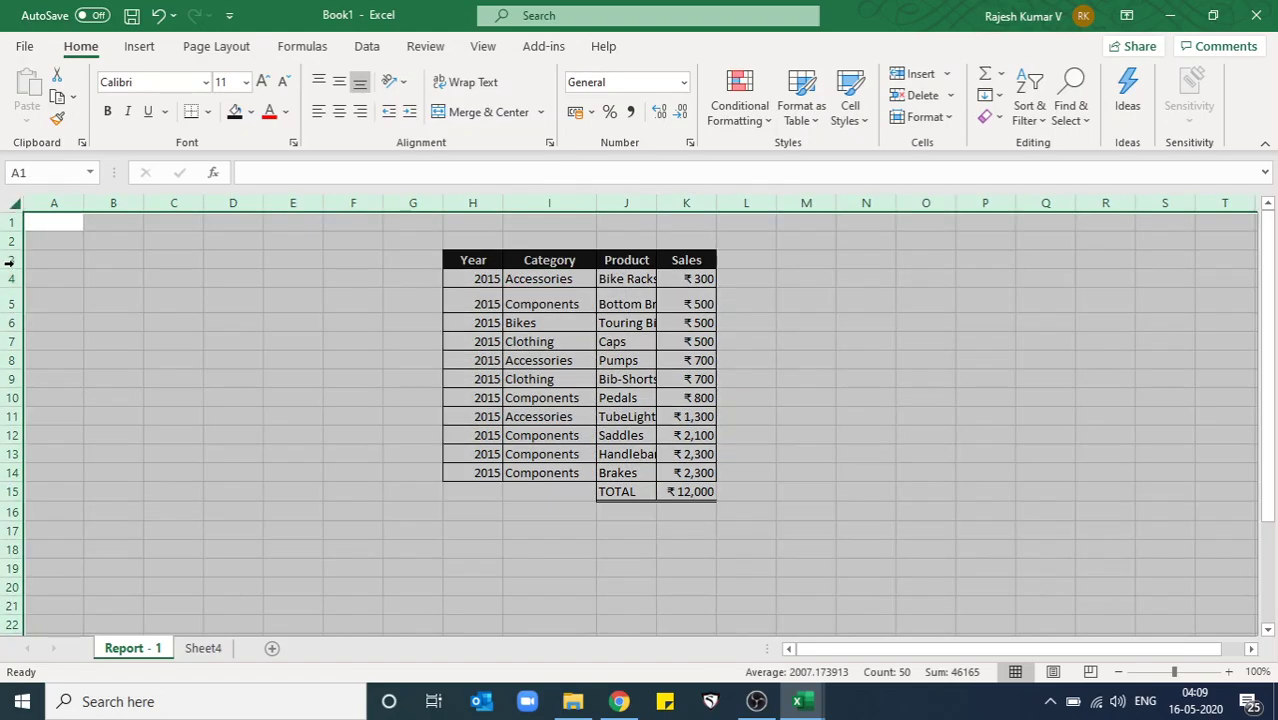
pyautogui.doubleClick(12, 284)
# - Fill the first data row H4:K4 (2015, Accessories, Bike Racks, ₹300) orange
pyautogui.click(626, 260)
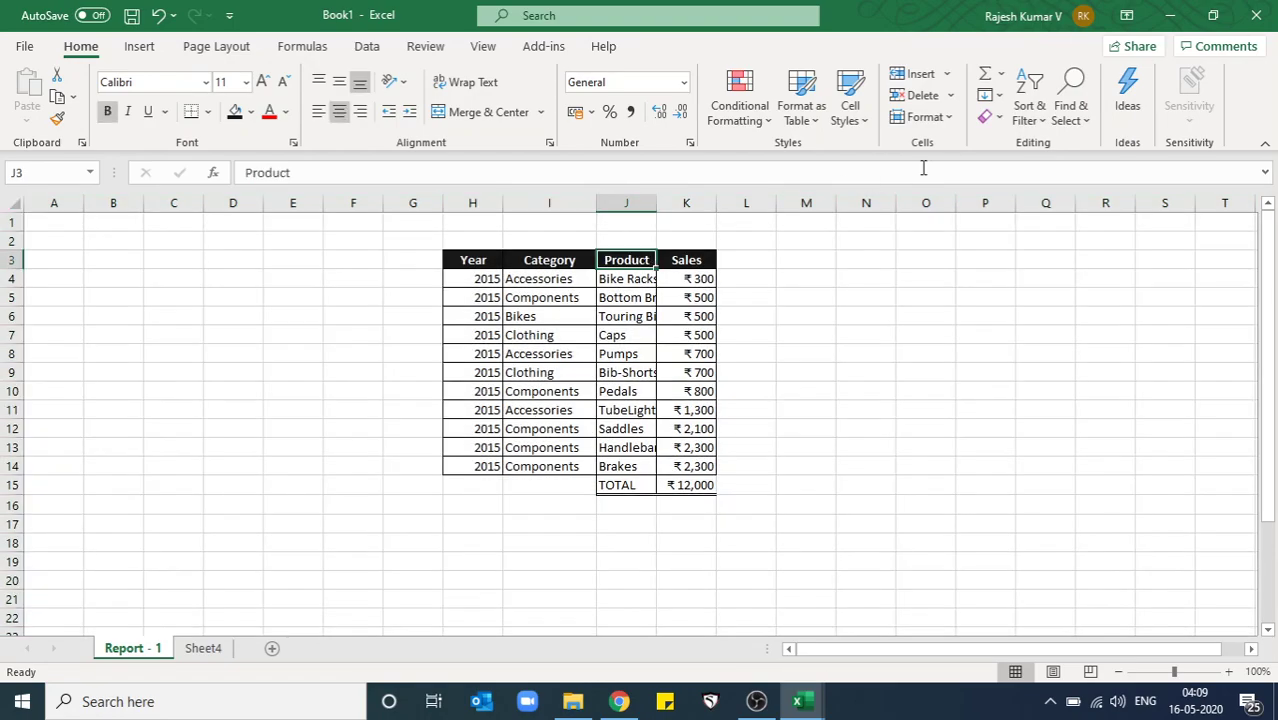
pyautogui.click(951, 118)
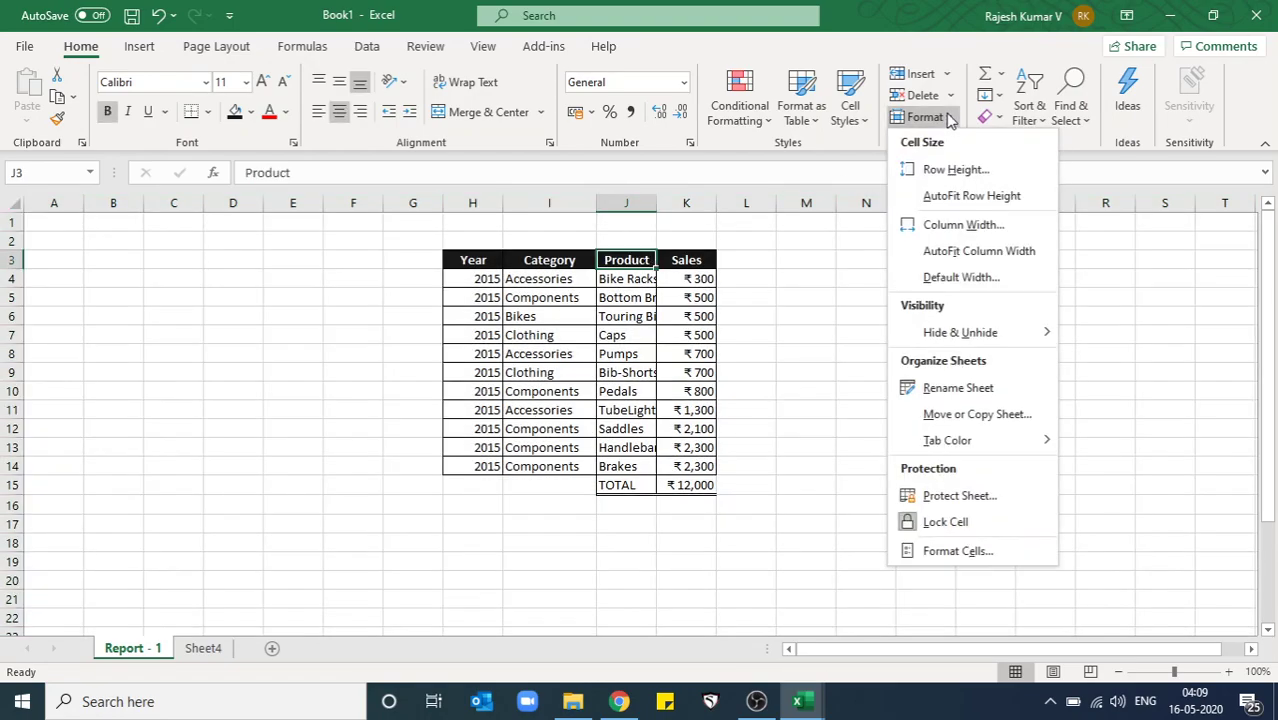
pyautogui.click(742, 306)
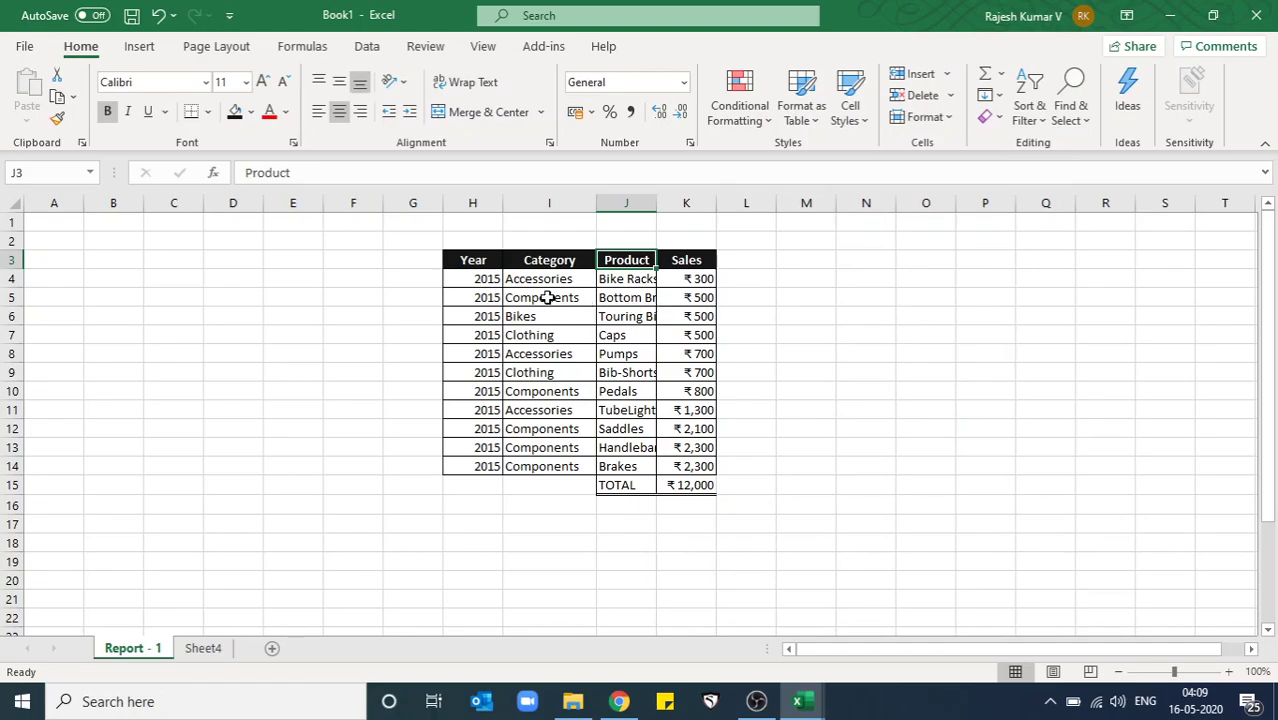
pyautogui.click(483, 279)
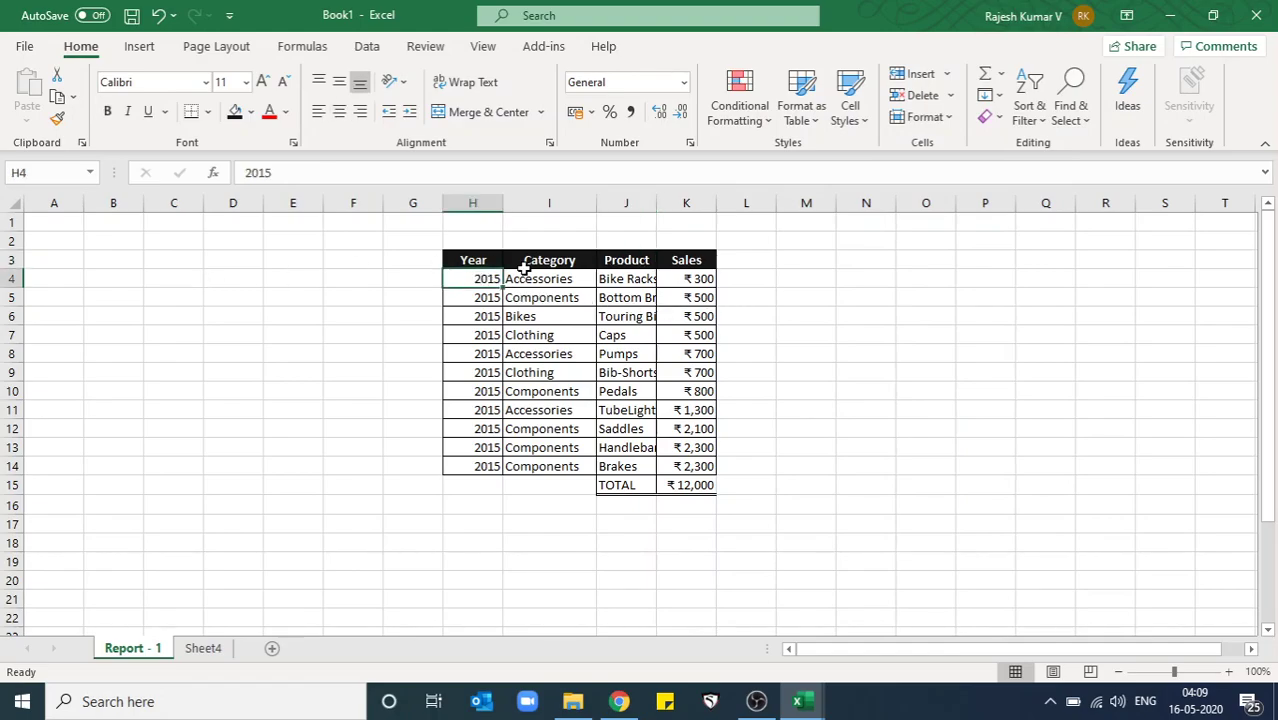
pyautogui.moveTo(479, 279); pyautogui.dragTo(688, 278)
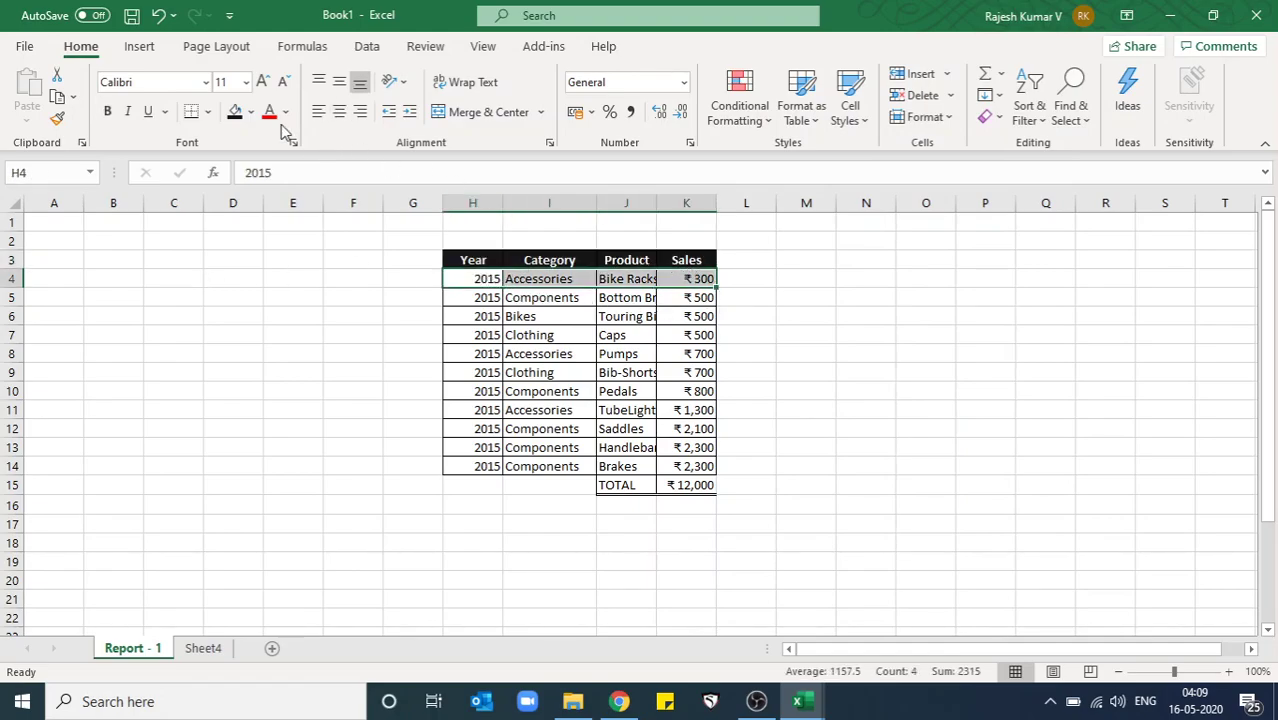
pyautogui.click(251, 112)
pyautogui.click(265, 286)
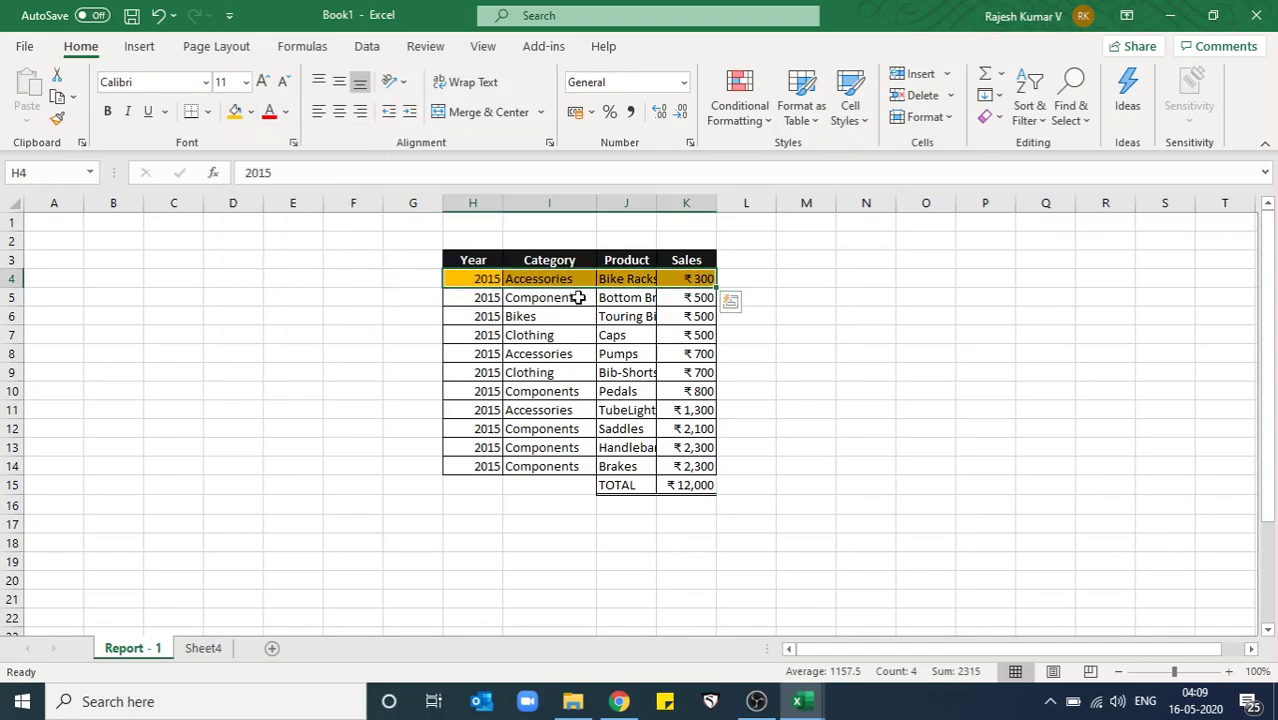
# - Set row 4's height to 20 through Format > Row Height
pyautogui.click(818, 128)
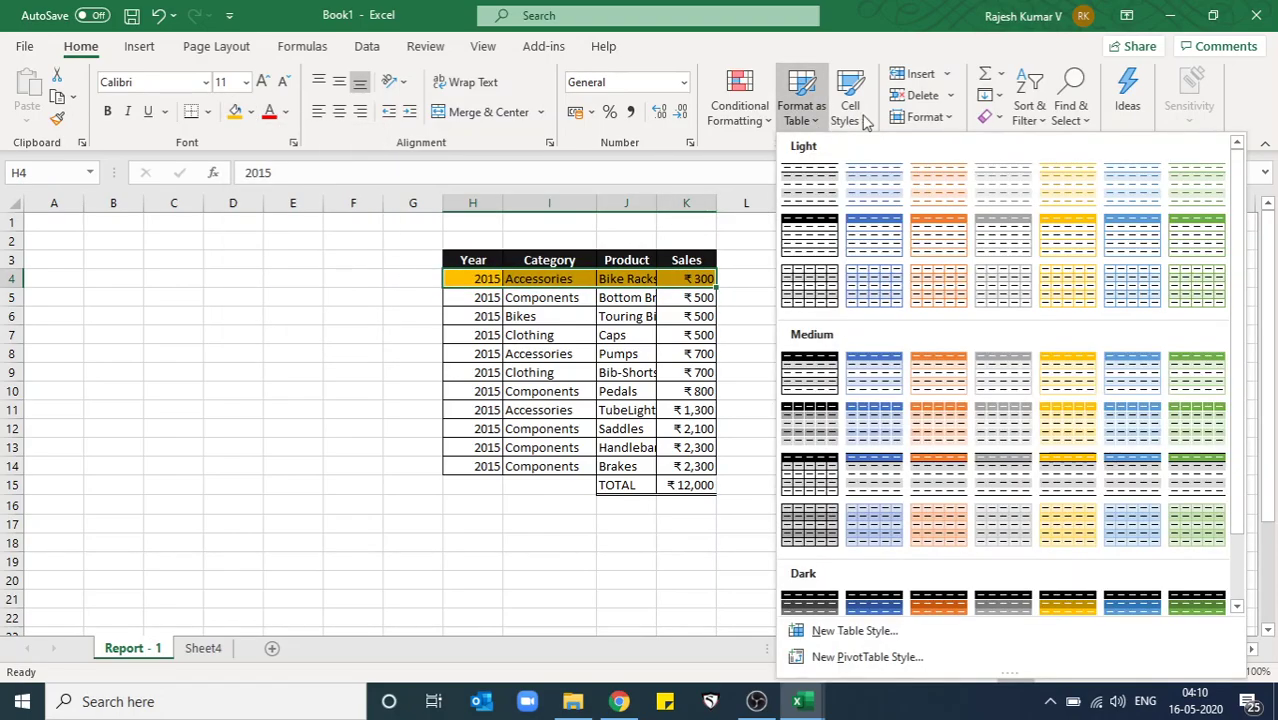
pyautogui.click(965, 112)
pyautogui.click(960, 118)
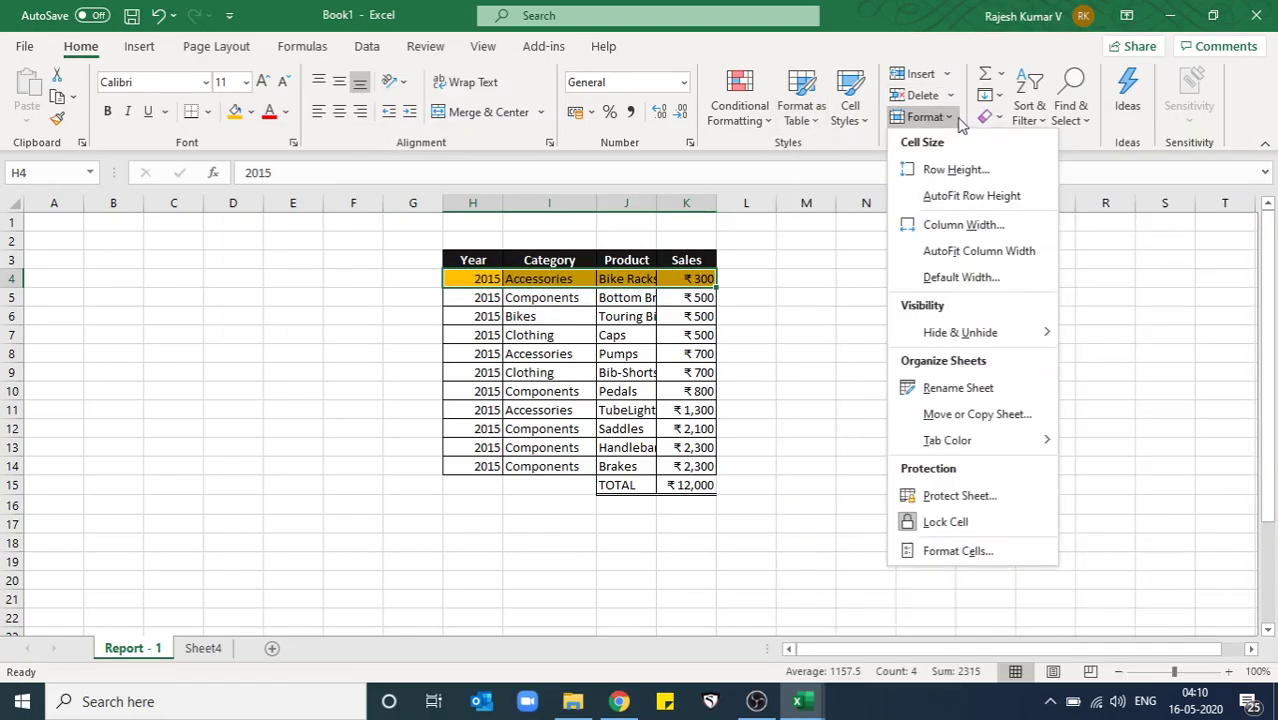
pyautogui.click(975, 170)
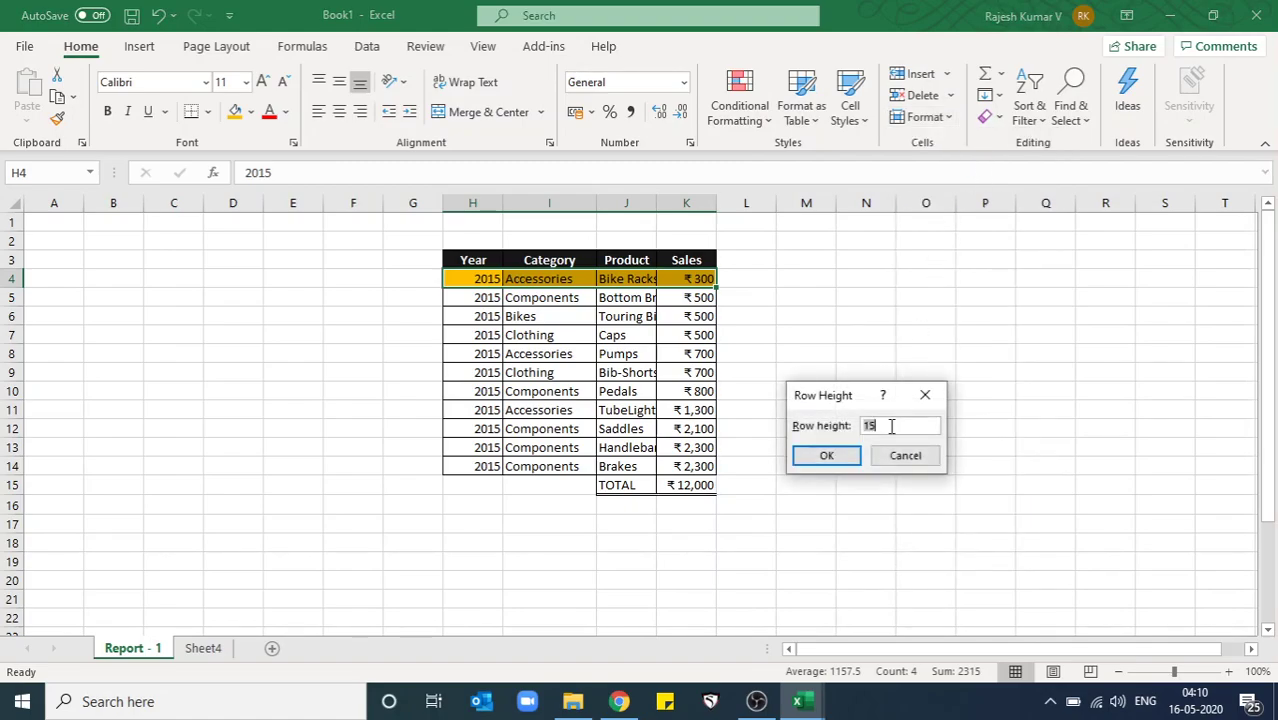
pyautogui.press('Return')
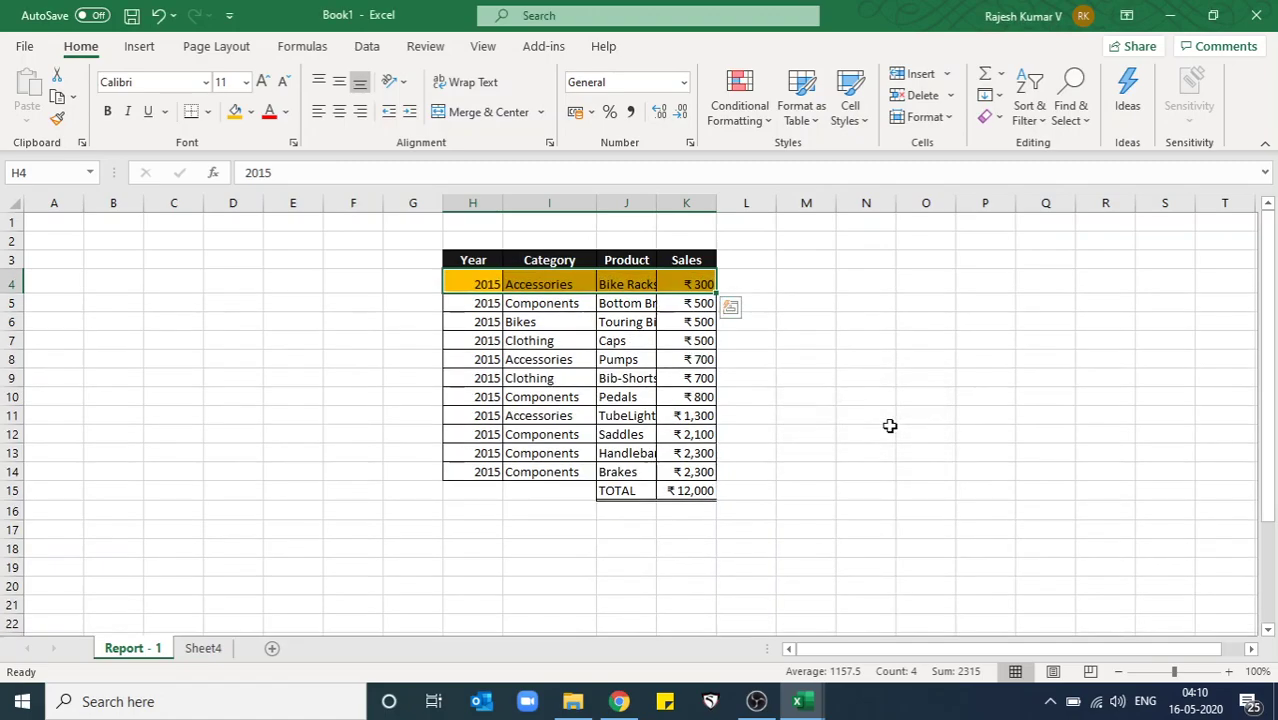
pyautogui.press('Down')
pyautogui.press('Right')
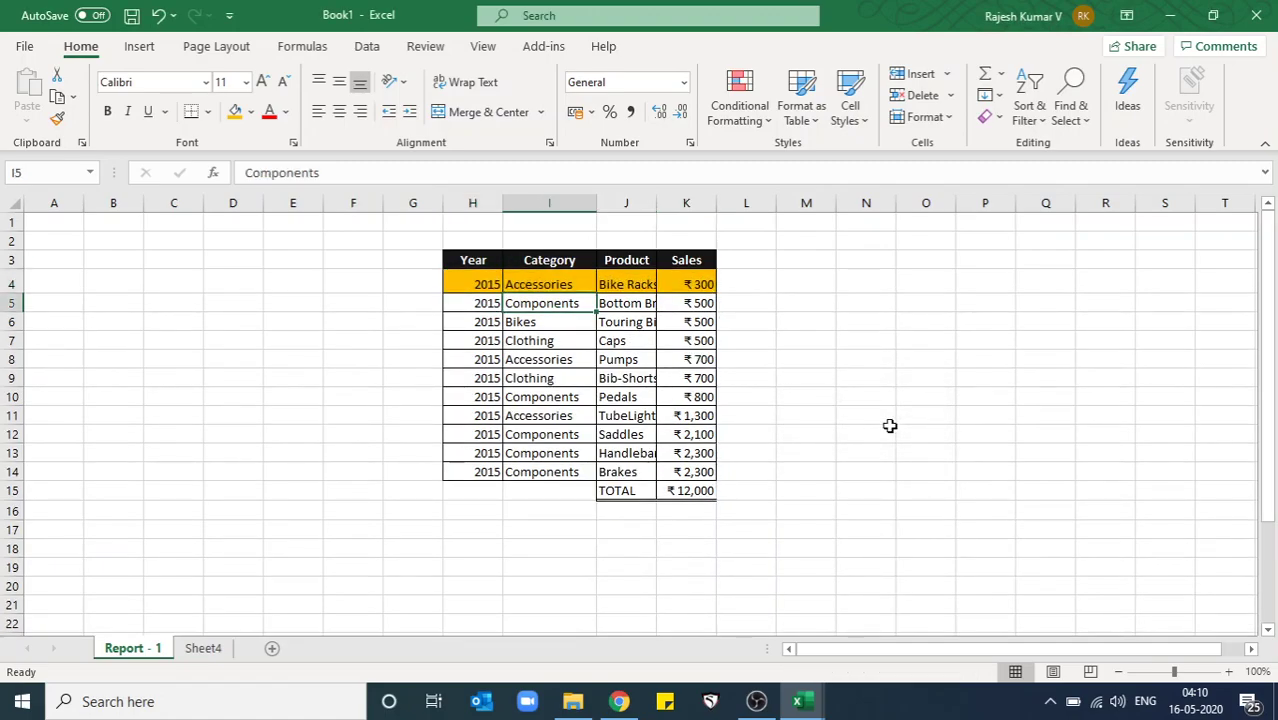
pyautogui.press('Left')
pyautogui.press('Up')
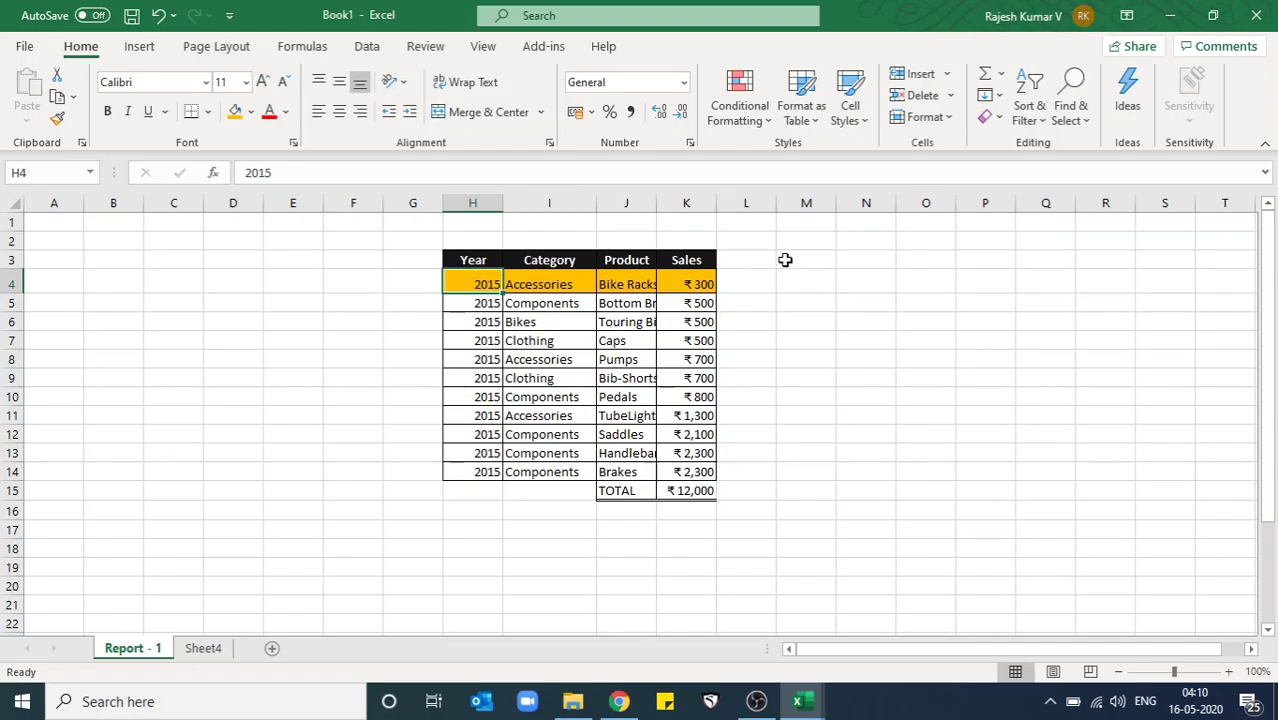
# - Set the width of columns H through K to 20
pyautogui.click(950, 118)
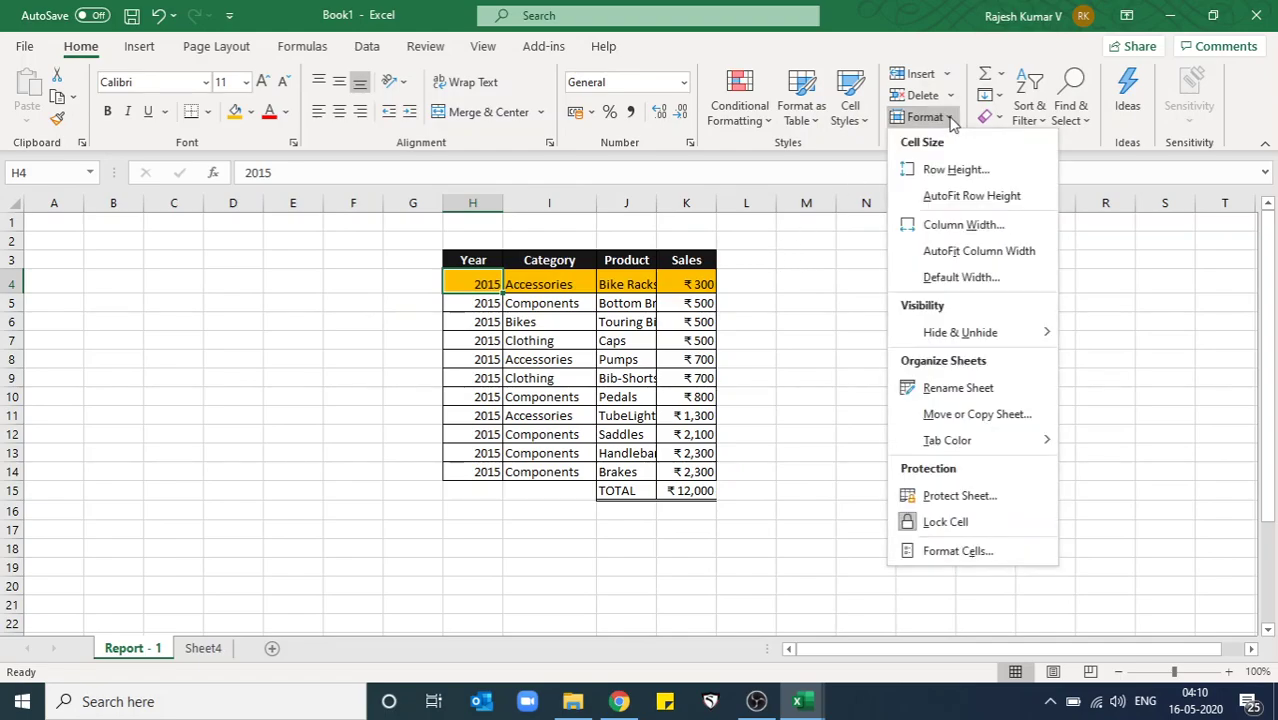
pyautogui.click(591, 268)
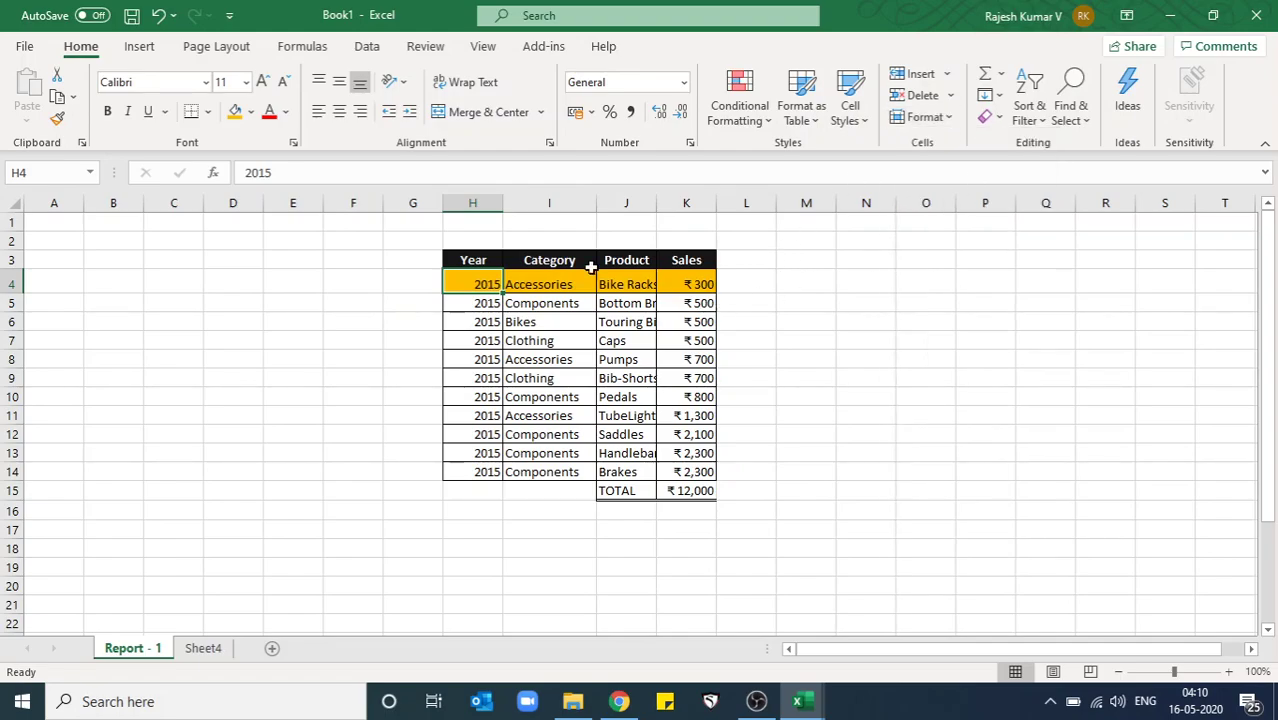
pyautogui.moveTo(480, 203); pyautogui.dragTo(665, 202)
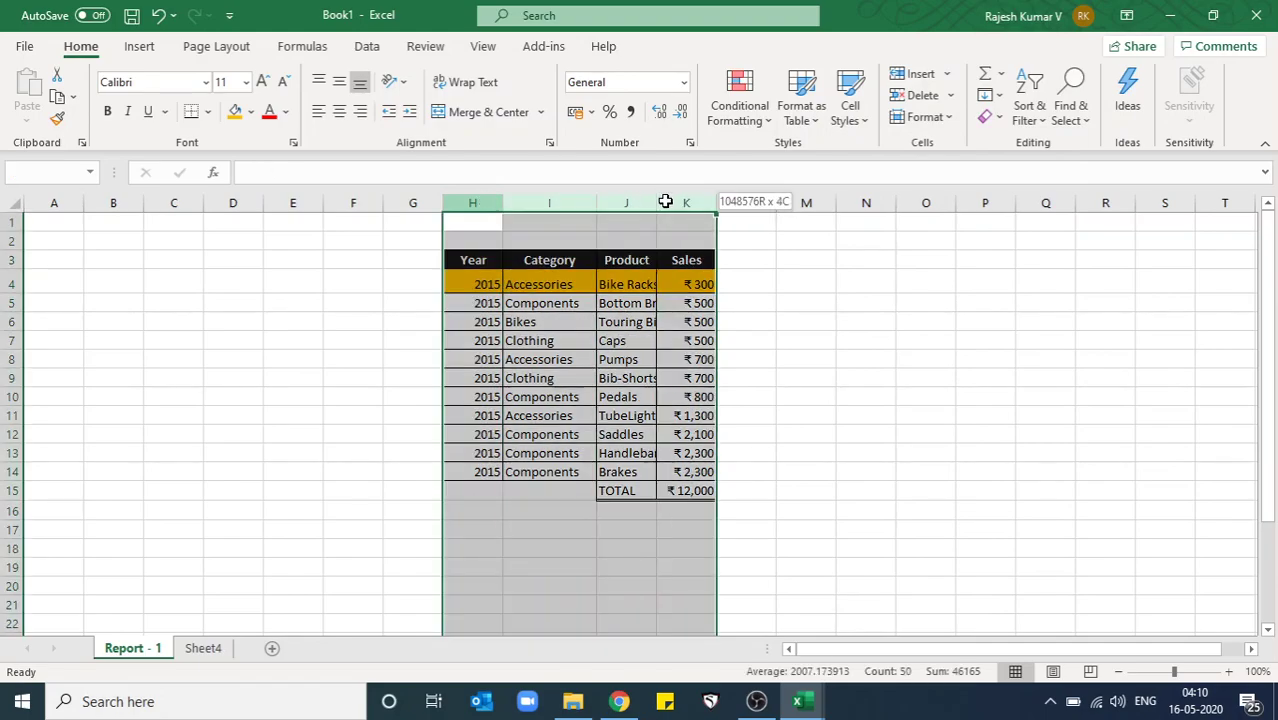
pyautogui.click(951, 118)
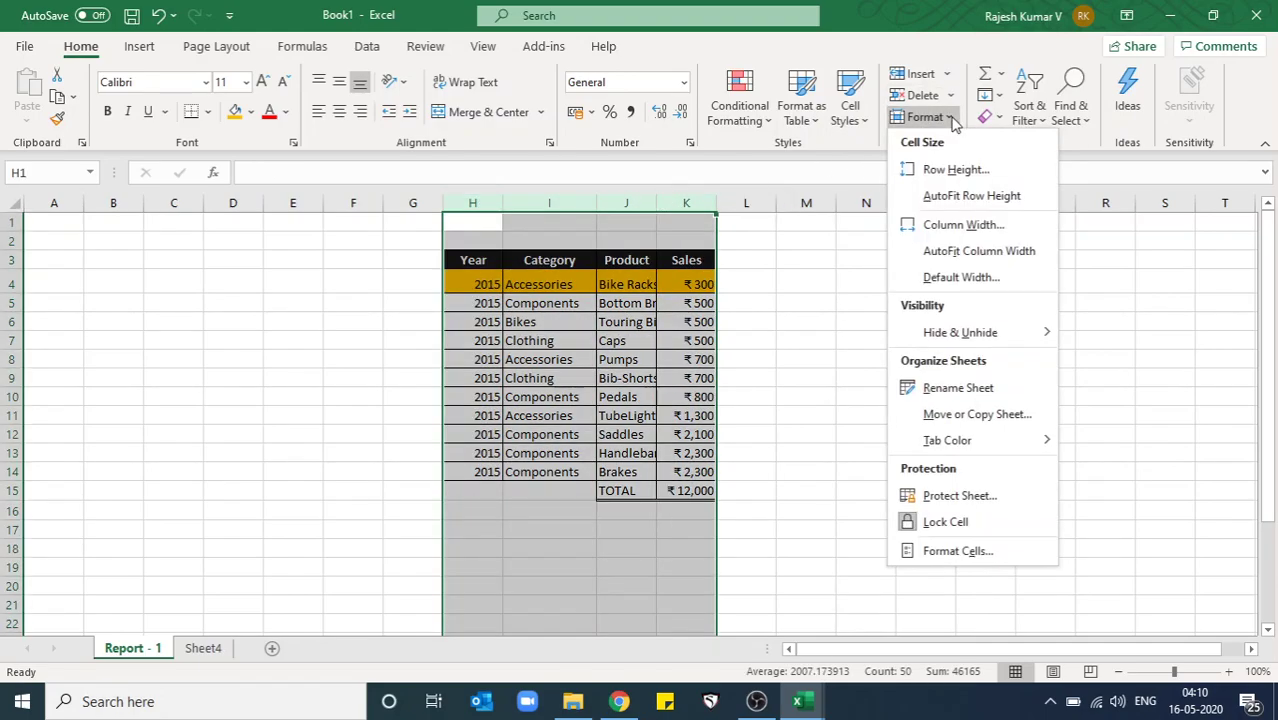
pyautogui.click(987, 228)
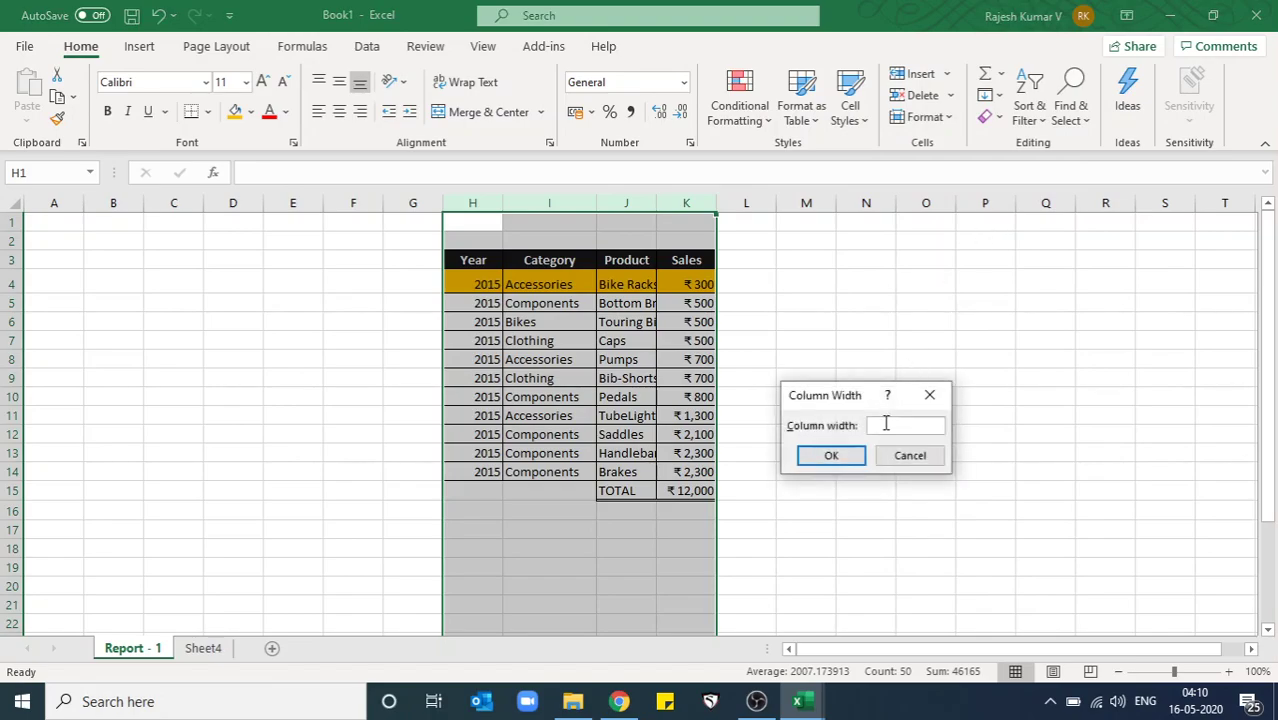
pyautogui.write('20')
pyautogui.press('Return')
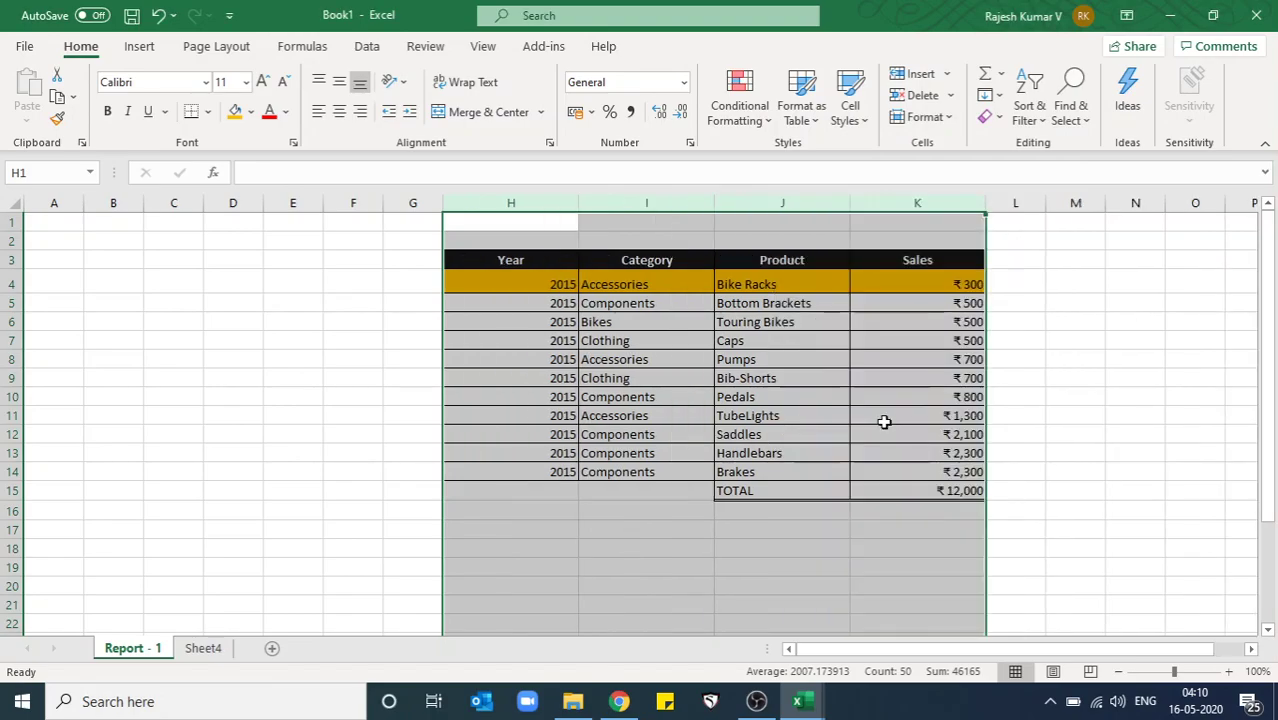
# - AutoFit columns H:K so full product names like Bottom Brackets show
pyautogui.click(948, 118)
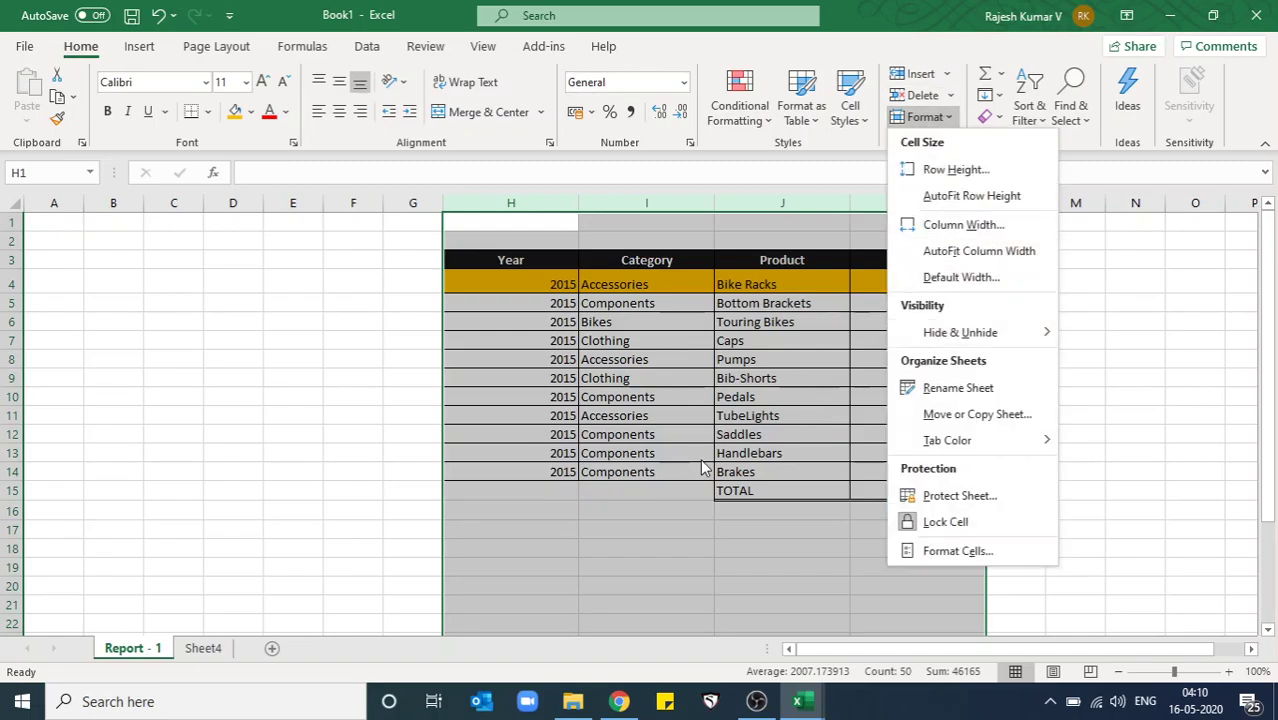
pyautogui.press('Escape')
pyautogui.doubleClick(579, 202)
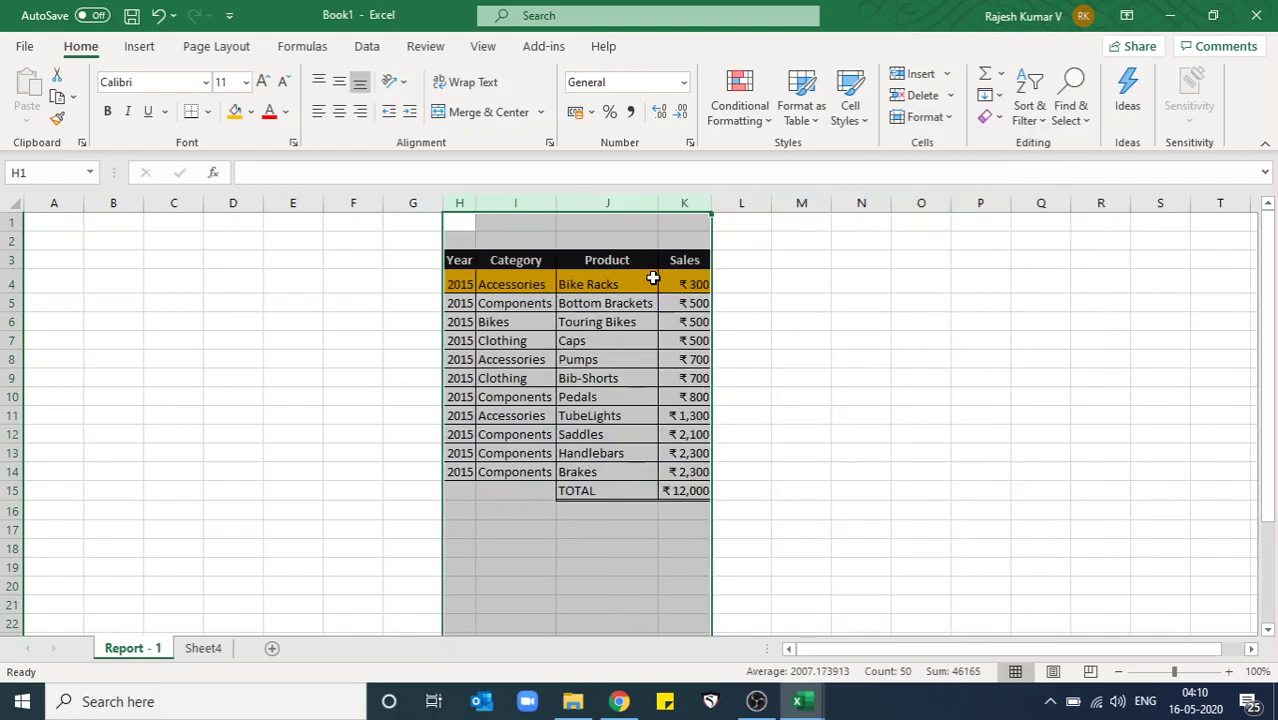
pyautogui.moveTo(650, 280); pyautogui.dragTo(592, 193)
pyautogui.click(523, 195)
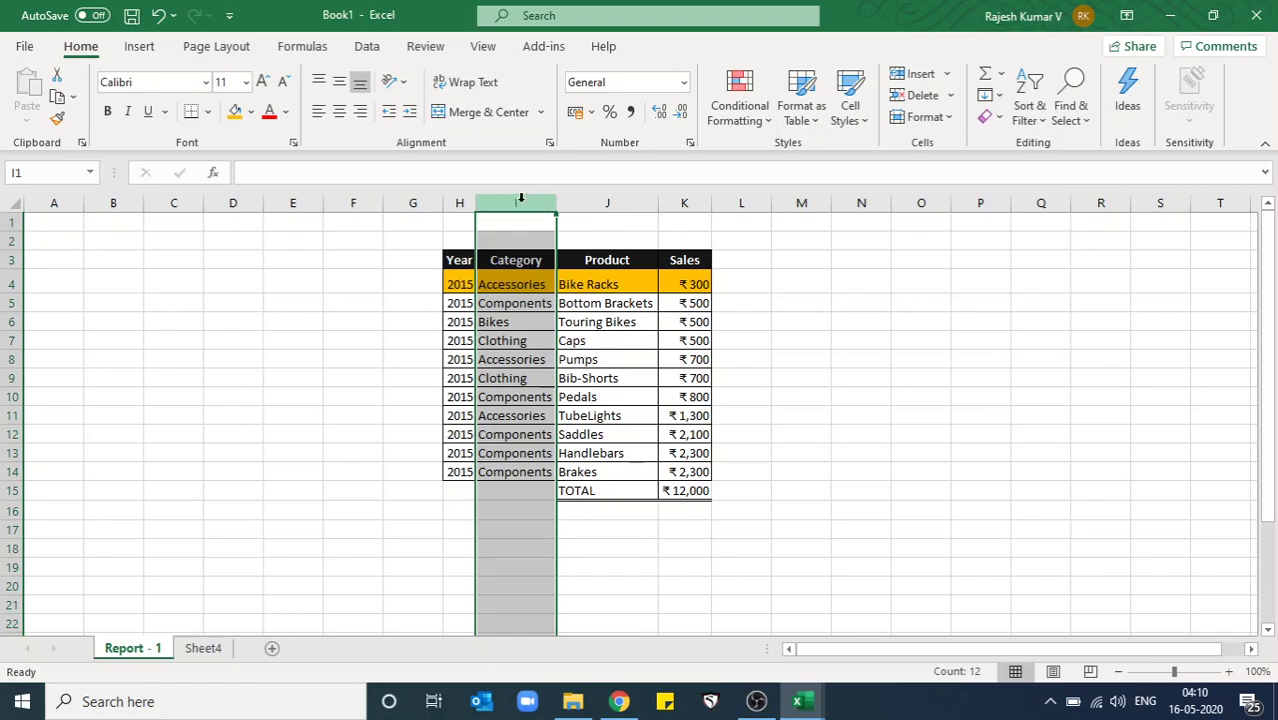
# - Hide the Category column using Format > Hide & Unhide
pyautogui.click(946, 120)
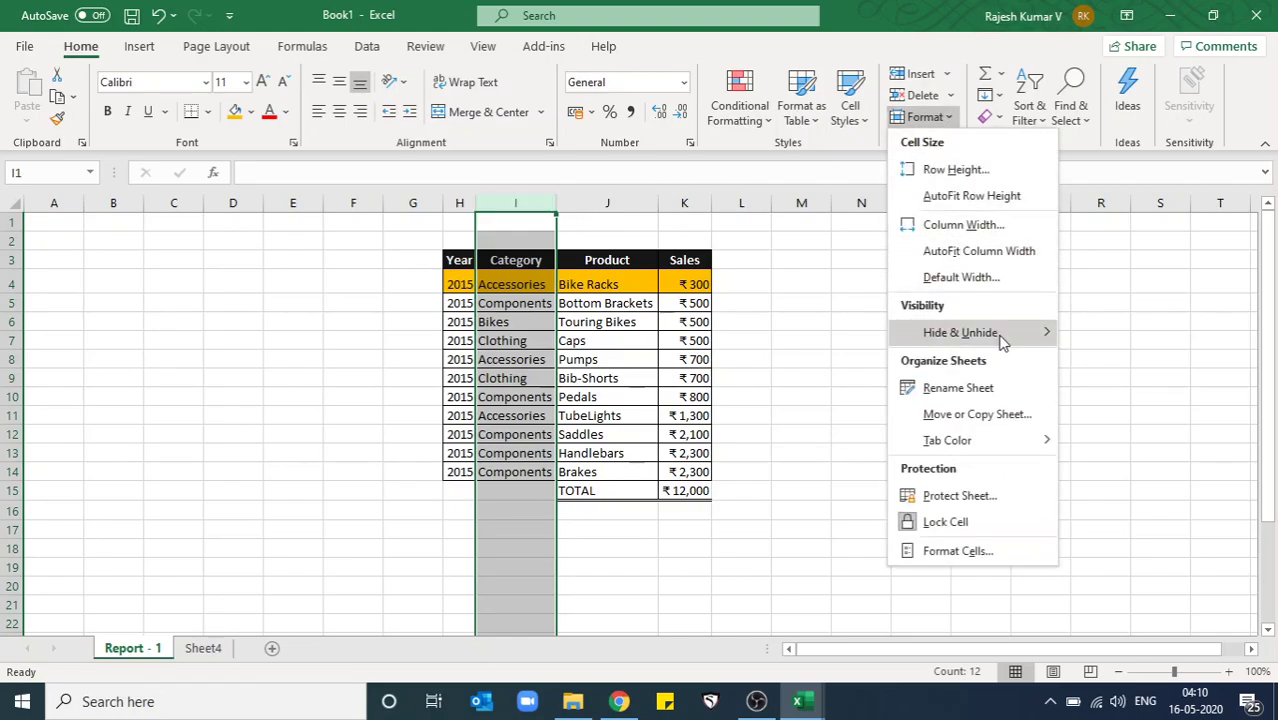
pyautogui.moveTo(1001, 340)
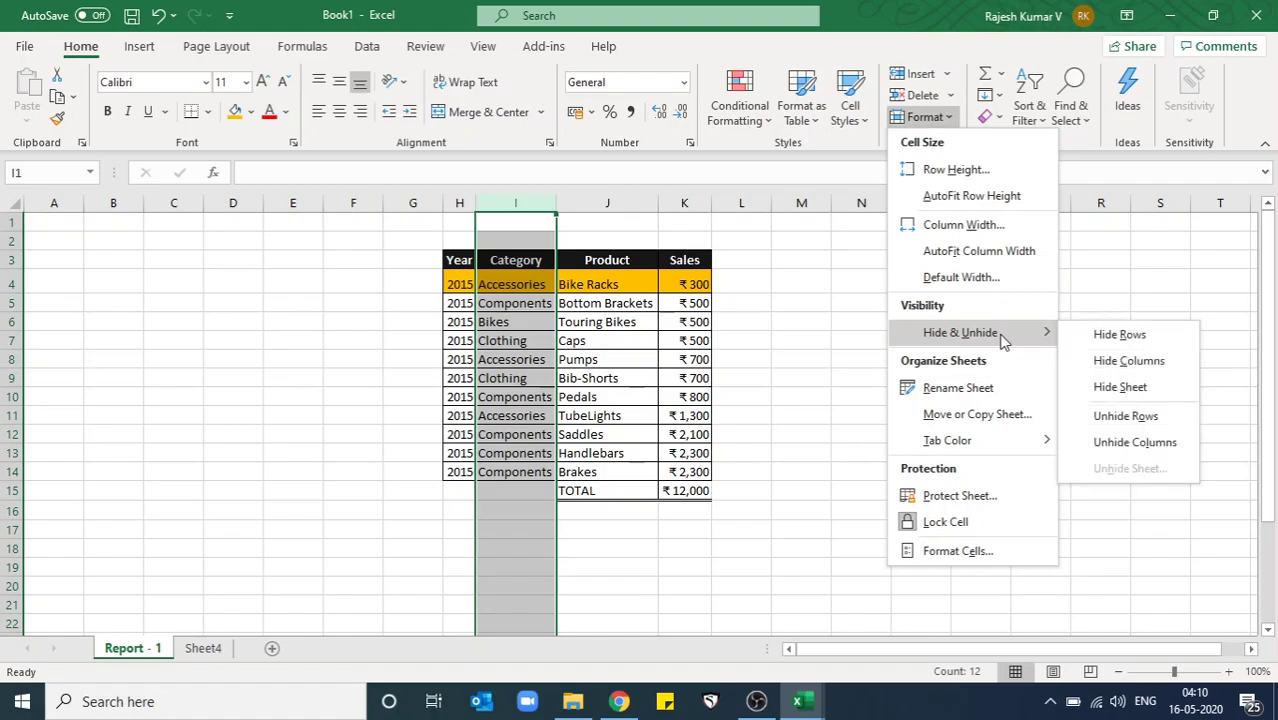
pyautogui.click(1109, 362)
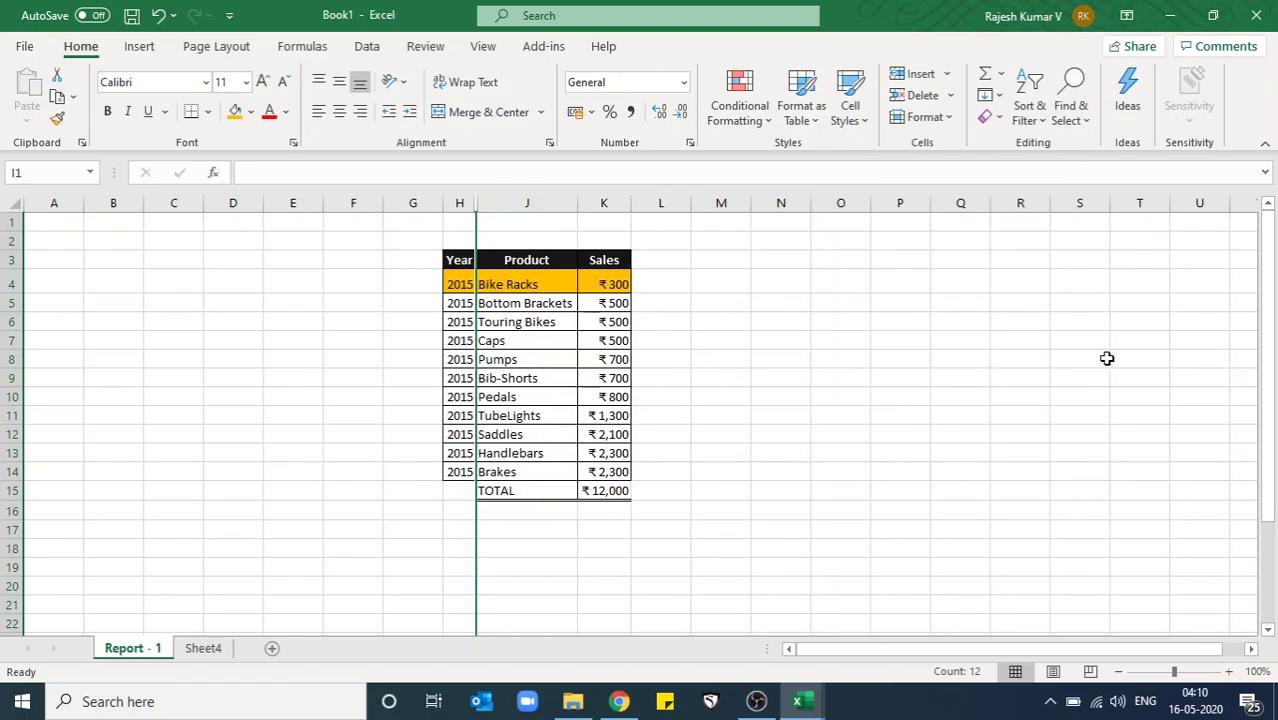
pyautogui.click(778, 398)
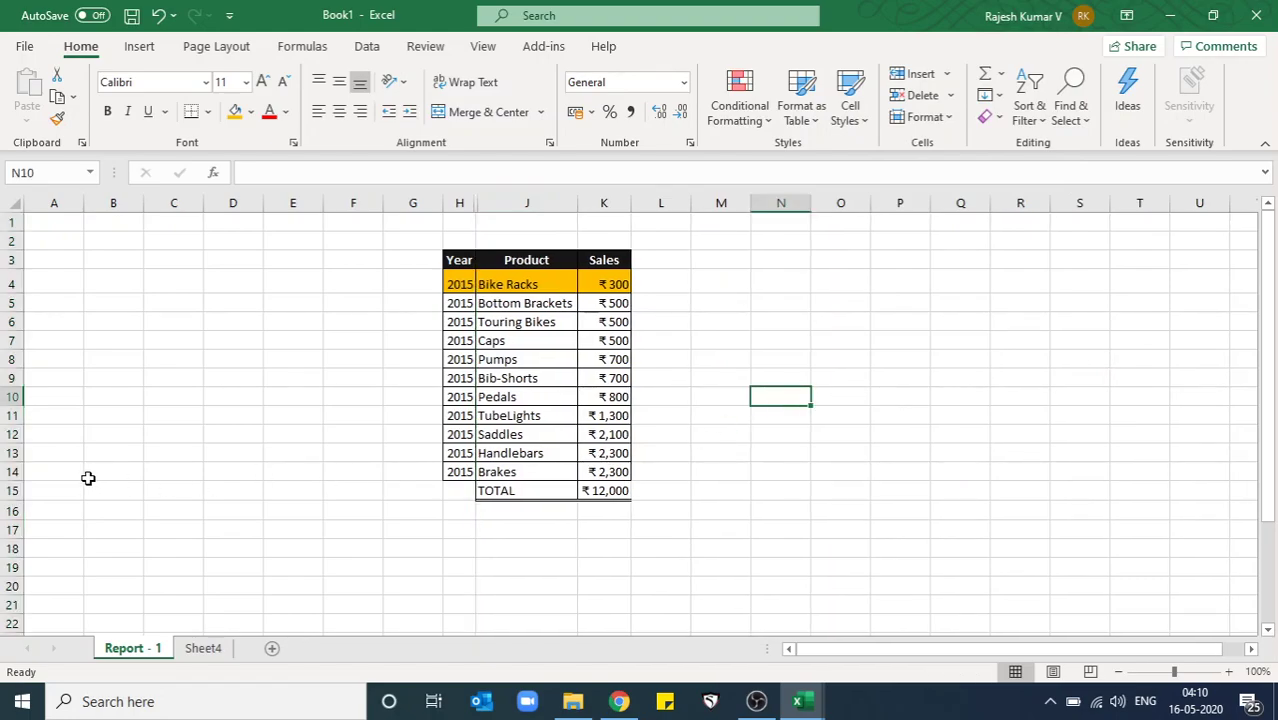
# - Hide the TOTAL row 15 with Hide Rows, then select cell O13
pyautogui.click(12, 490)
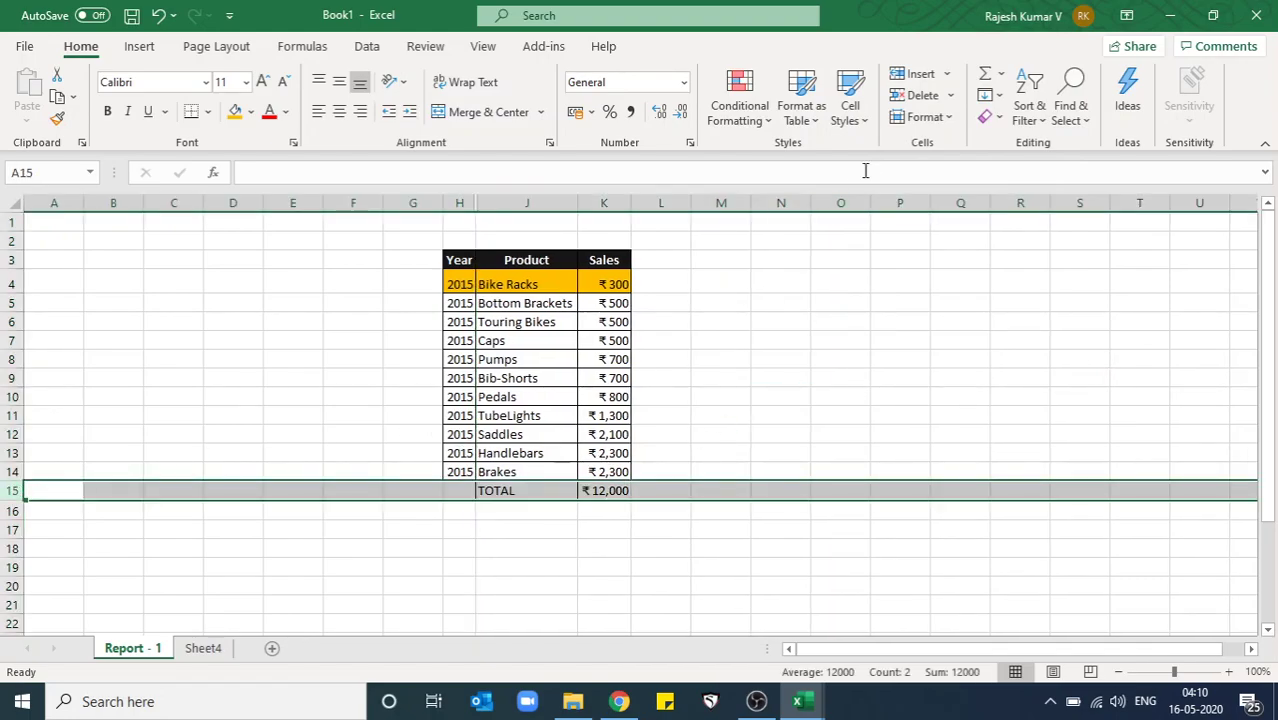
pyautogui.click(950, 117)
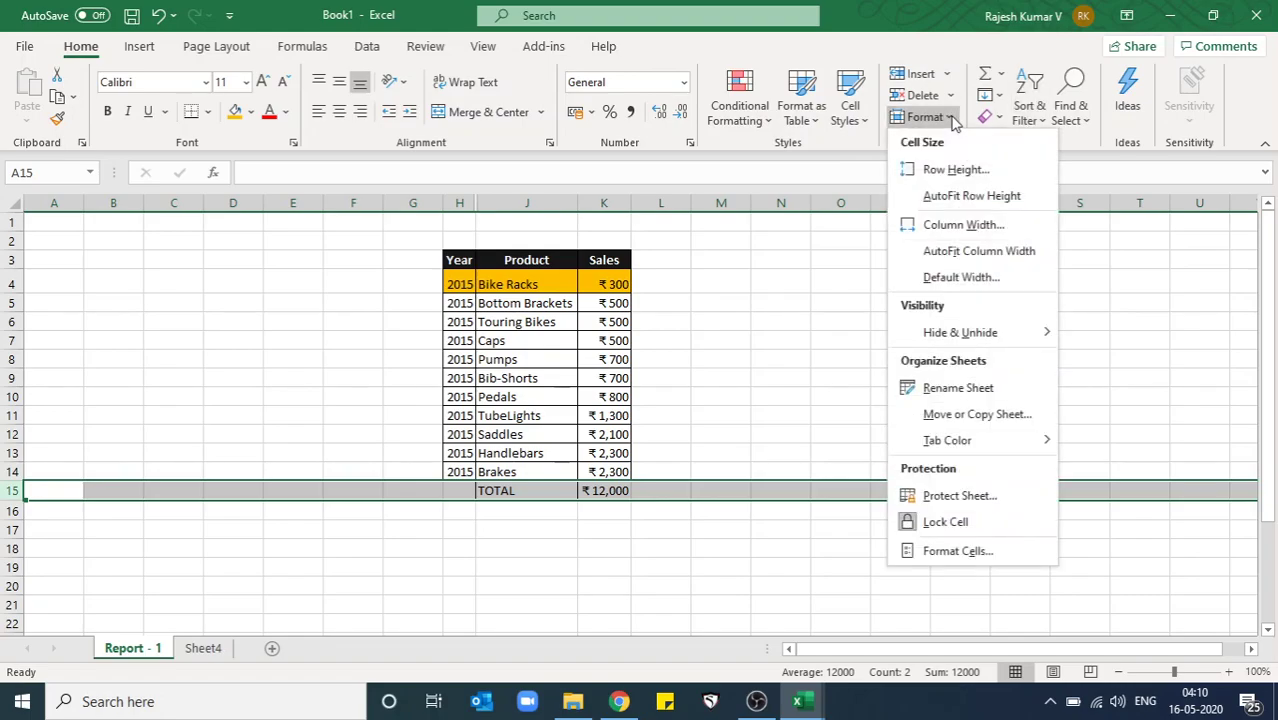
pyautogui.moveTo(1018, 334)
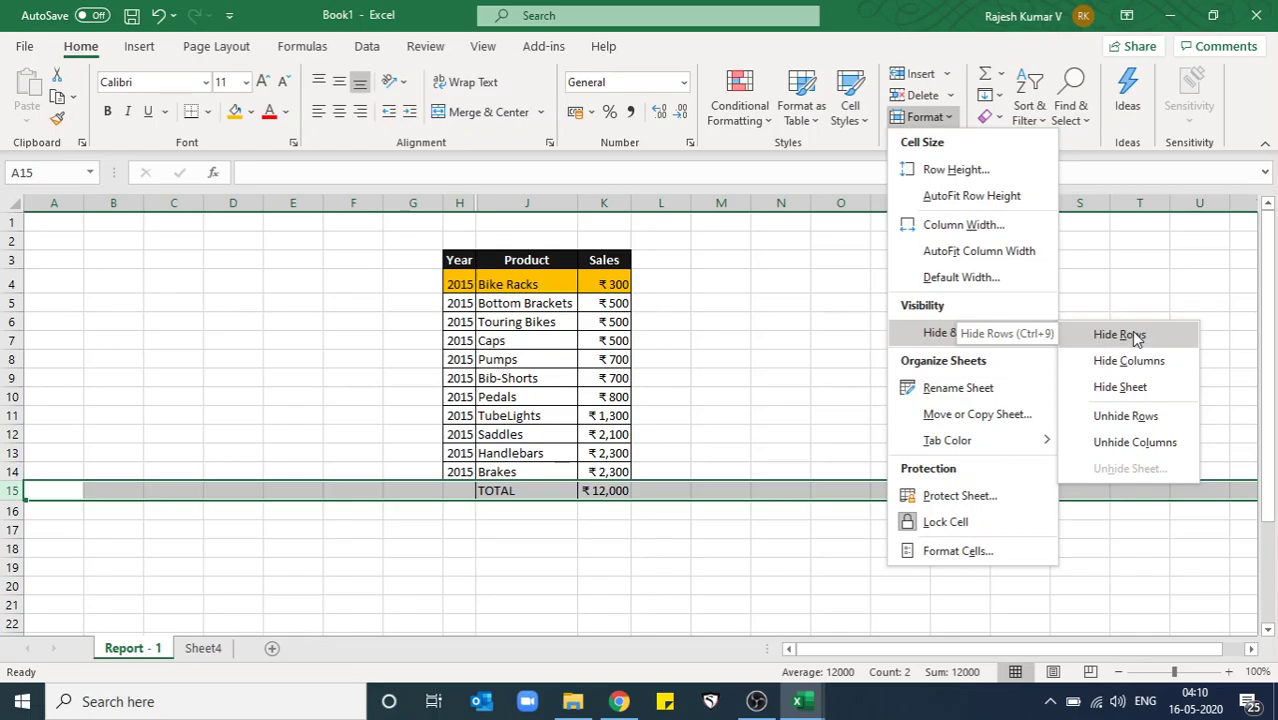
pyautogui.click(1133, 334)
pyautogui.click(813, 455)
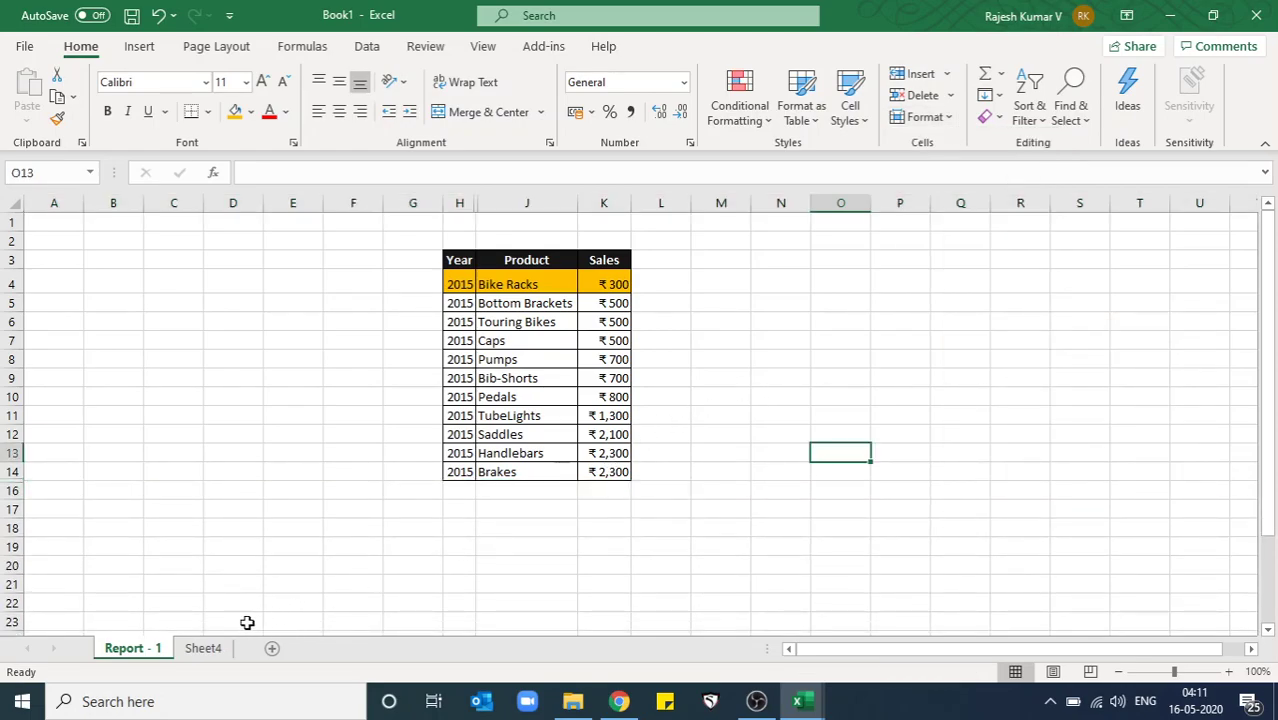
# - Hide Sheet4 via Format > Hide & Unhide > Hide Sheet
pyautogui.click(205, 648)
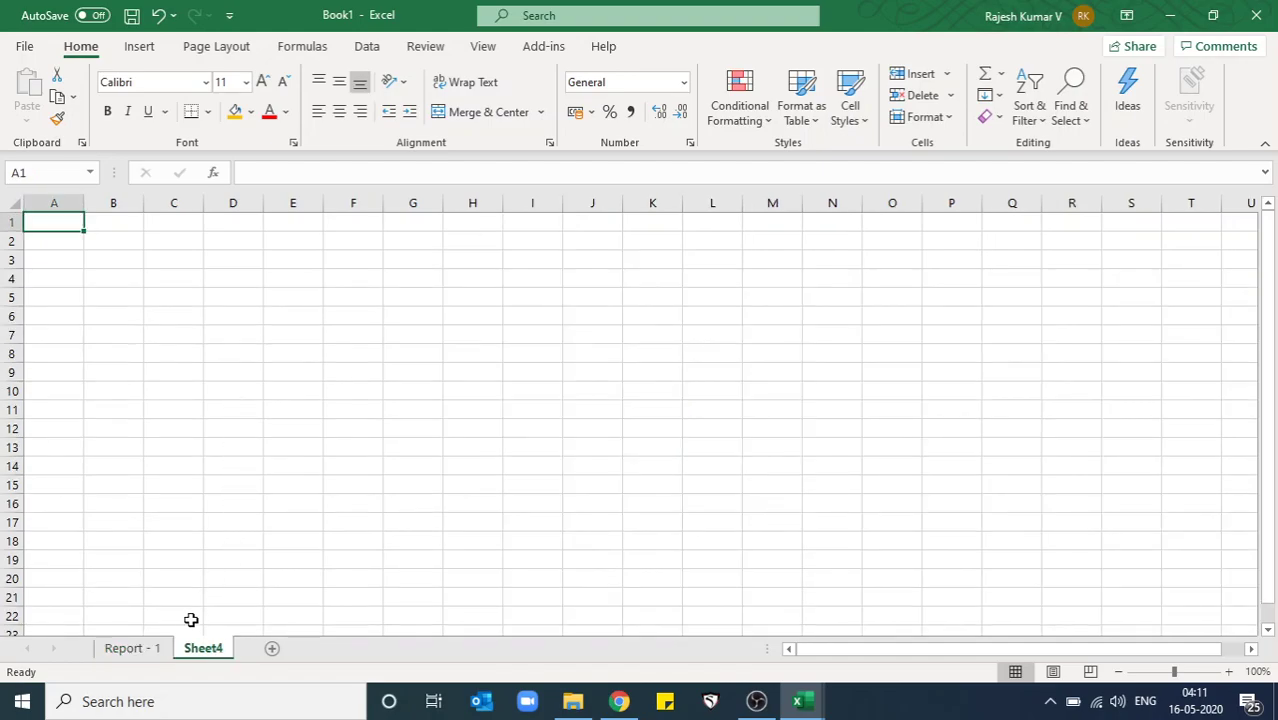
pyautogui.doubleClick(210, 648)
pyautogui.click(326, 448)
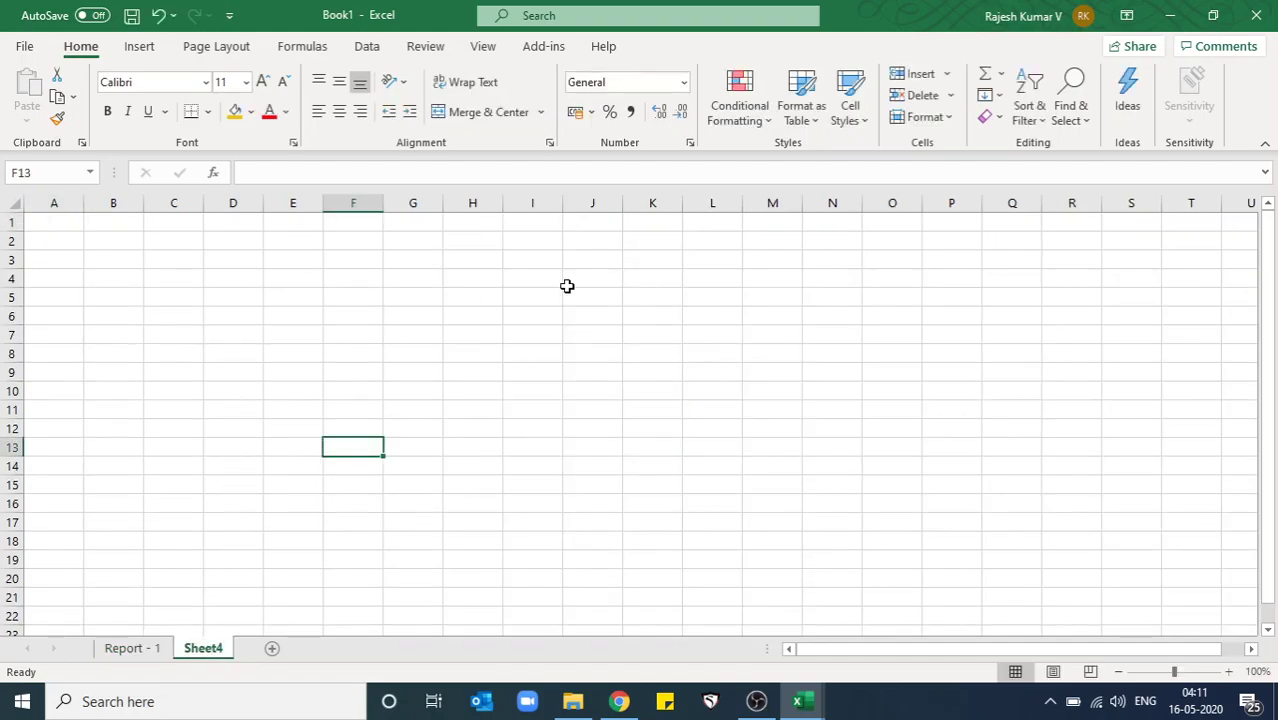
pyautogui.click(950, 118)
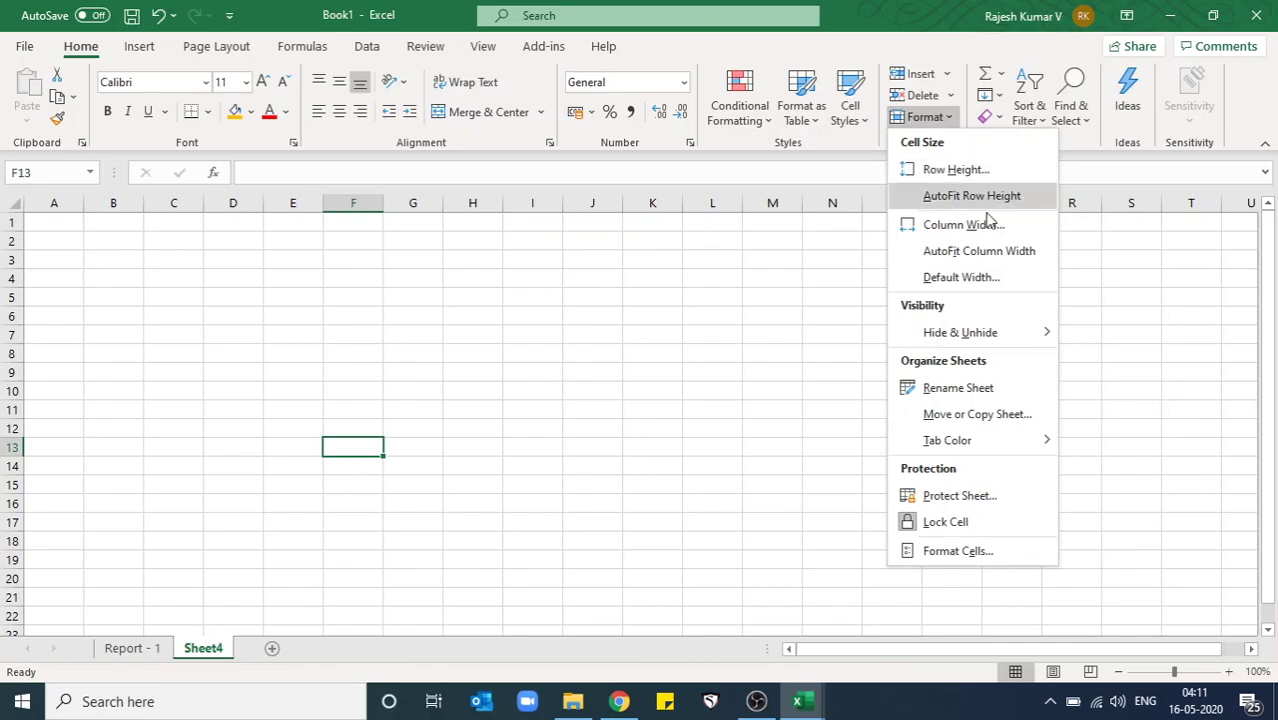
pyautogui.moveTo(1015, 338)
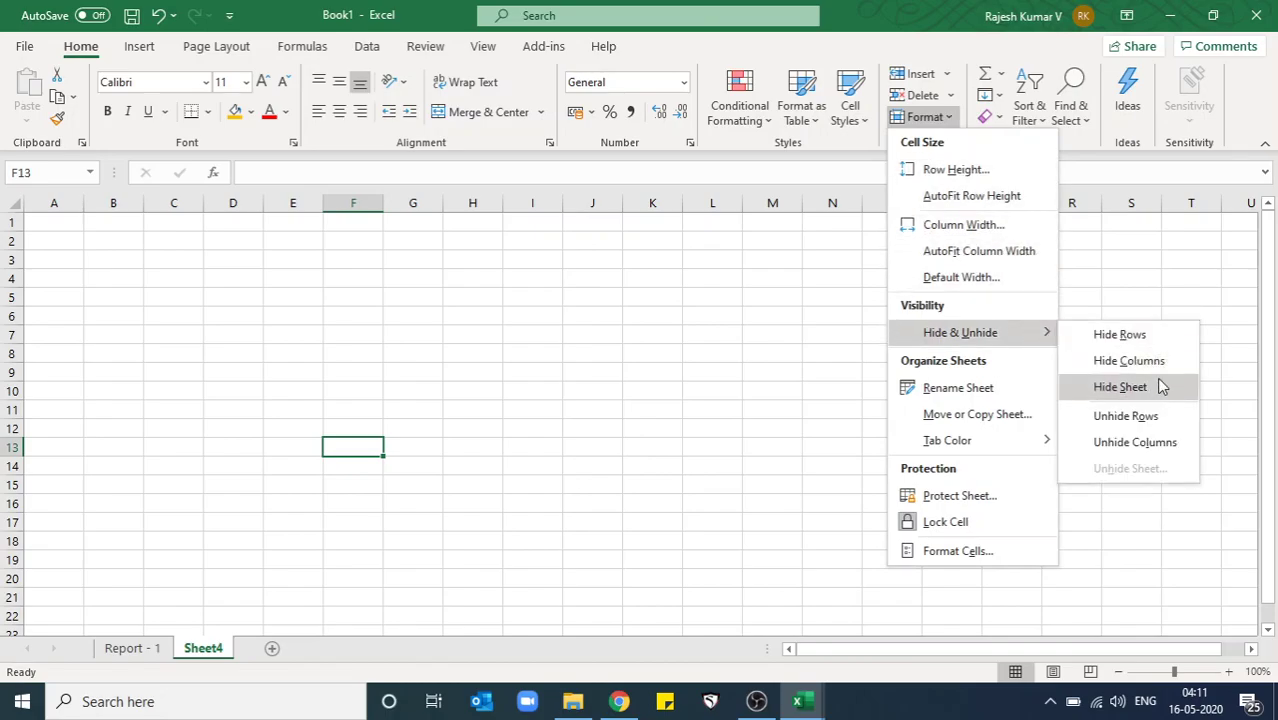
pyautogui.click(1120, 387)
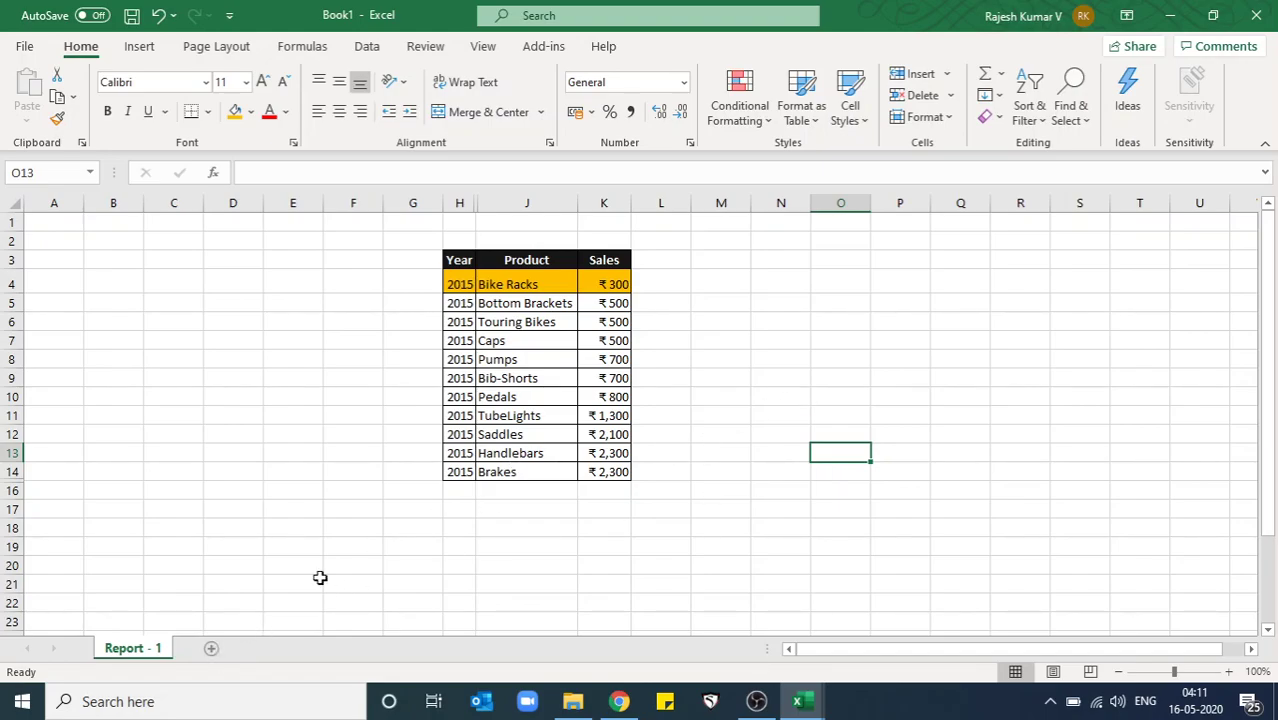
# - Try hiding Report - 1 and dismiss the one-visible-sheet warning
pyautogui.rightClick(154, 648)
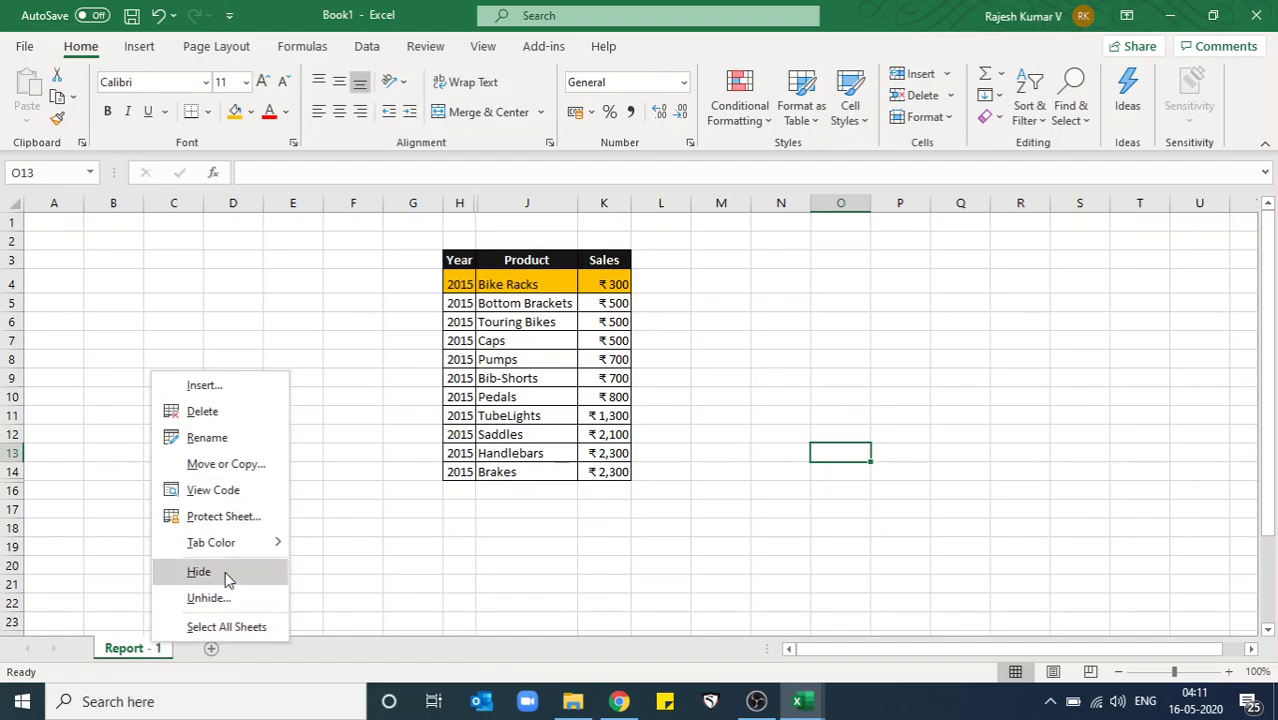
pyautogui.click(226, 575)
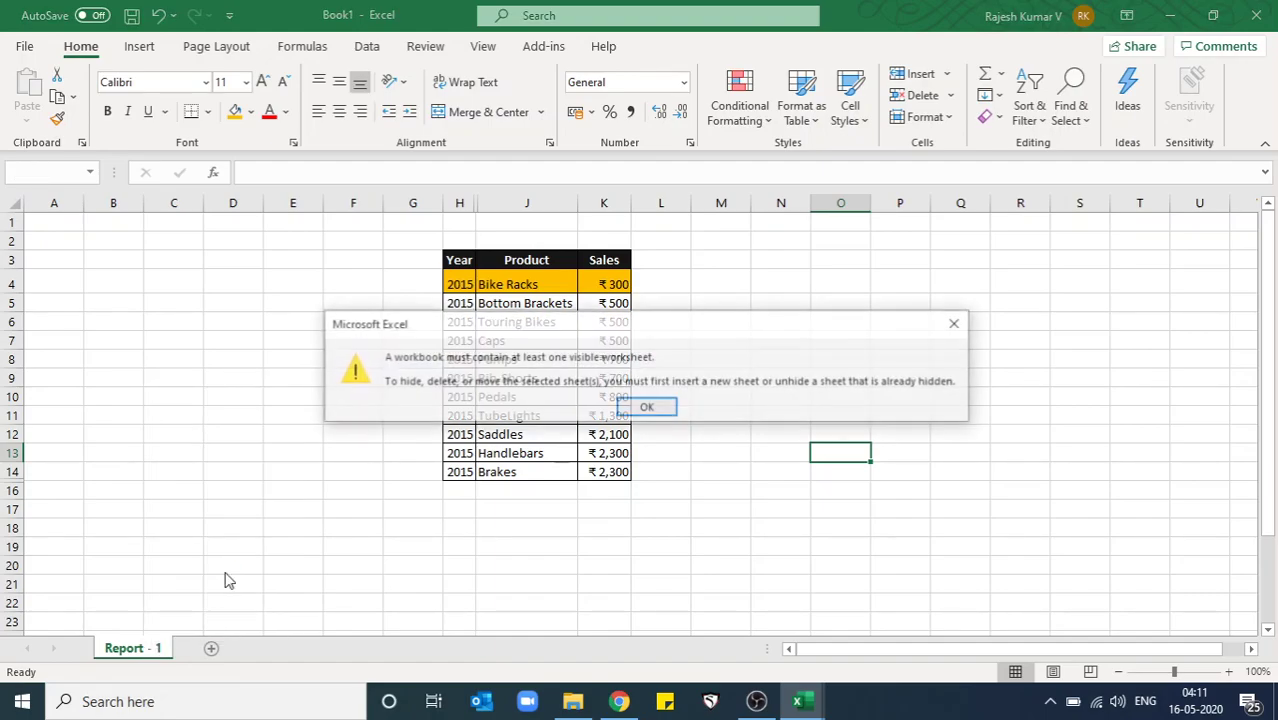
pyautogui.click(649, 408)
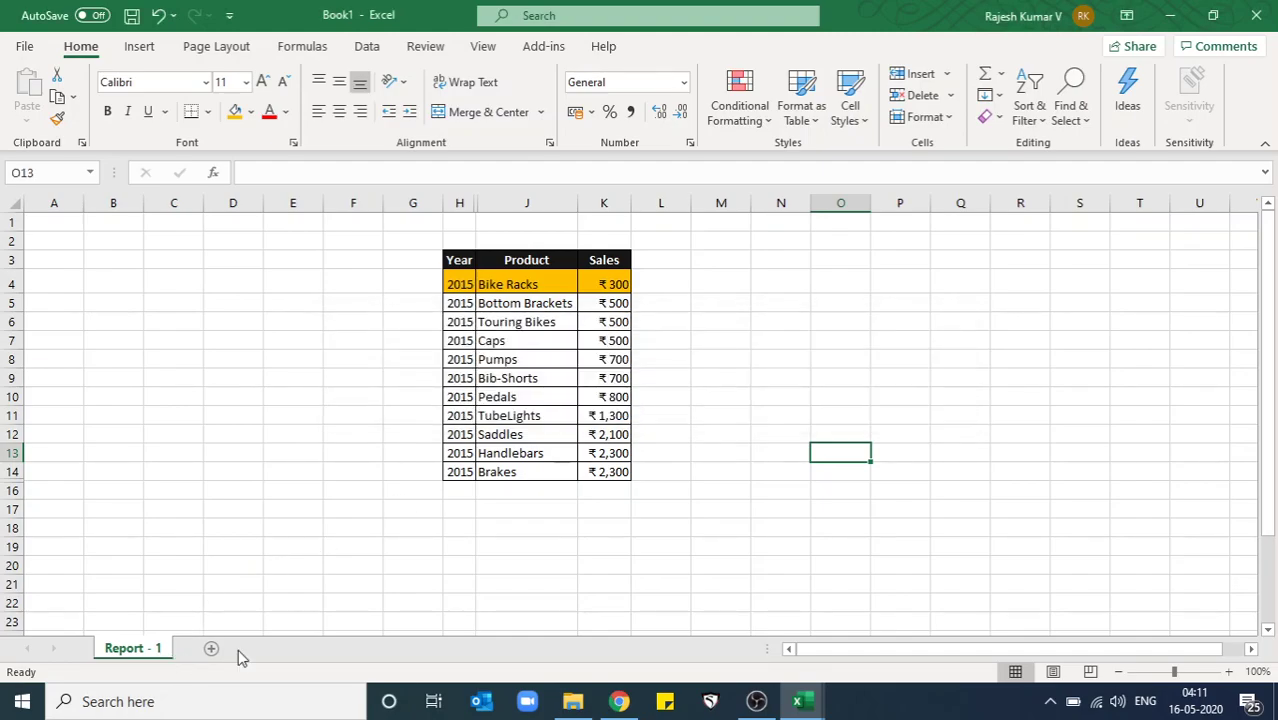
# - Add a new sheet, enter some text in A1, and hide that sheet
pyautogui.click(212, 649)
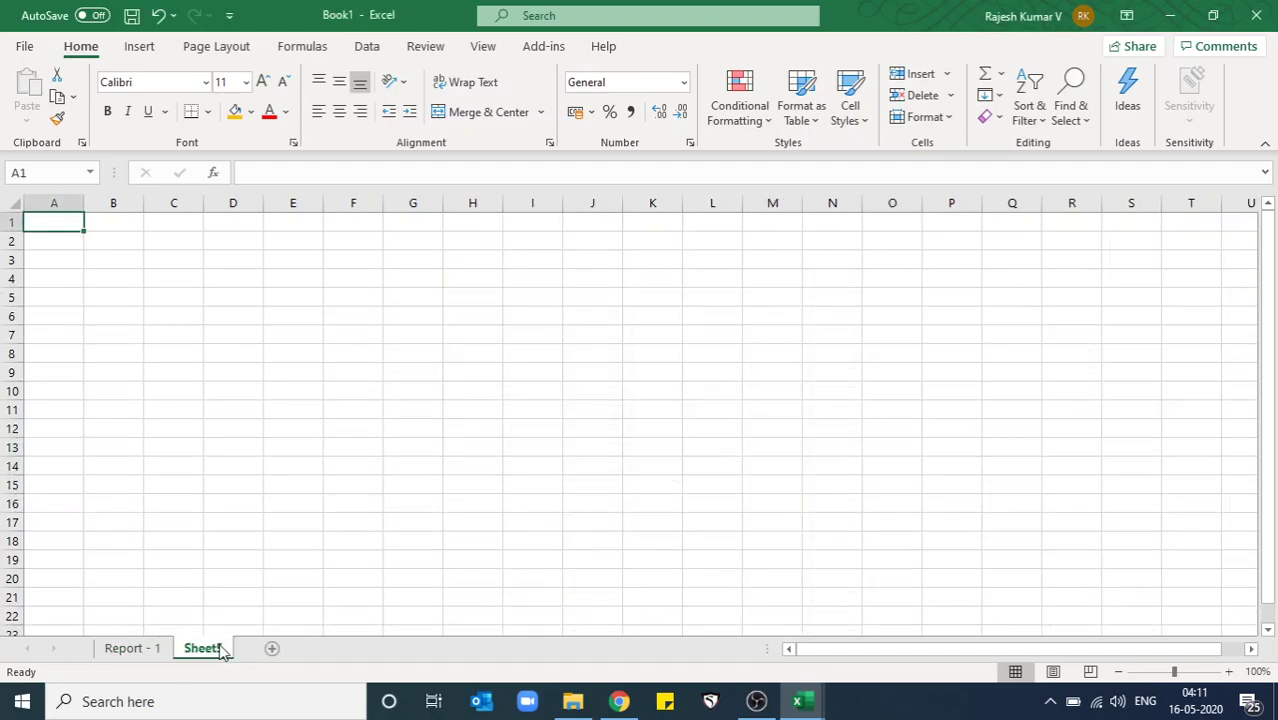
pyautogui.write('jc[AC AMC')
pyautogui.press('Return')
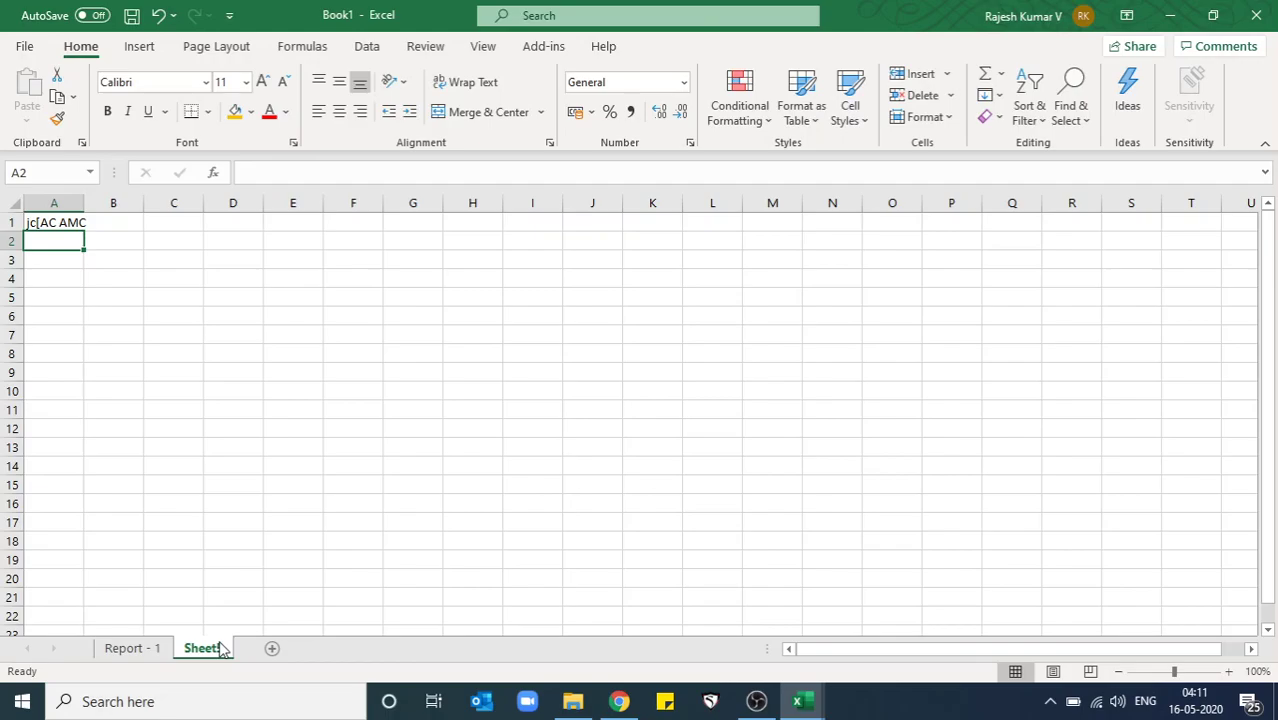
pyautogui.rightClick(222, 649)
pyautogui.click(265, 568)
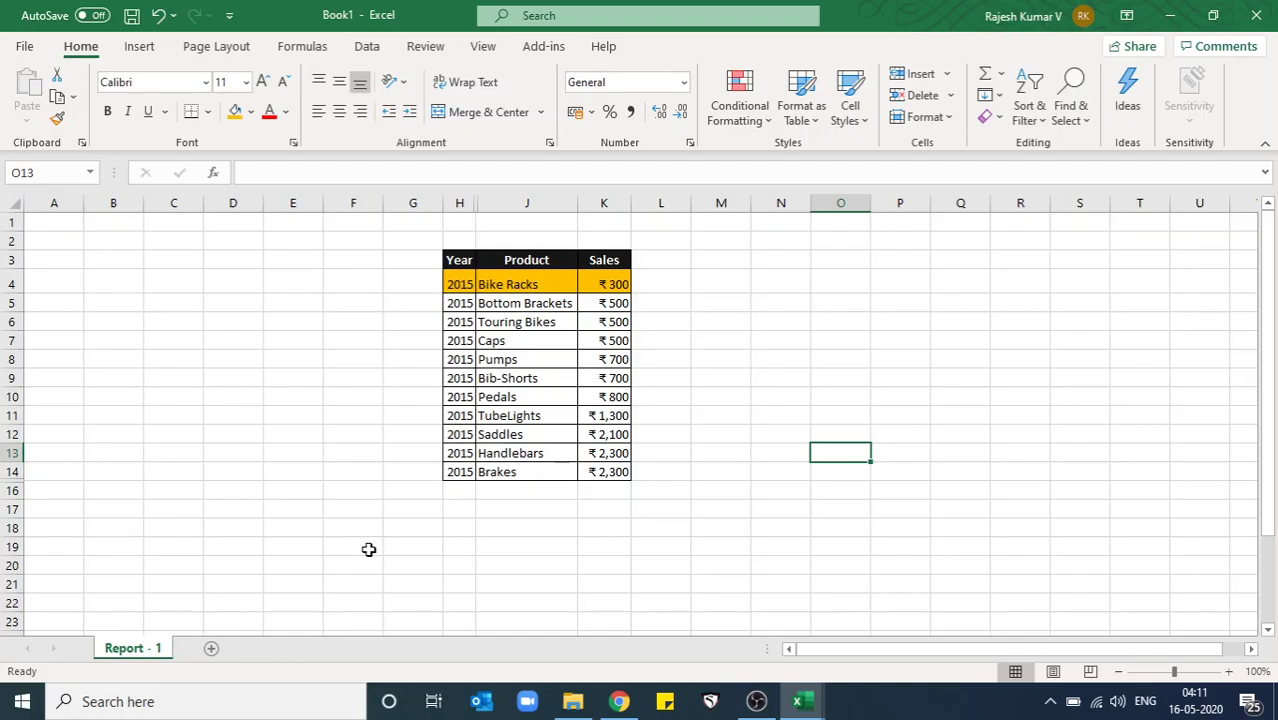
# - Unhide Sheet4 from the Unhide dialog's list of hidden sheets
pyautogui.click(764, 418)
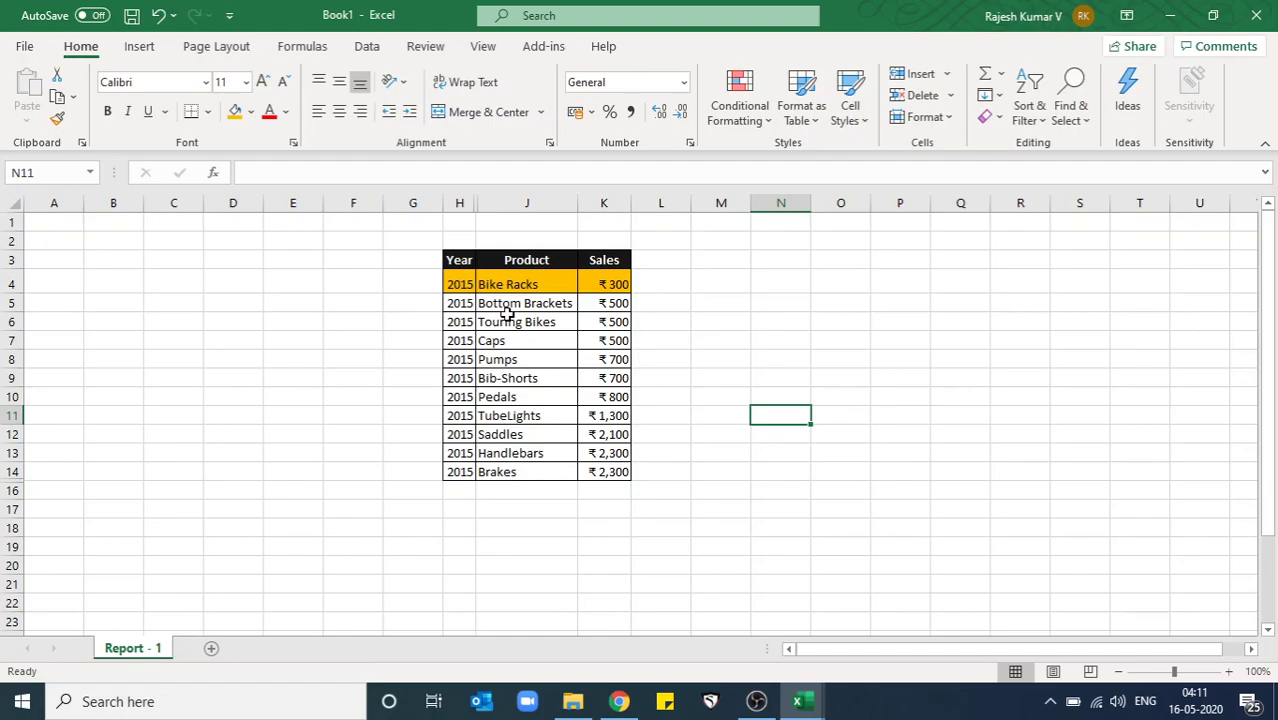
pyautogui.click(950, 118)
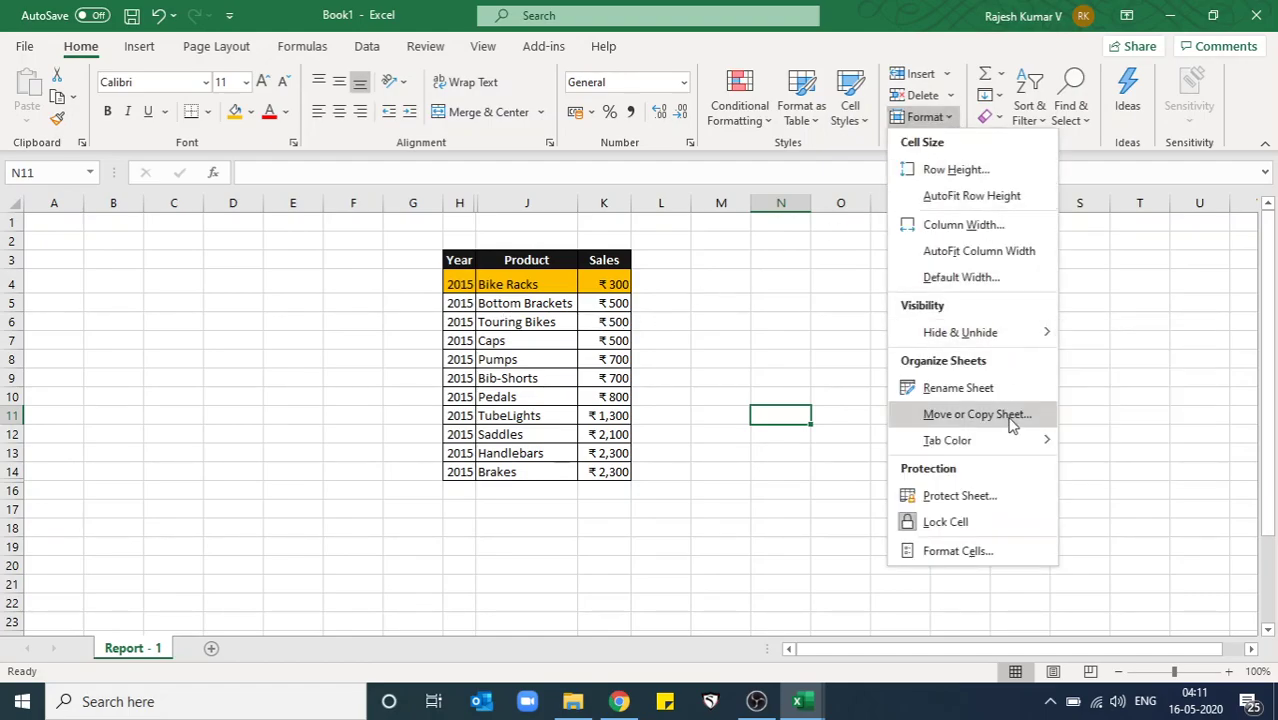
pyautogui.moveTo(1013, 340)
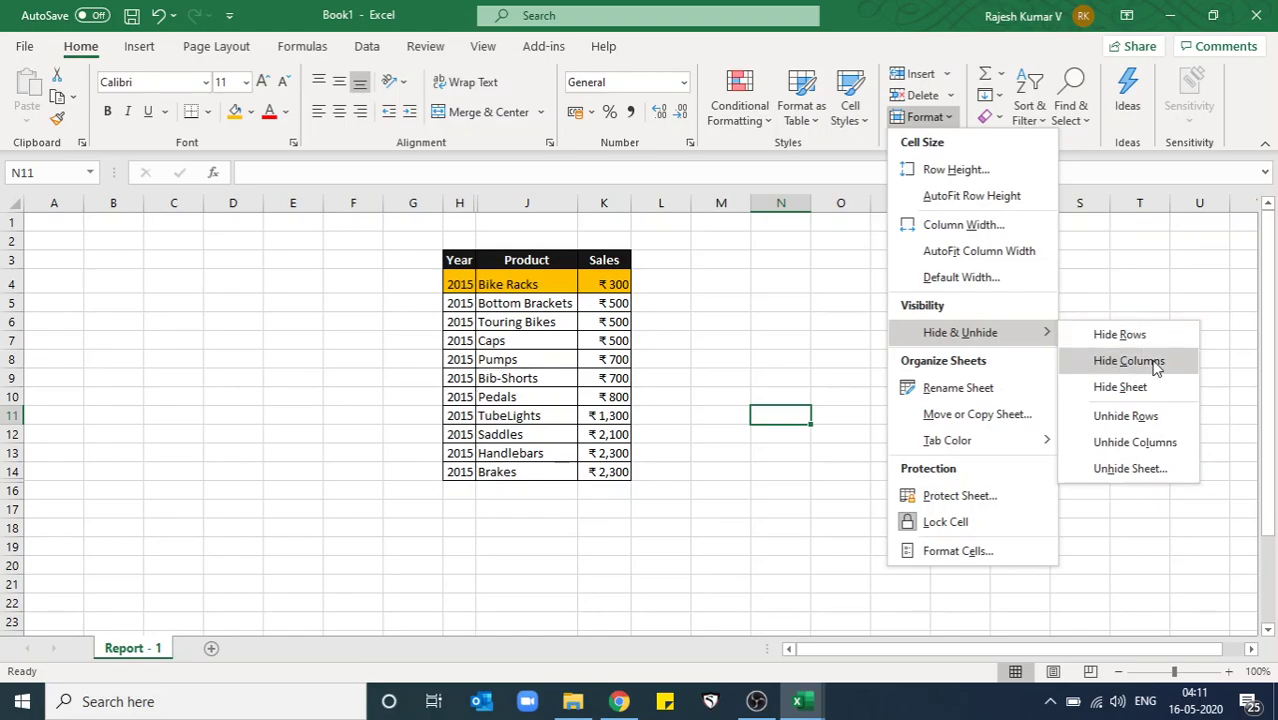
pyautogui.click(1170, 469)
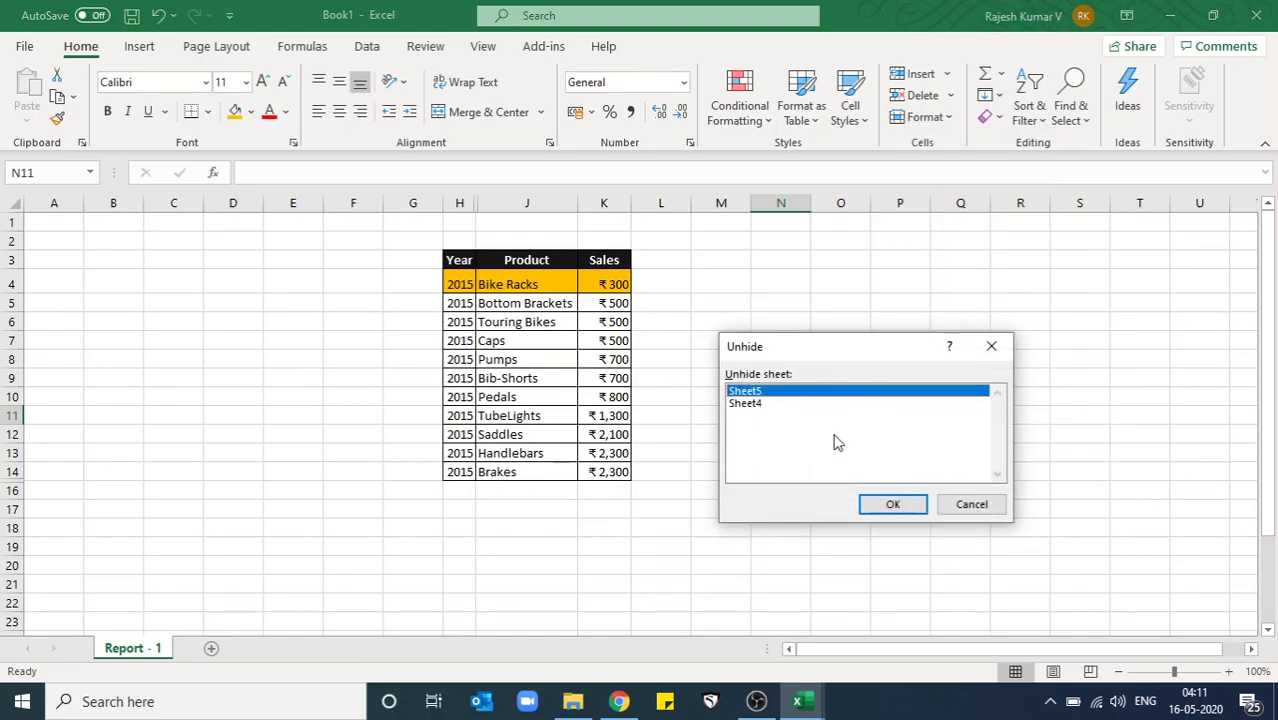
pyautogui.click(763, 406)
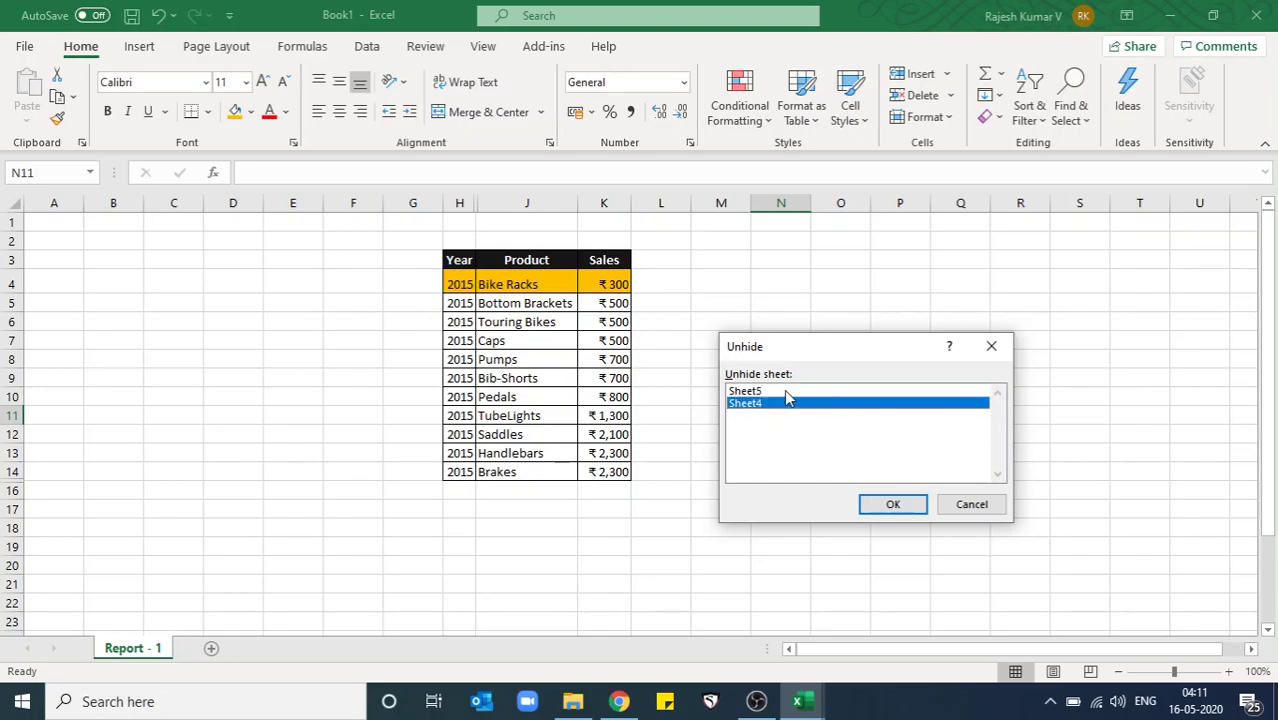
pyautogui.click(894, 505)
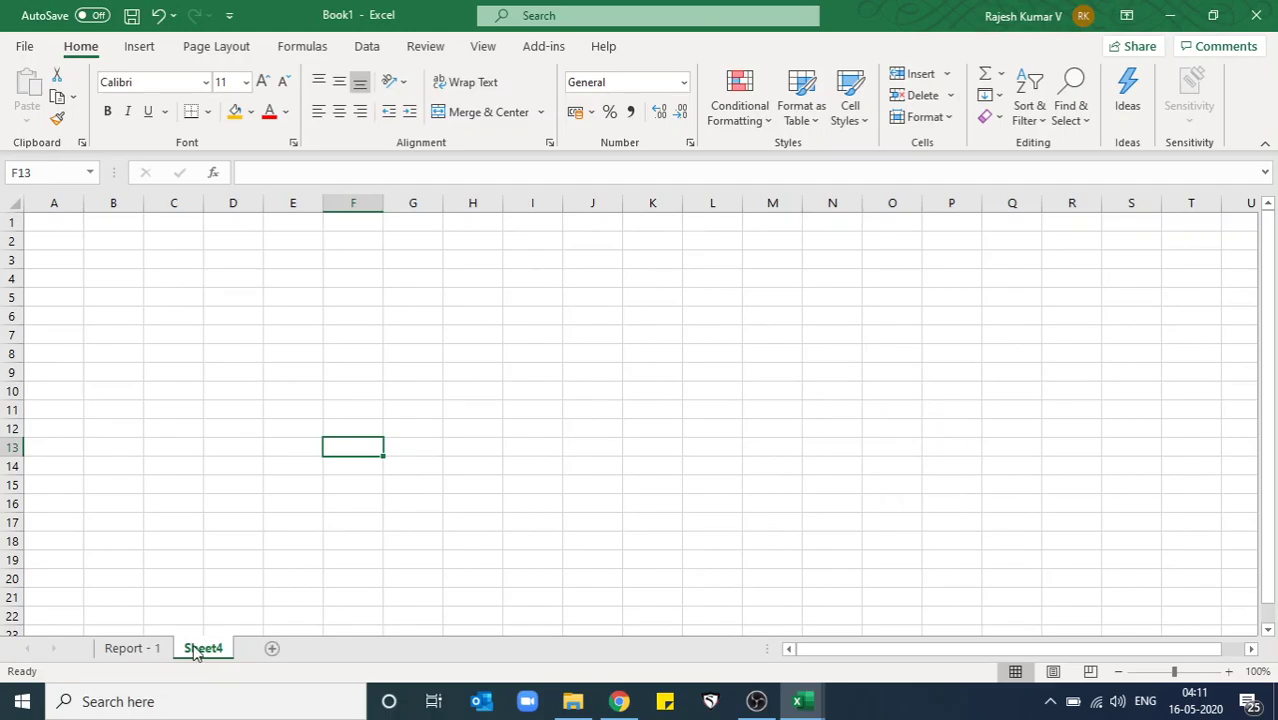
# - Return to Report - 1 and close the Format options without changes
pyautogui.doubleClick(197, 650)
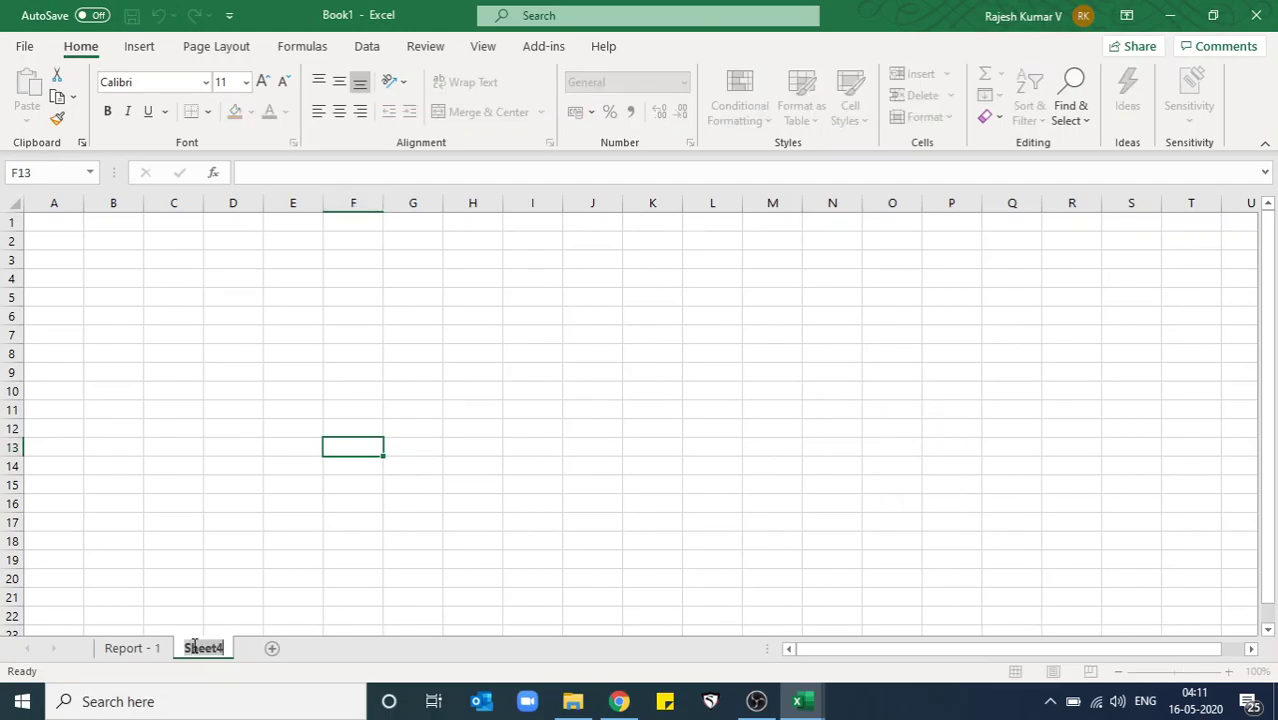
pyautogui.click(138, 656)
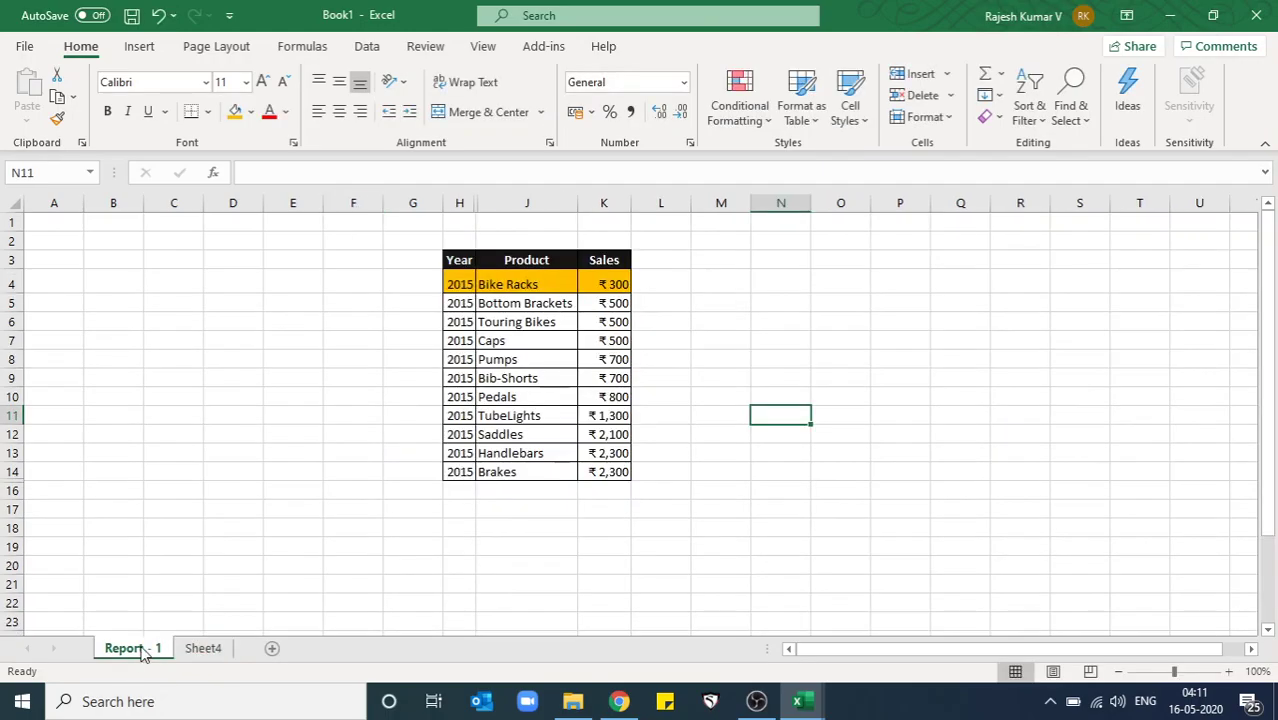
pyautogui.click(955, 120)
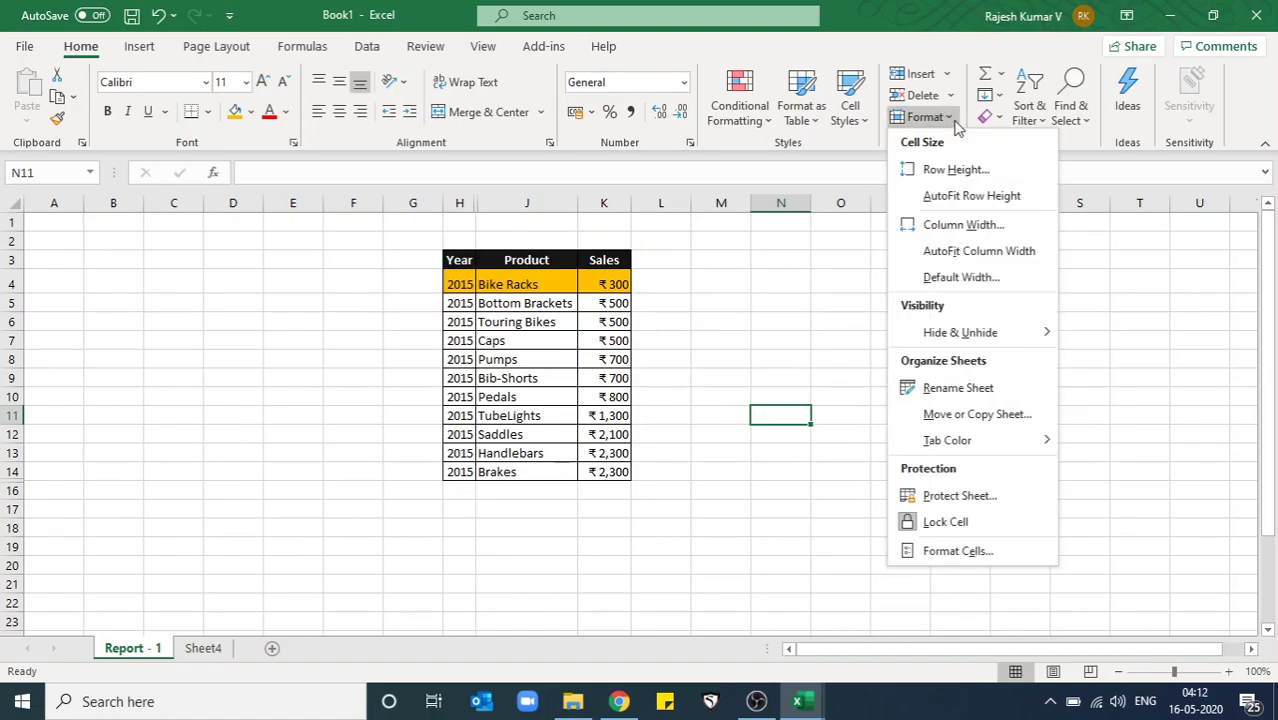
pyautogui.moveTo(1056, 340)
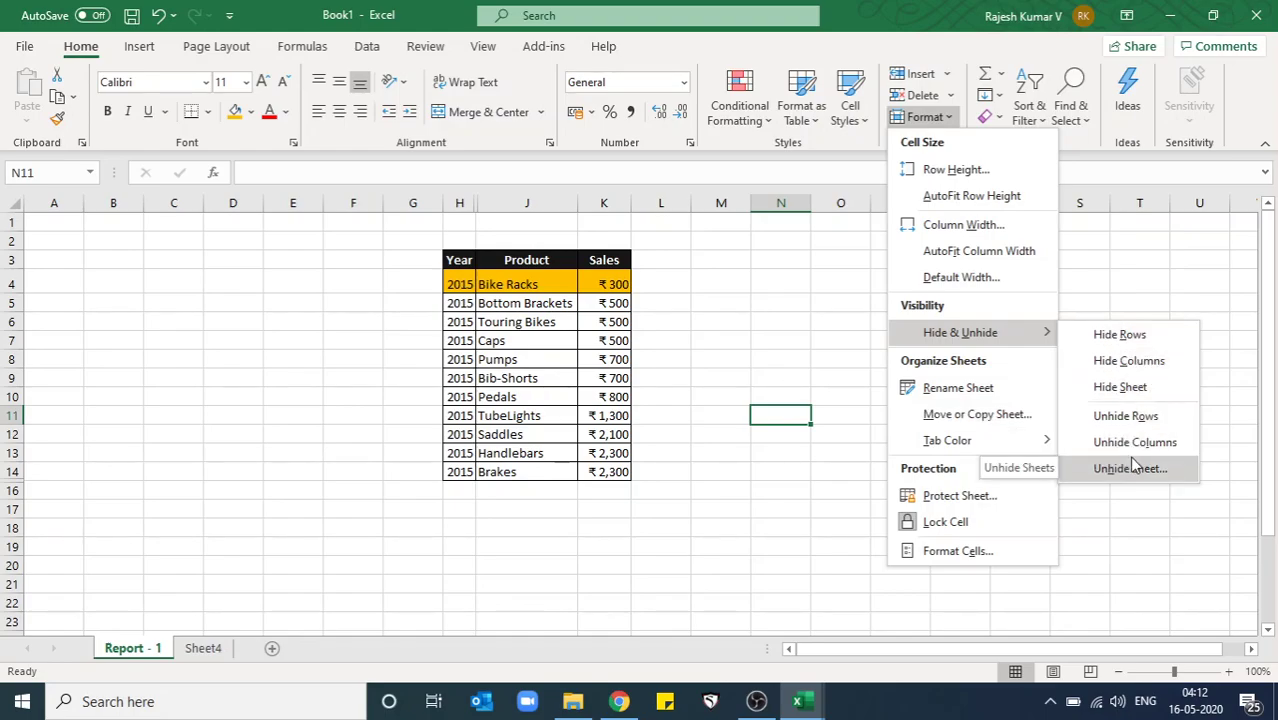
pyautogui.click(643, 522)
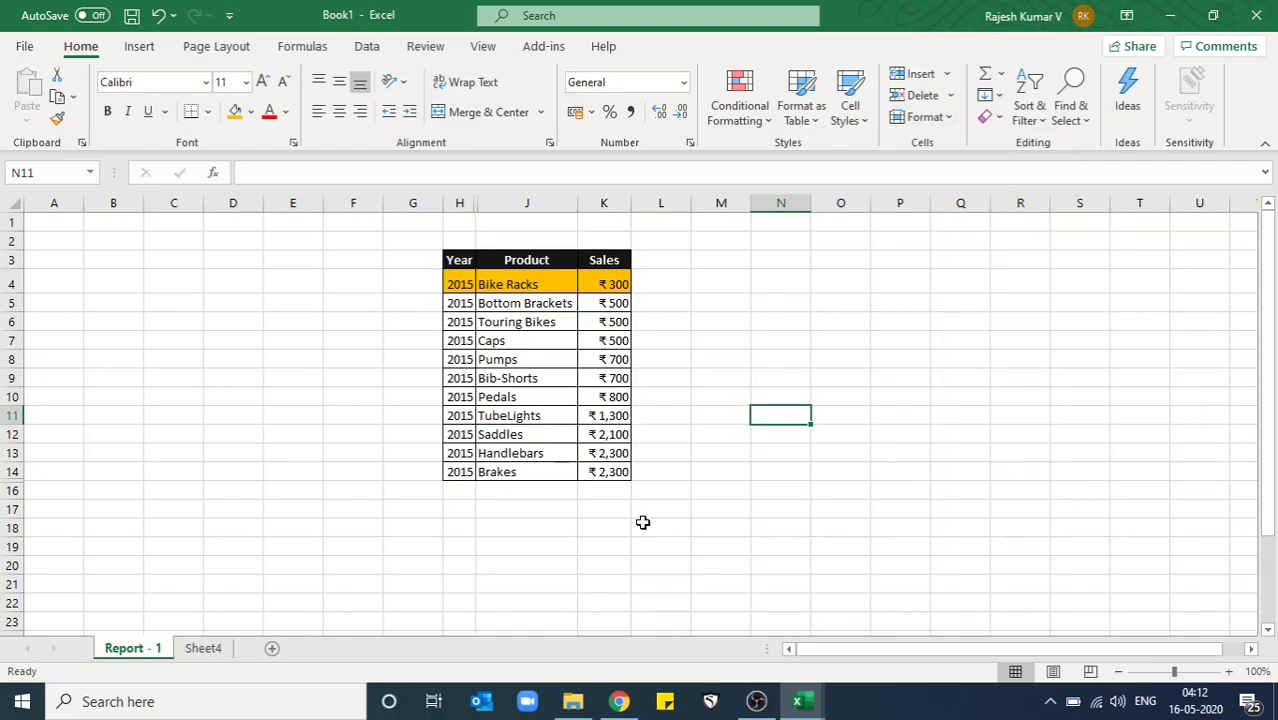
# - Rename Sheet4 to 'Report 2'
pyautogui.click(171, 648)
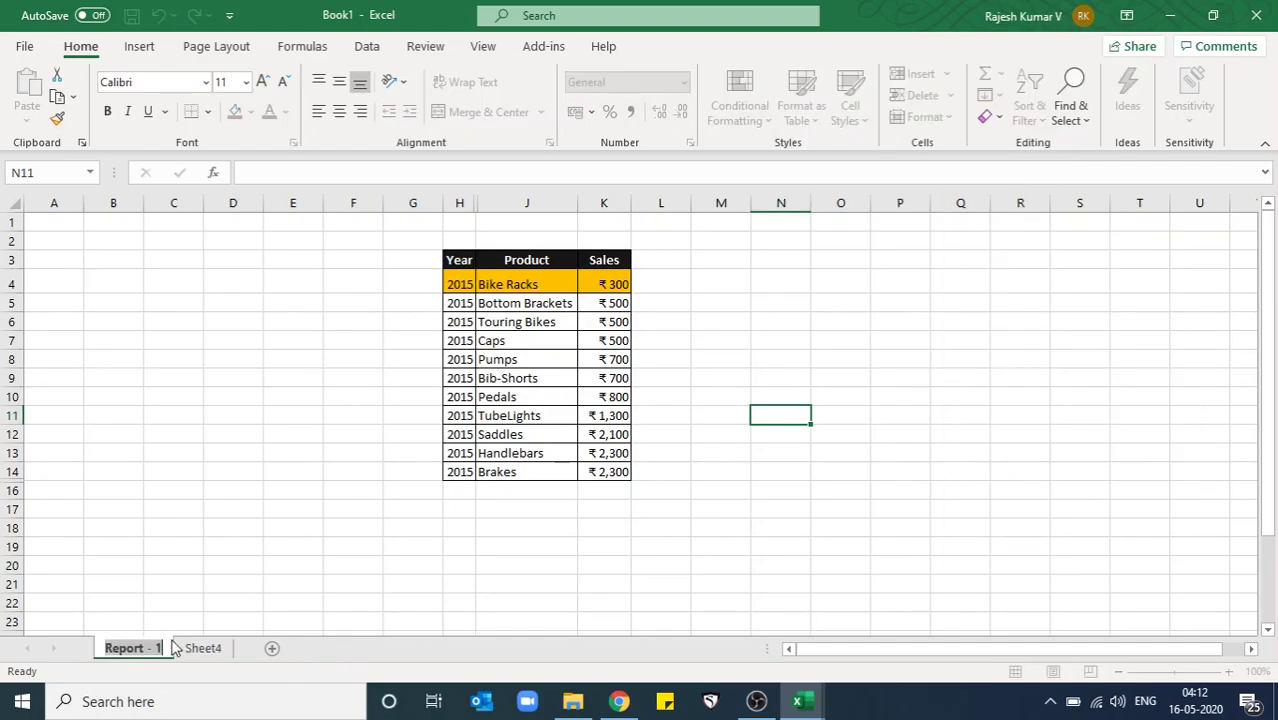
pyautogui.doubleClick(202, 648)
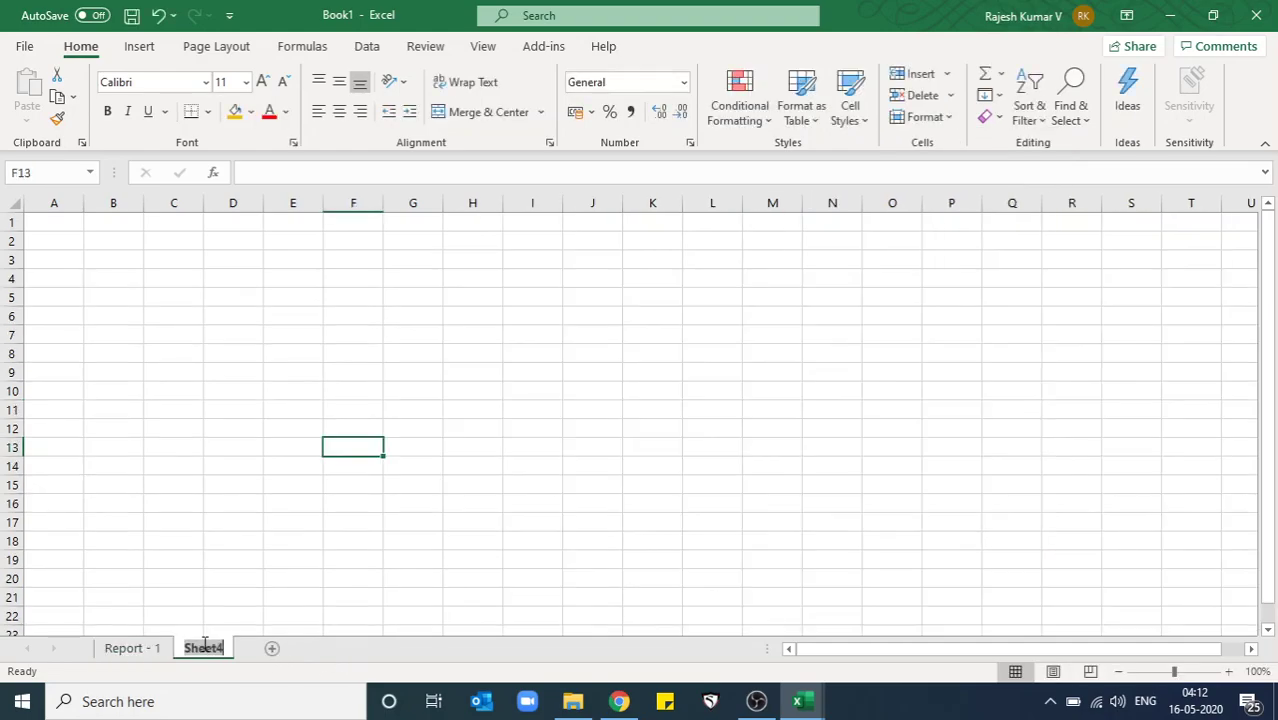
pyautogui.write('rEPORT')
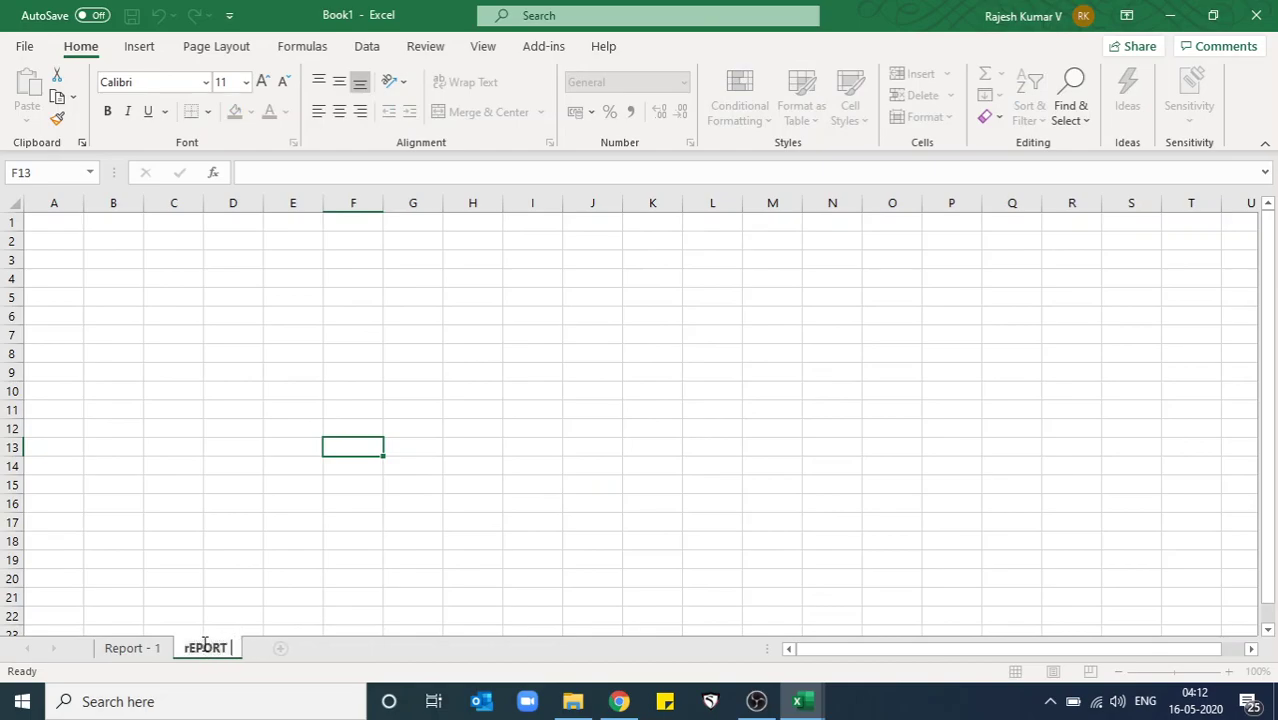
pyautogui.press('BackSpace')
pyautogui.press('BackSpace')
pyautogui.press('BackSpace')
pyautogui.write('Rep')
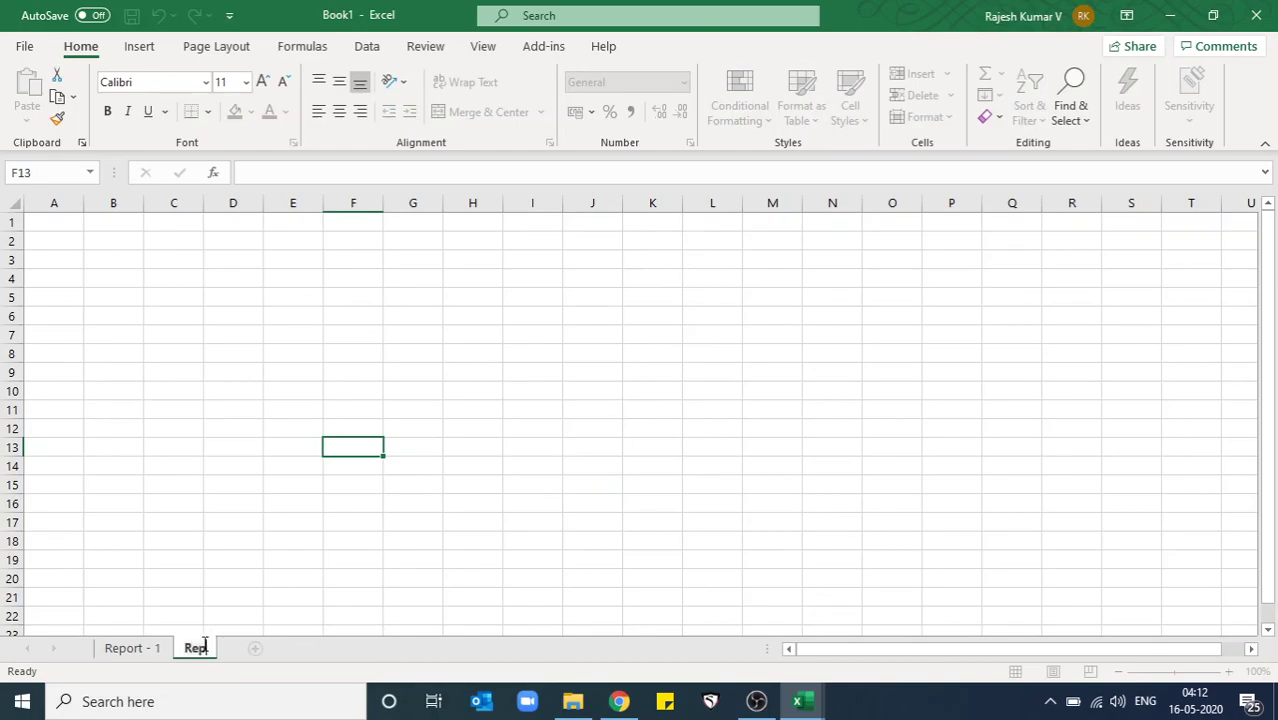
pyautogui.write('ort 2')
pyautogui.press('Return')
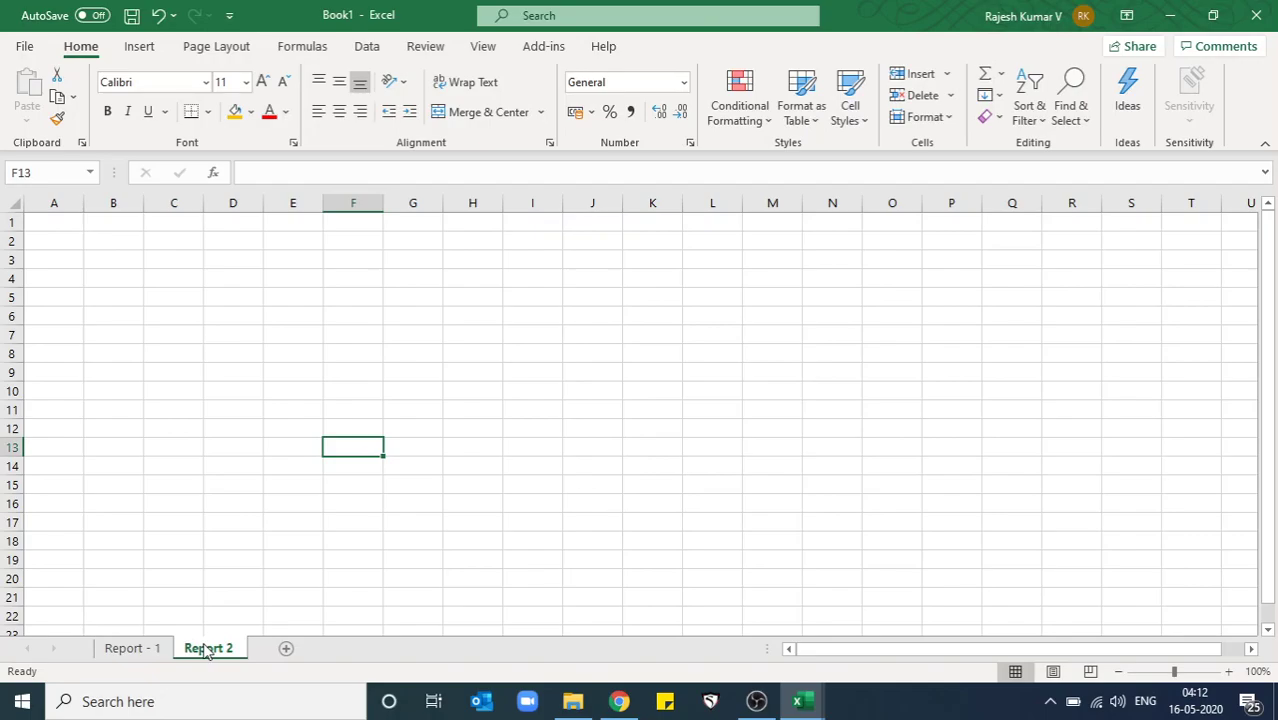
pyautogui.doubleClick(207, 648)
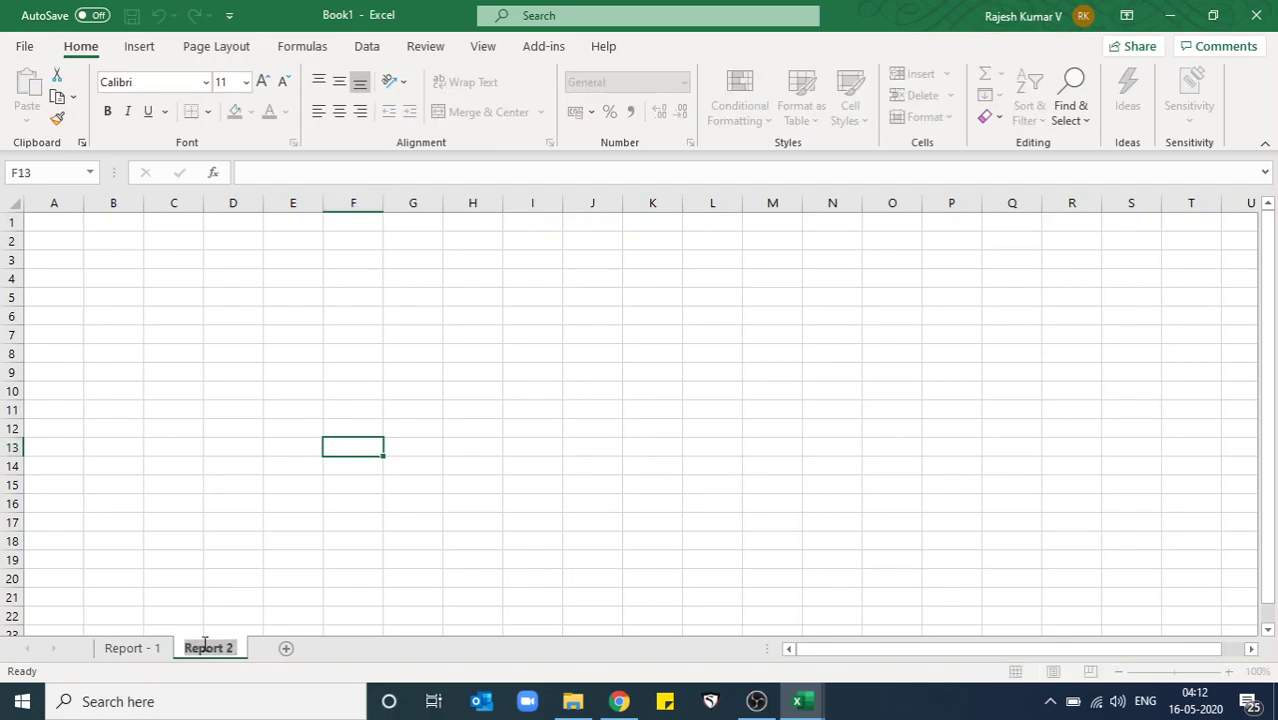
# - Give the Report - 1 tab a red tab colour
pyautogui.rightClick(155, 649)
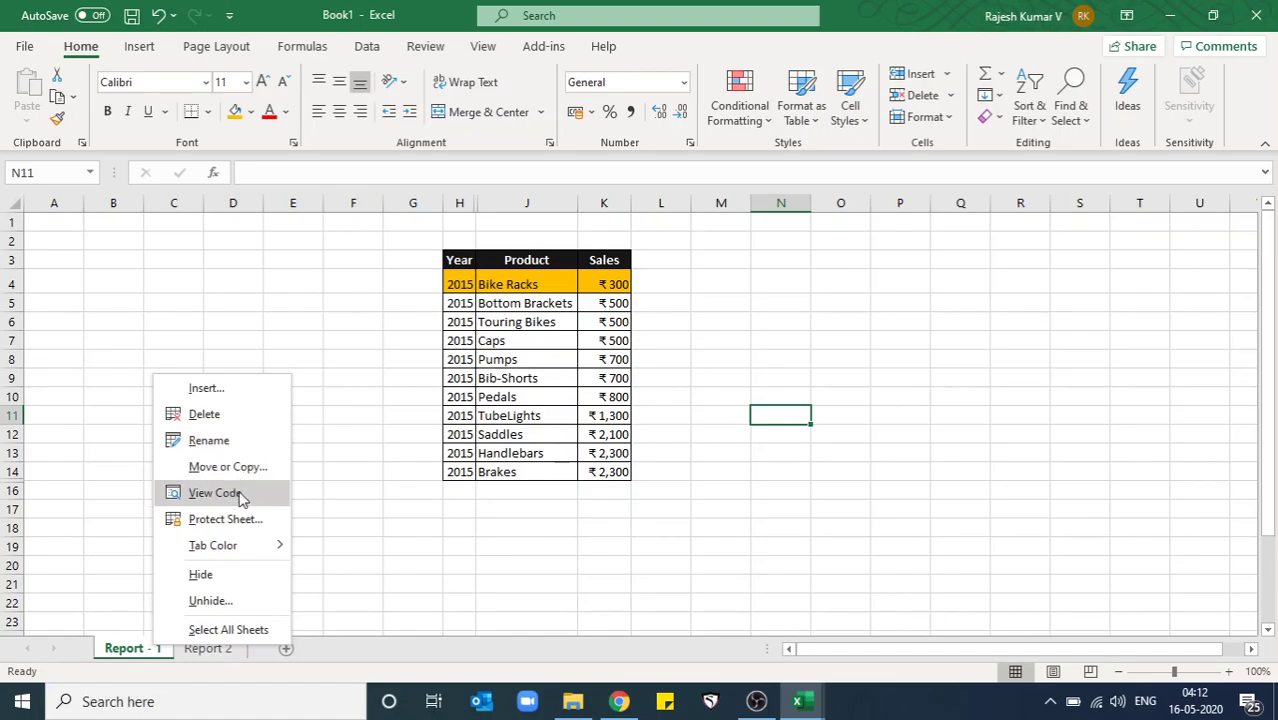
pyautogui.moveTo(250, 550)
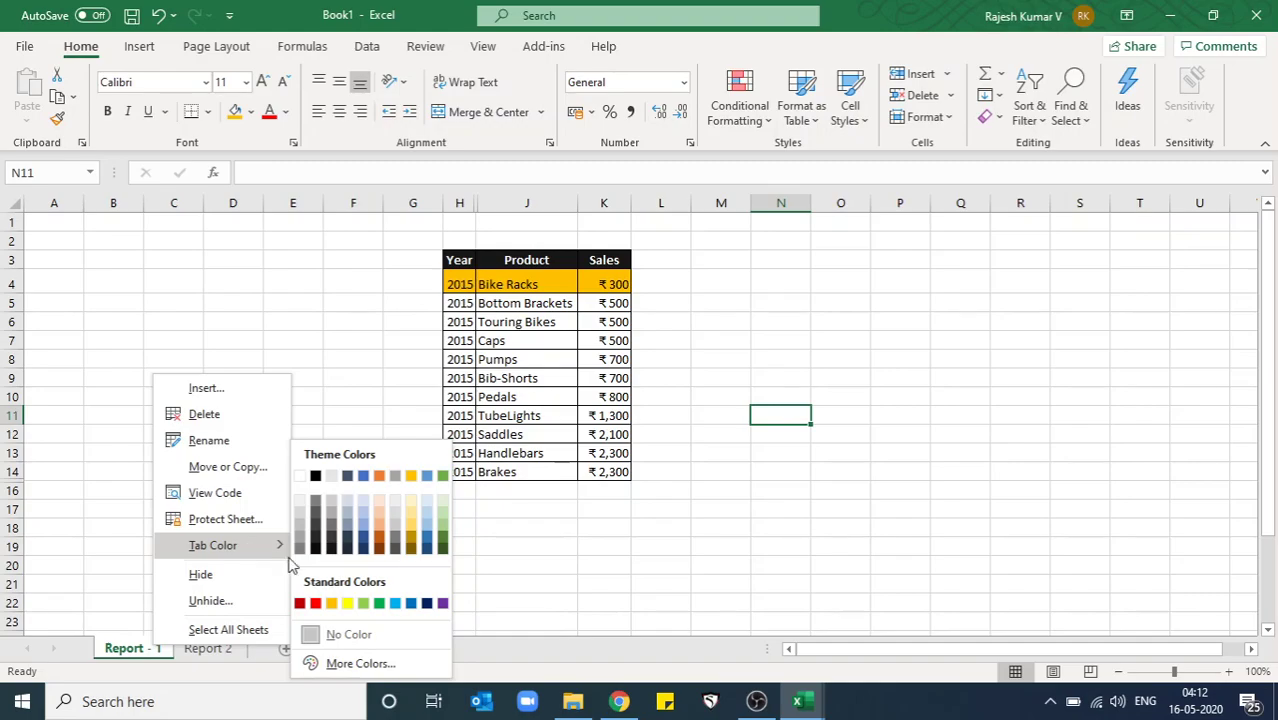
pyautogui.click(315, 603)
# - Give the Report 2 tab a green tab colour, then return to Report - 1
pyautogui.click(230, 649)
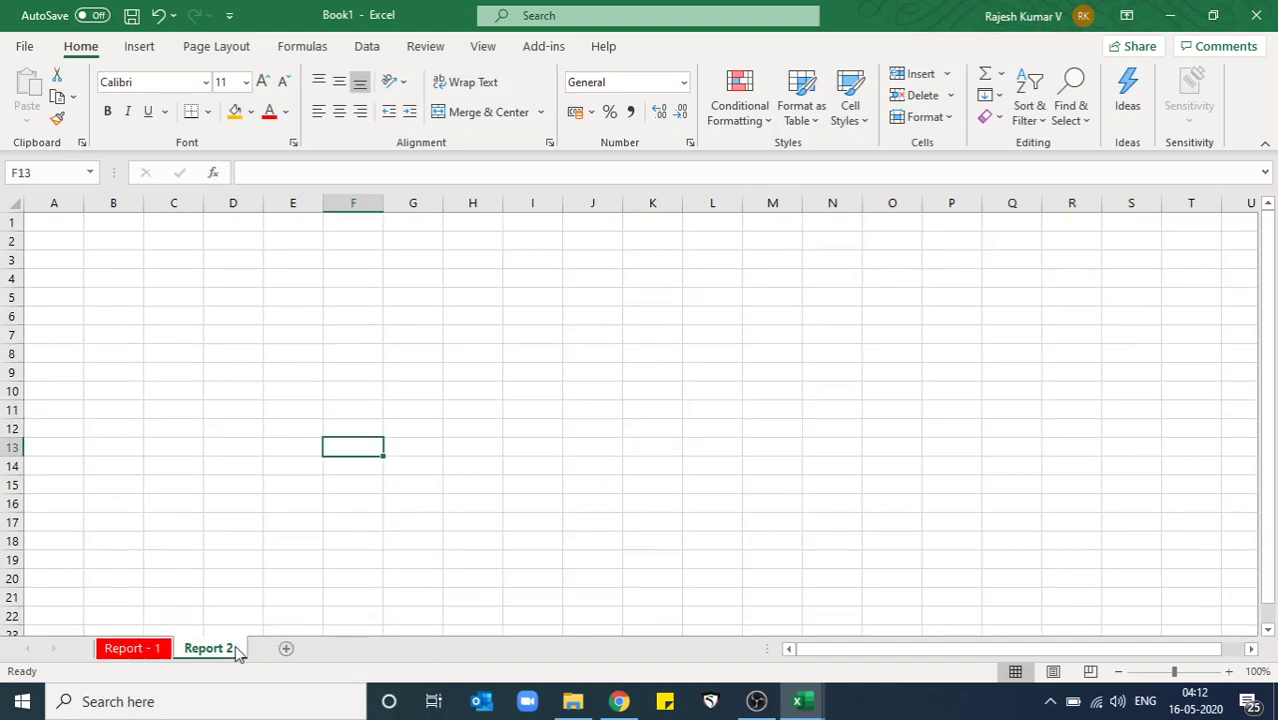
pyautogui.rightClick(234, 650)
pyautogui.moveTo(360, 547)
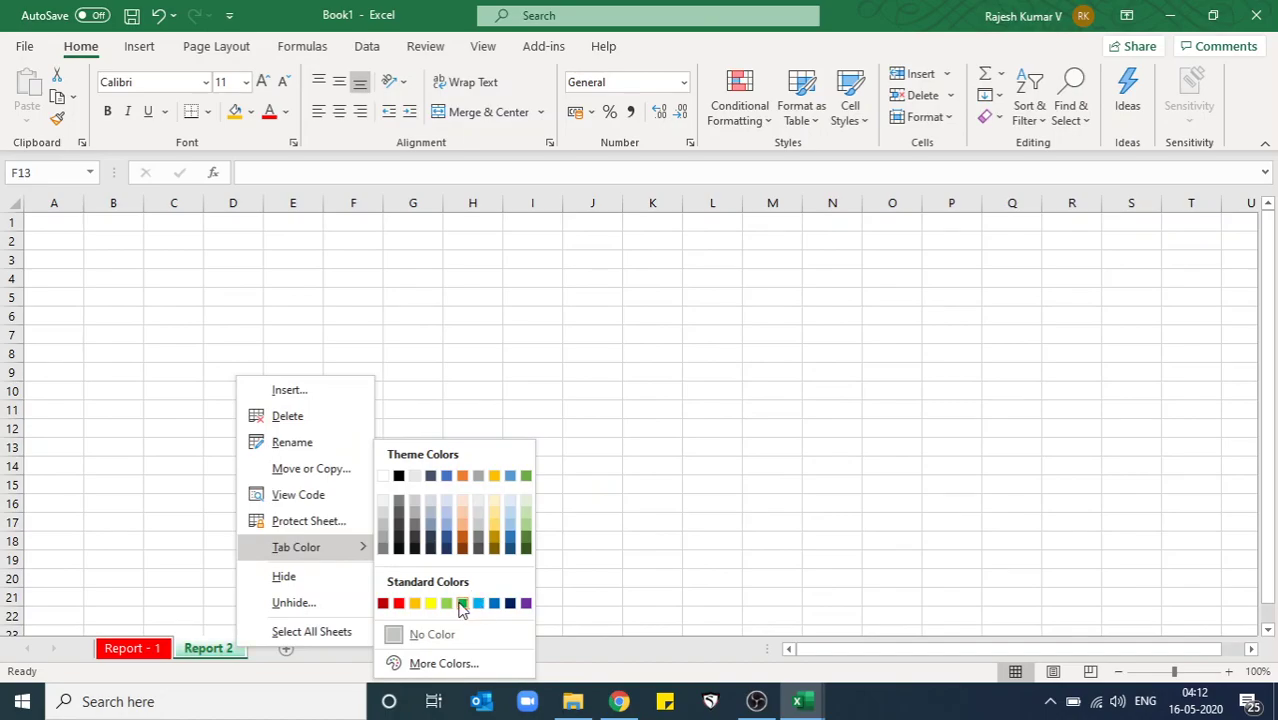
pyautogui.click(462, 604)
pyautogui.click(152, 652)
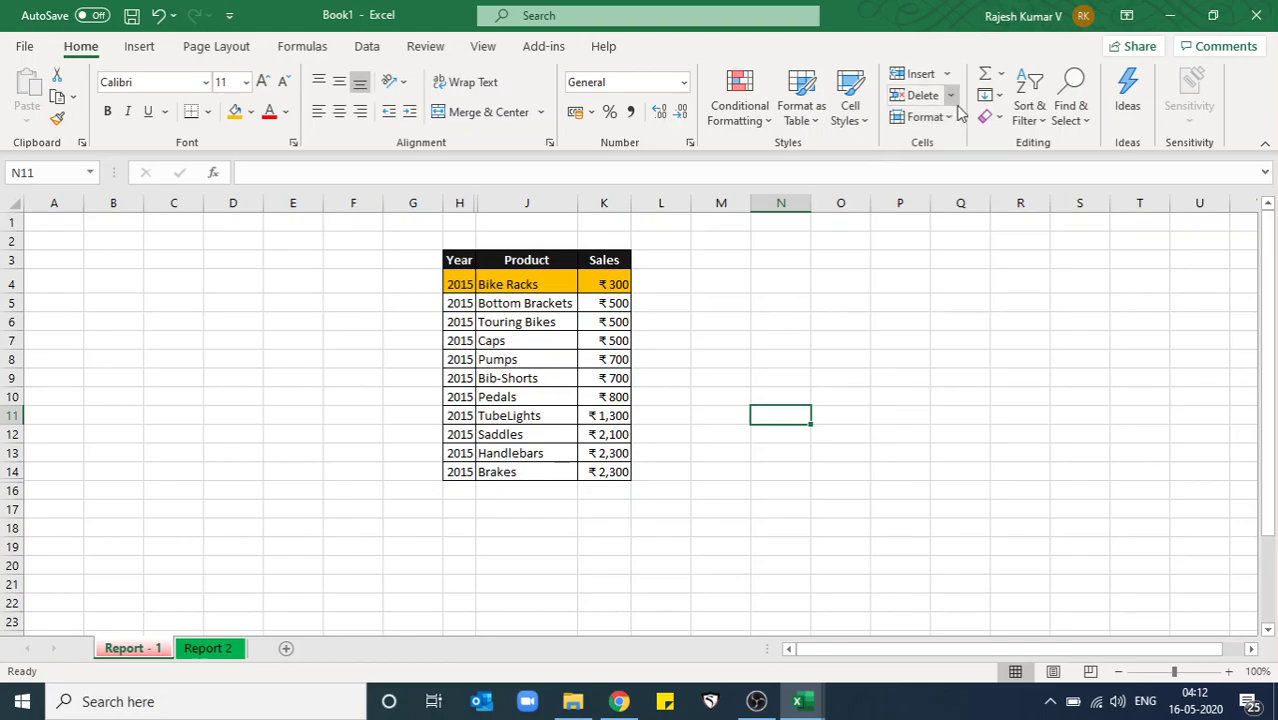
pyautogui.click(925, 117)
pyautogui.moveTo(960, 332)
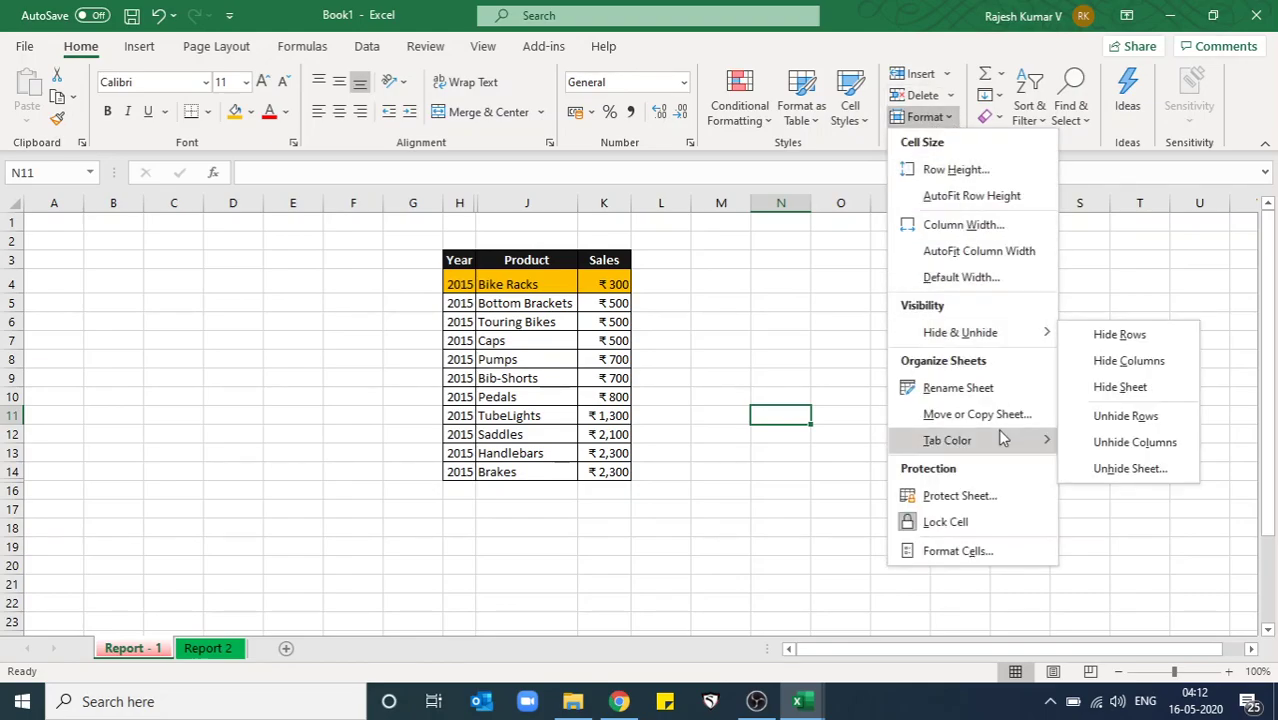
pyautogui.moveTo(999, 432)
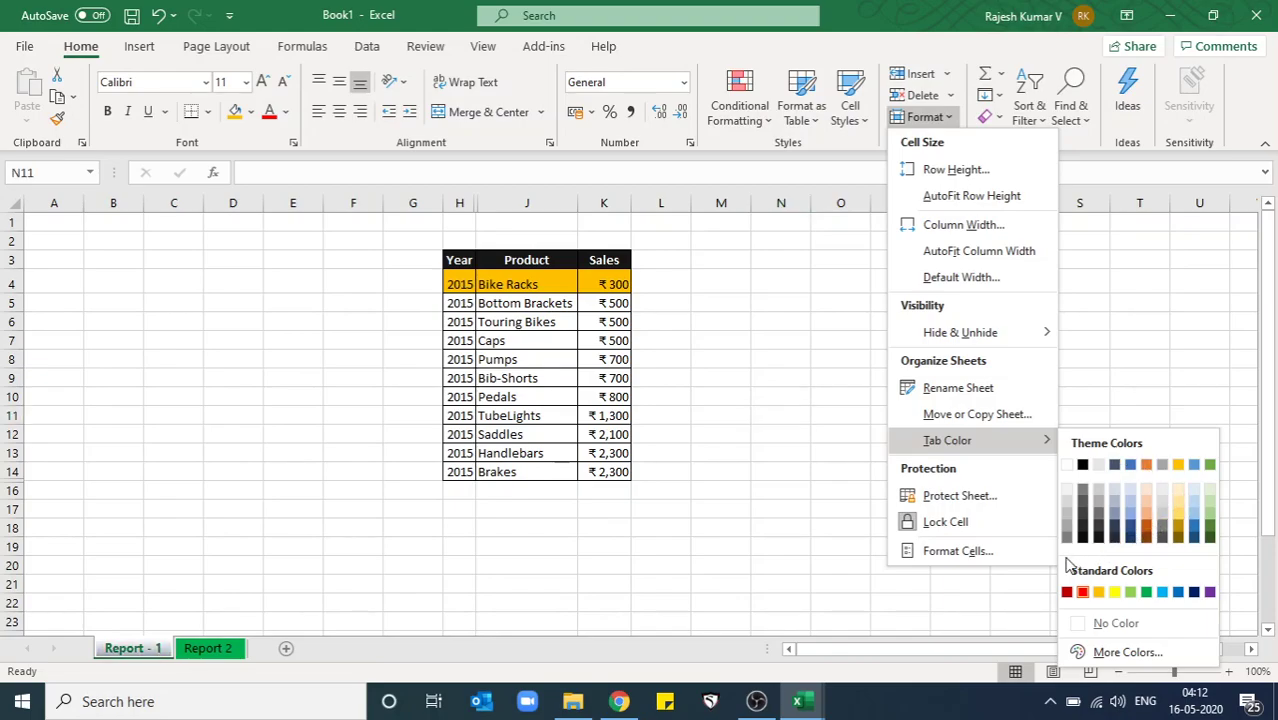
pyautogui.click(1113, 653)
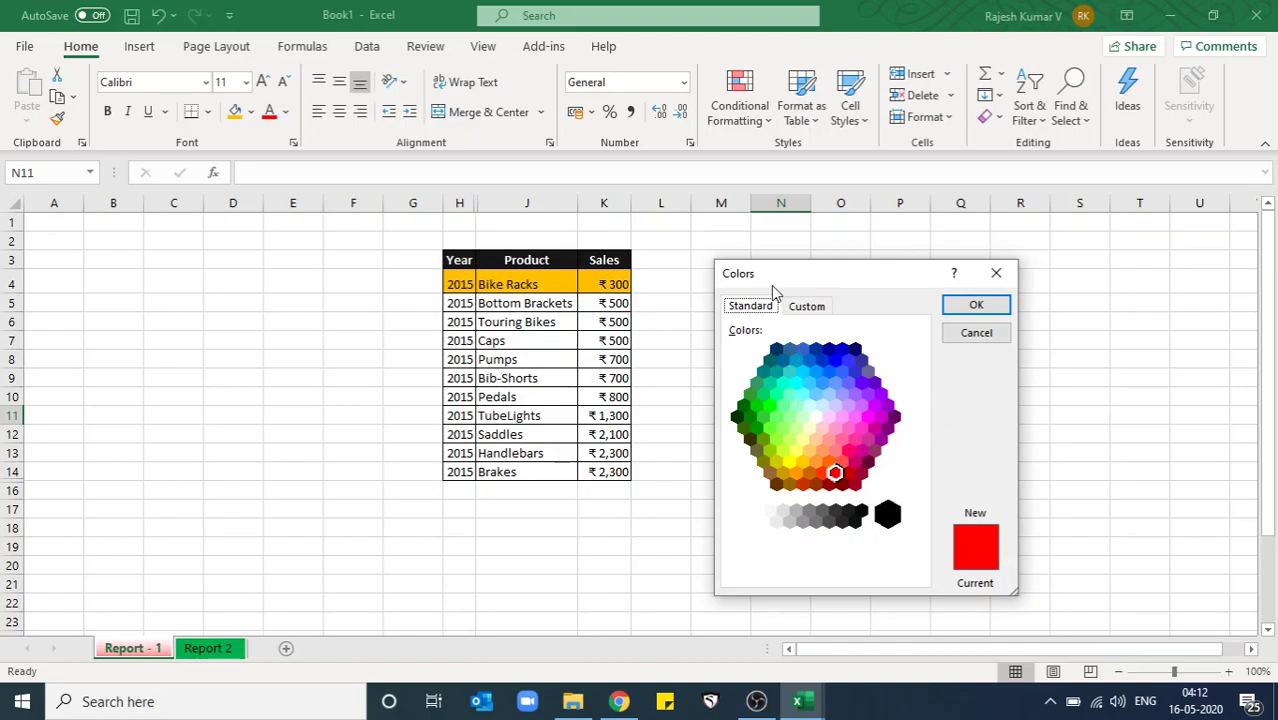
pyautogui.click(811, 308)
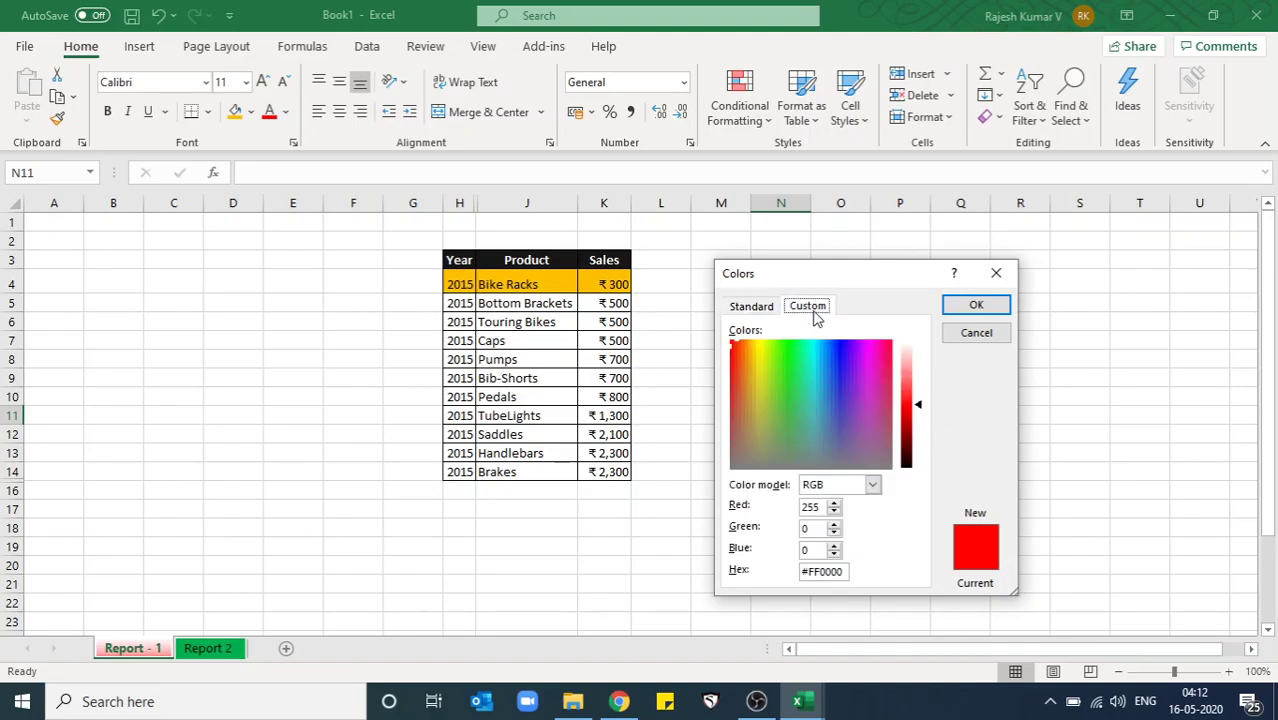
pyautogui.click(977, 304)
pyautogui.click(210, 651)
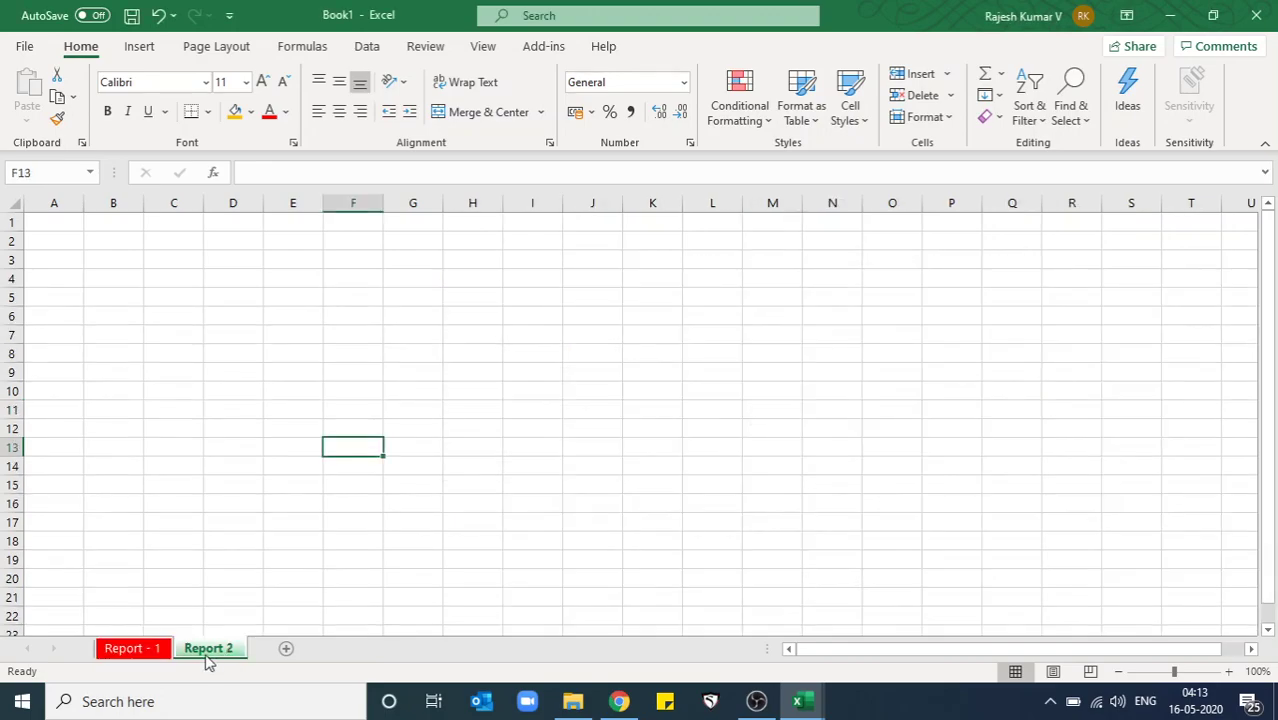
pyautogui.click(135, 651)
pyautogui.click(338, 541)
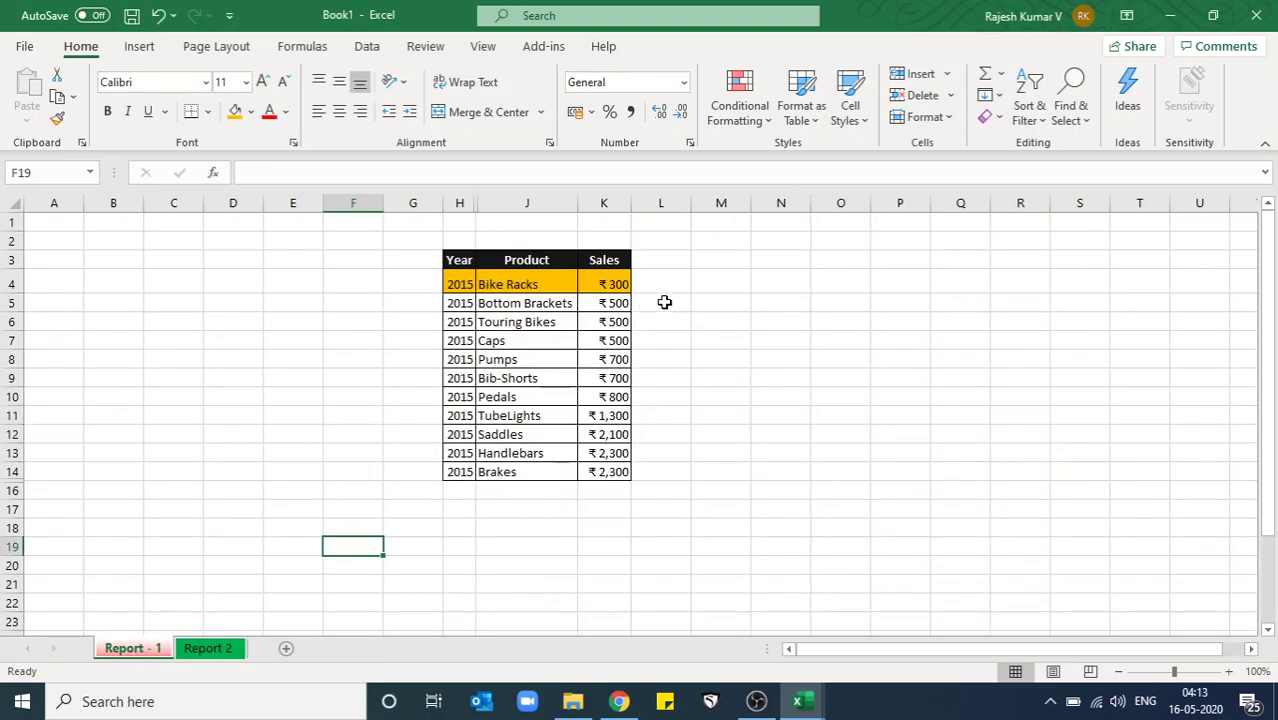
# - Open the Format dropdown in the Home tab's Cells group for the Report - 1 sheet
pyautogui.click(955, 118)
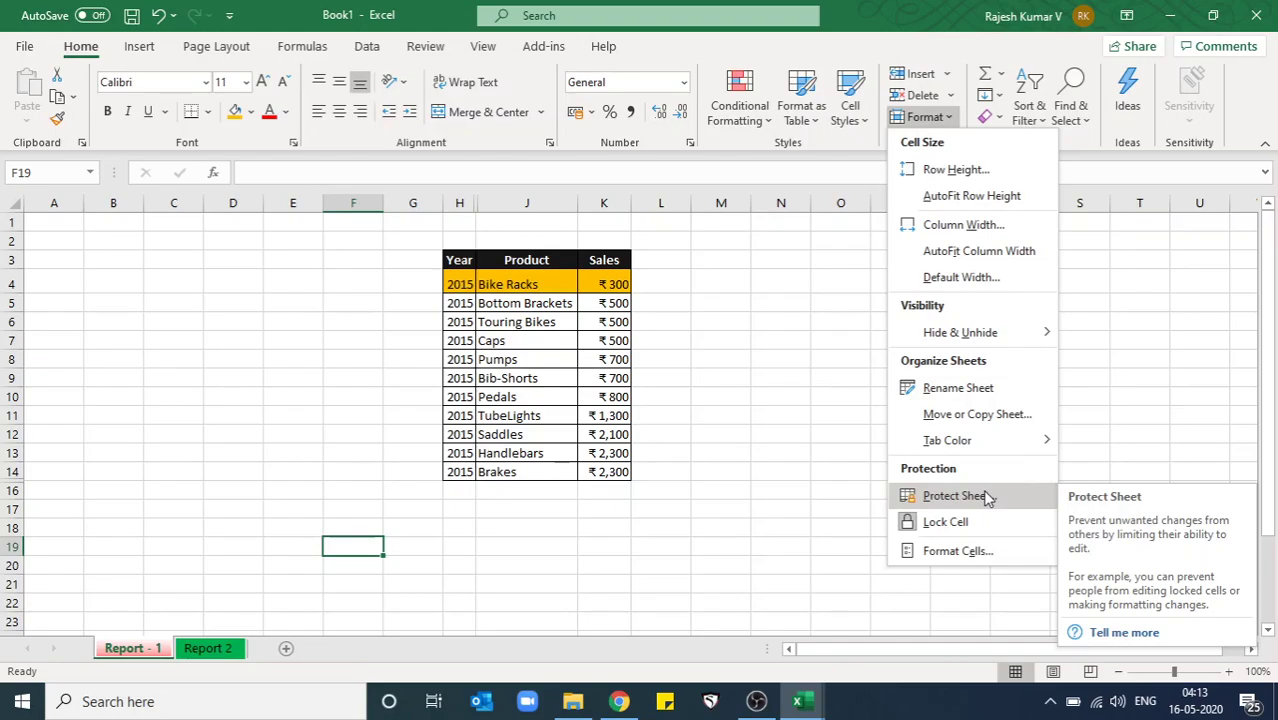
# - Protect Report - 1 with a confirmed sheet password, then select cell O11 on the locked sheet
pyautogui.click(987, 497)
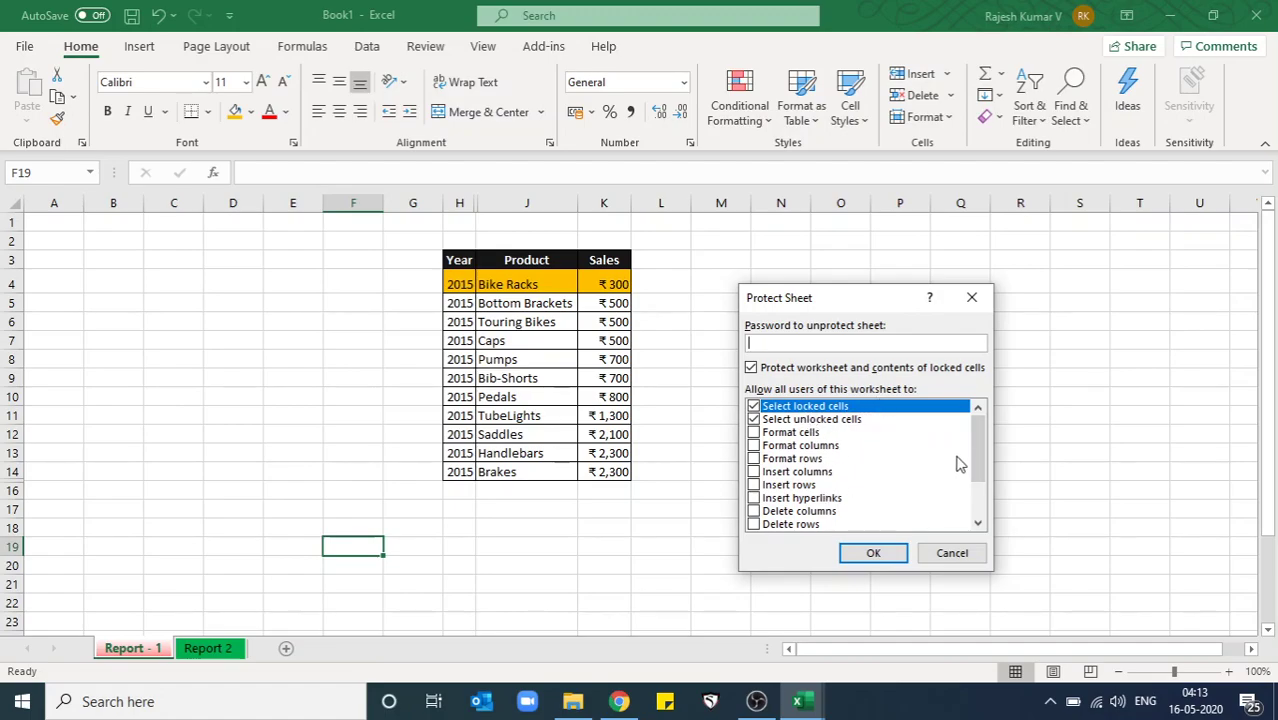
pyautogui.moveTo(978, 470)
pyautogui.mouseDown()
pyautogui.moveTo(985, 520)
pyautogui.moveTo(990, 368)
pyautogui.mouseUp()
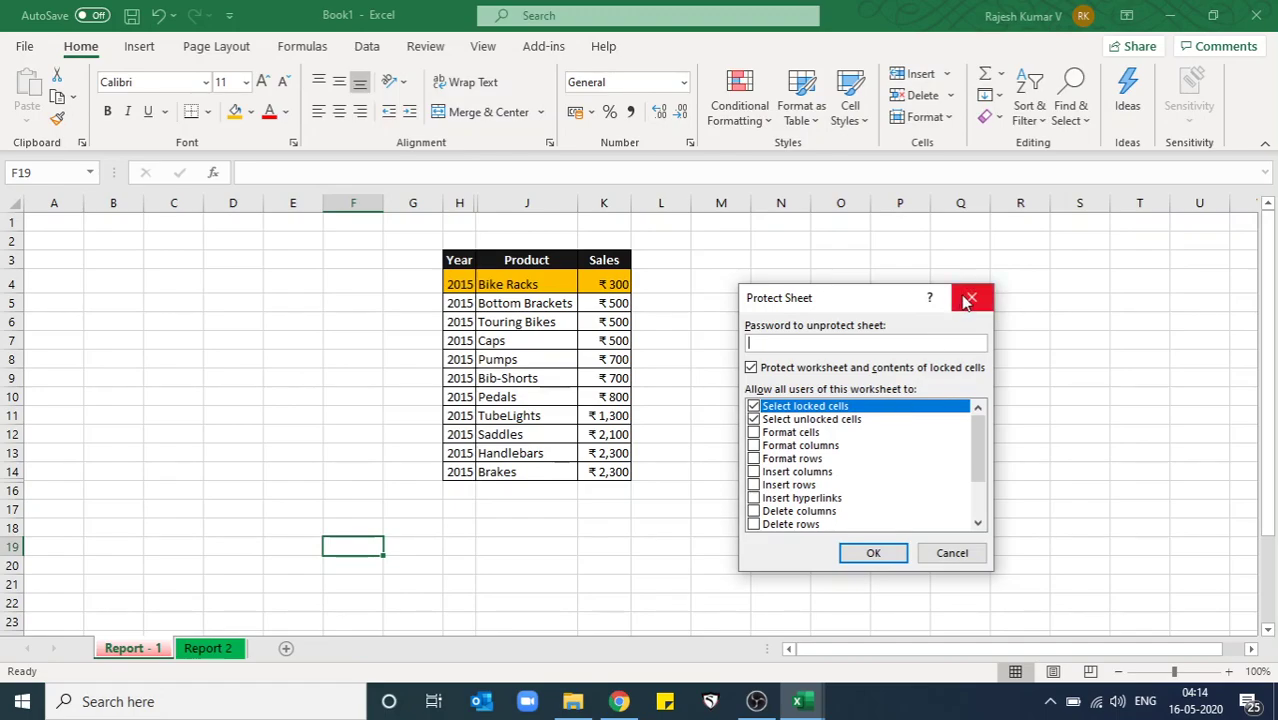
pyautogui.click(971, 297)
pyautogui.click(948, 120)
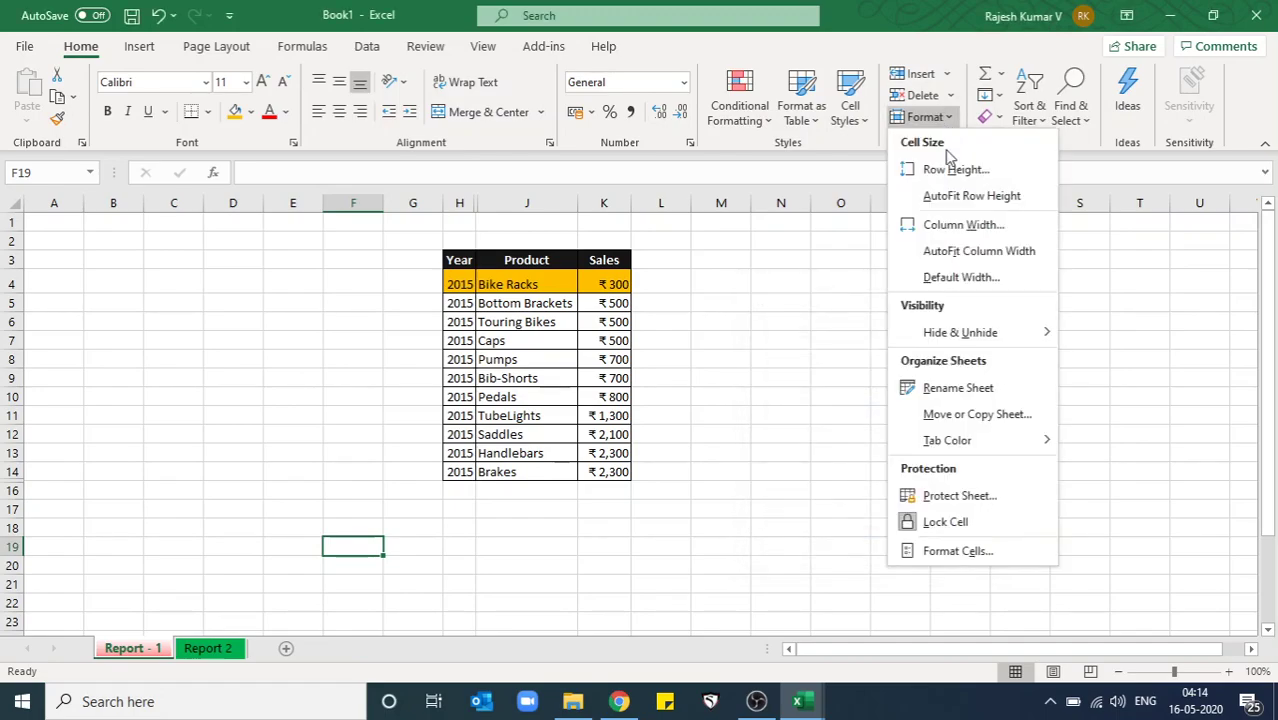
pyautogui.click(984, 494)
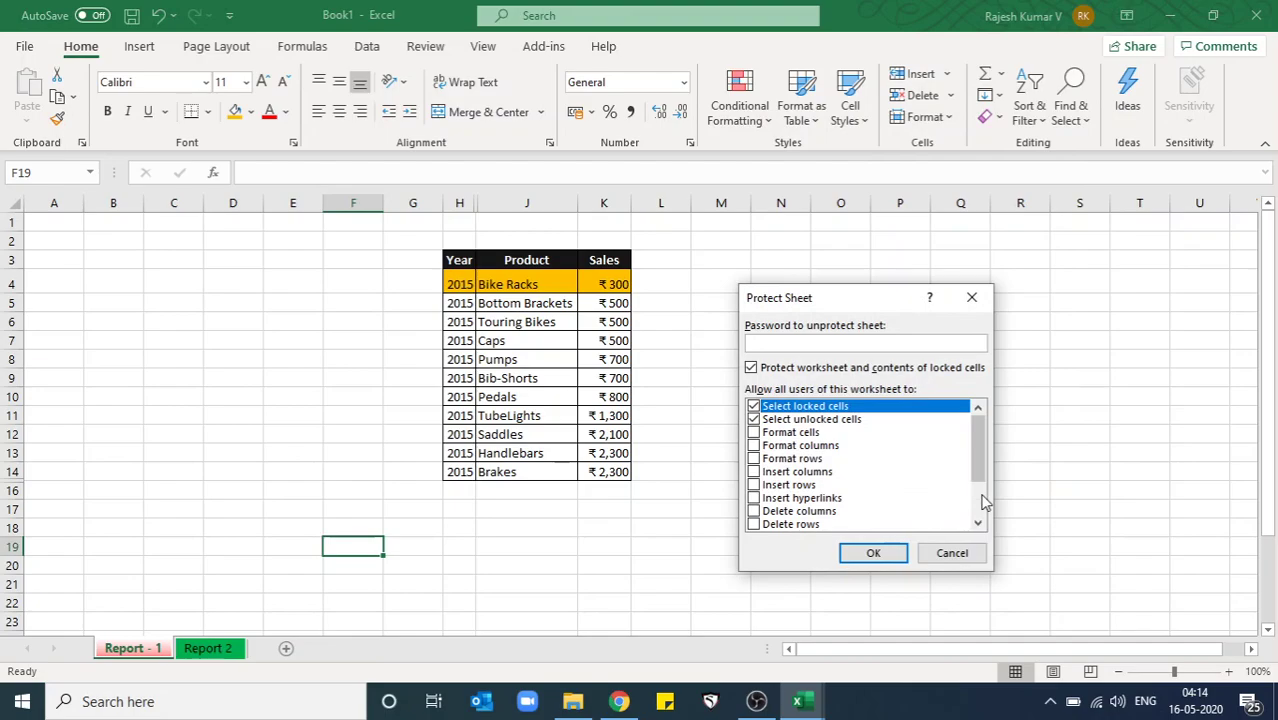
pyautogui.click(879, 557)
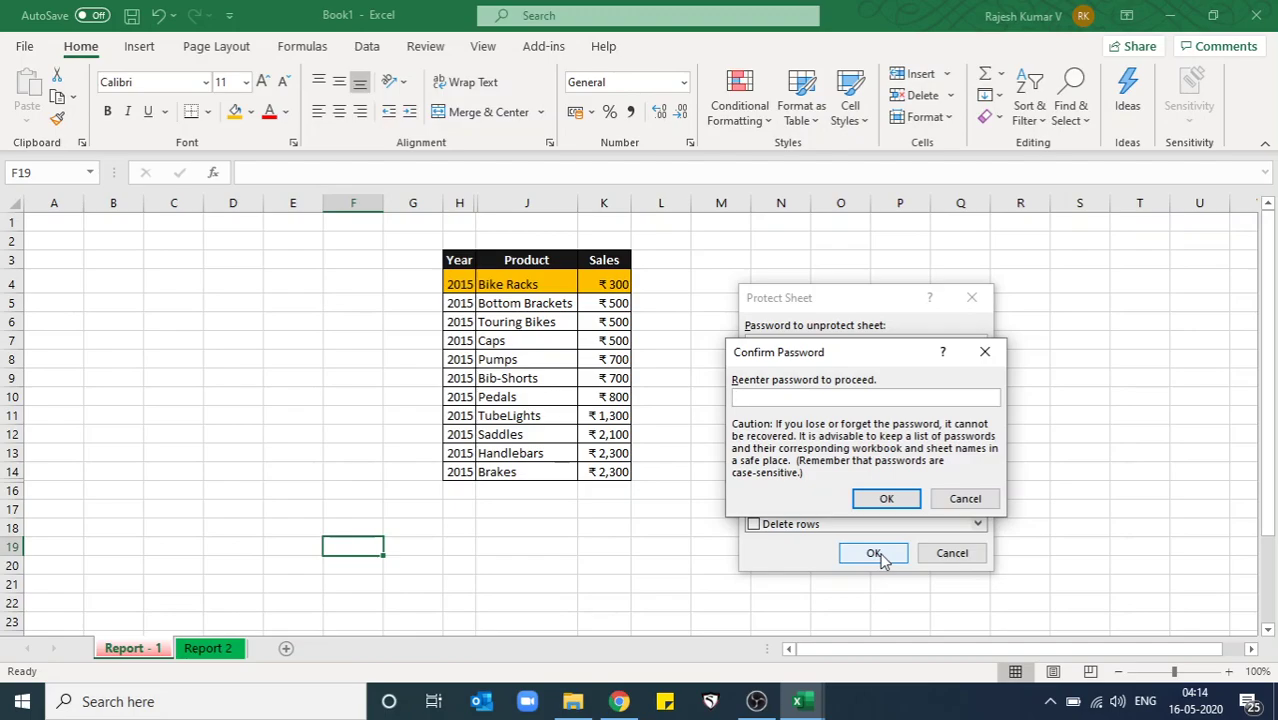
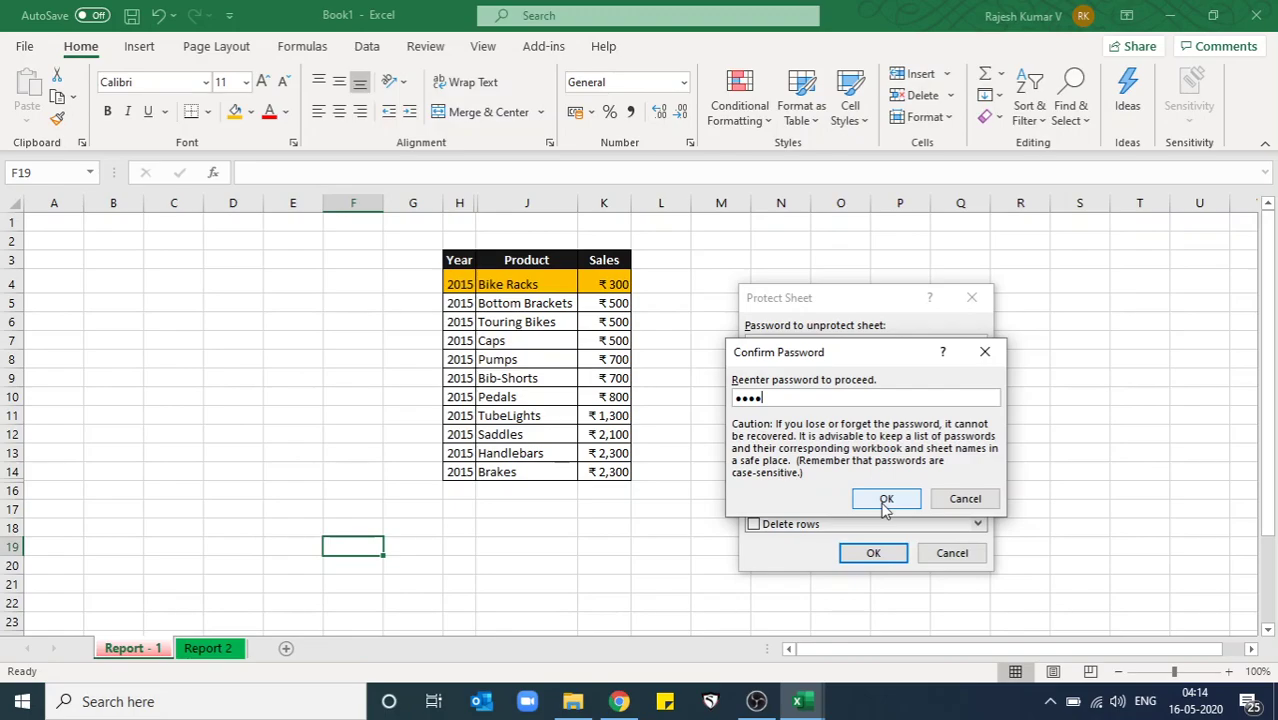
pyautogui.click(885, 498)
pyautogui.click(814, 415)
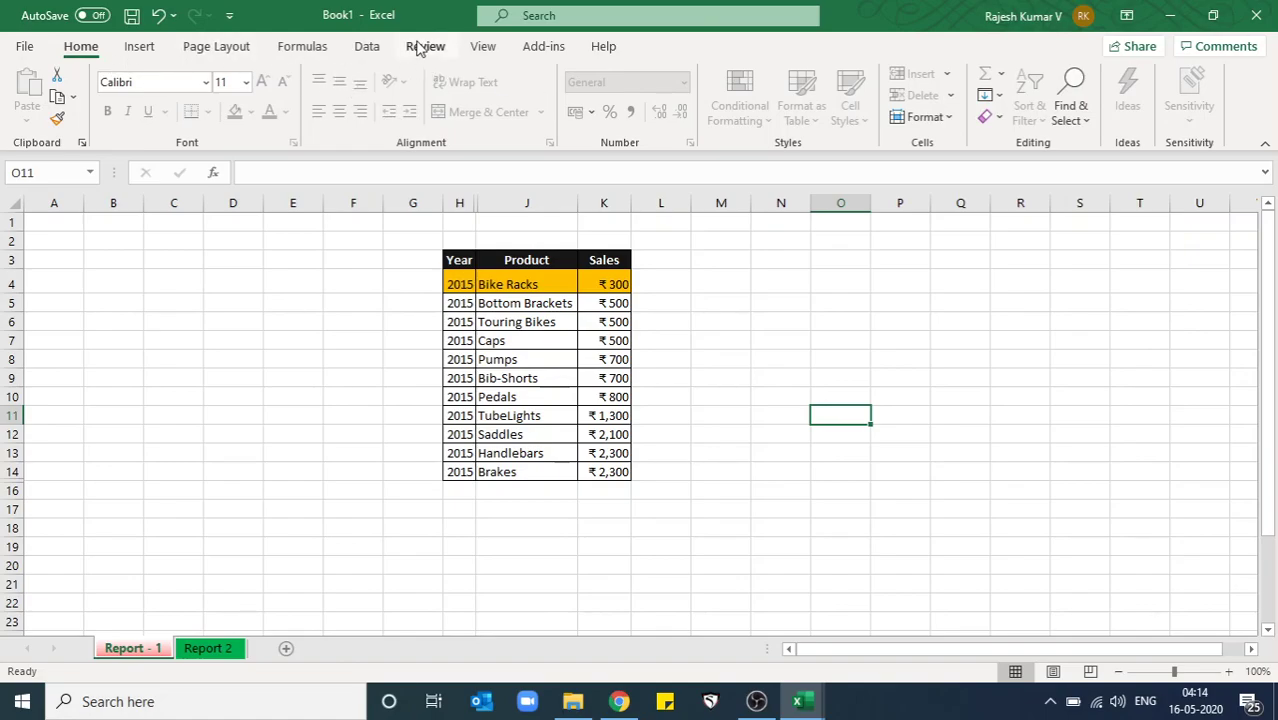
pyautogui.click(365, 47)
pyautogui.click(302, 47)
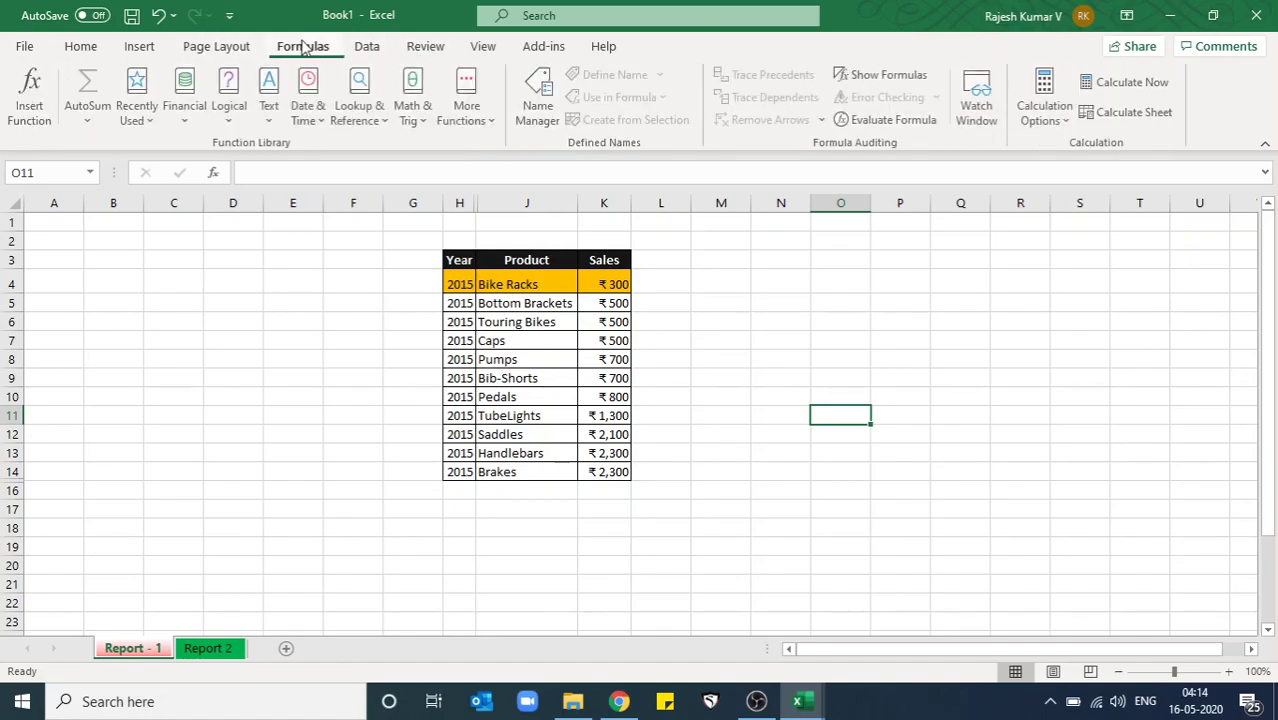
pyautogui.click(220, 47)
pyautogui.click(70, 50)
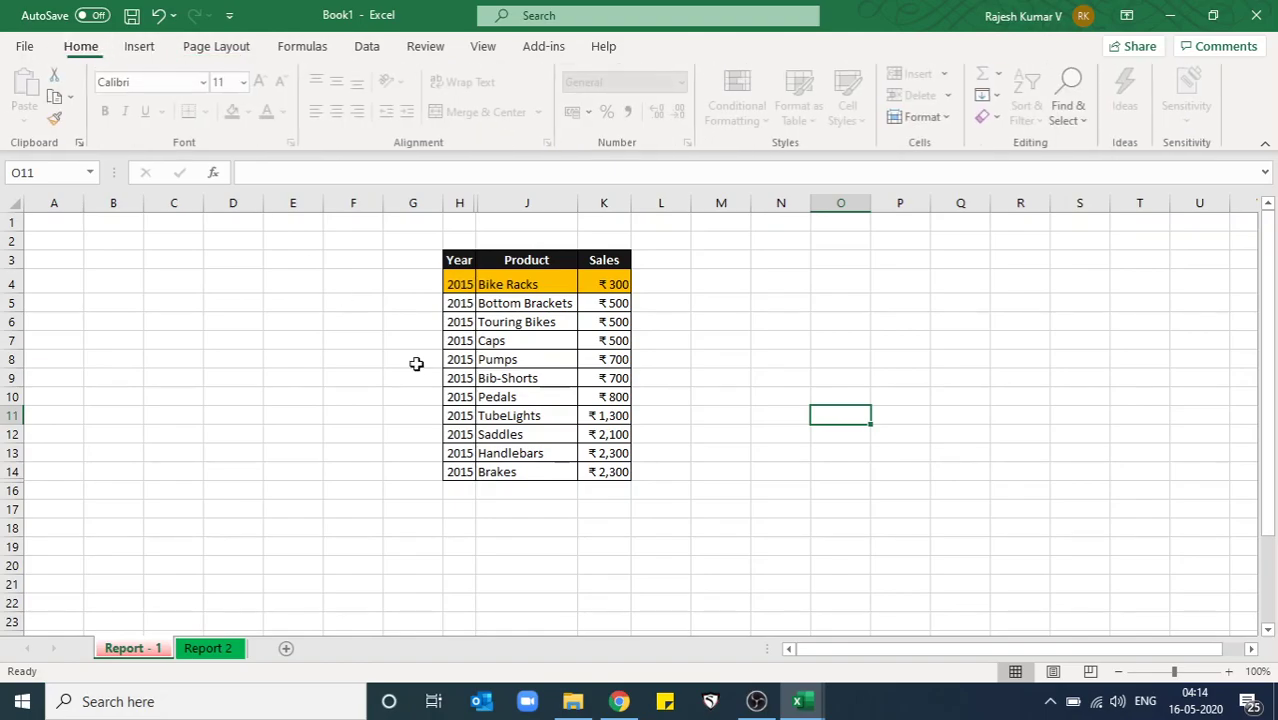
pyautogui.click(414, 362)
pyautogui.click(551, 346)
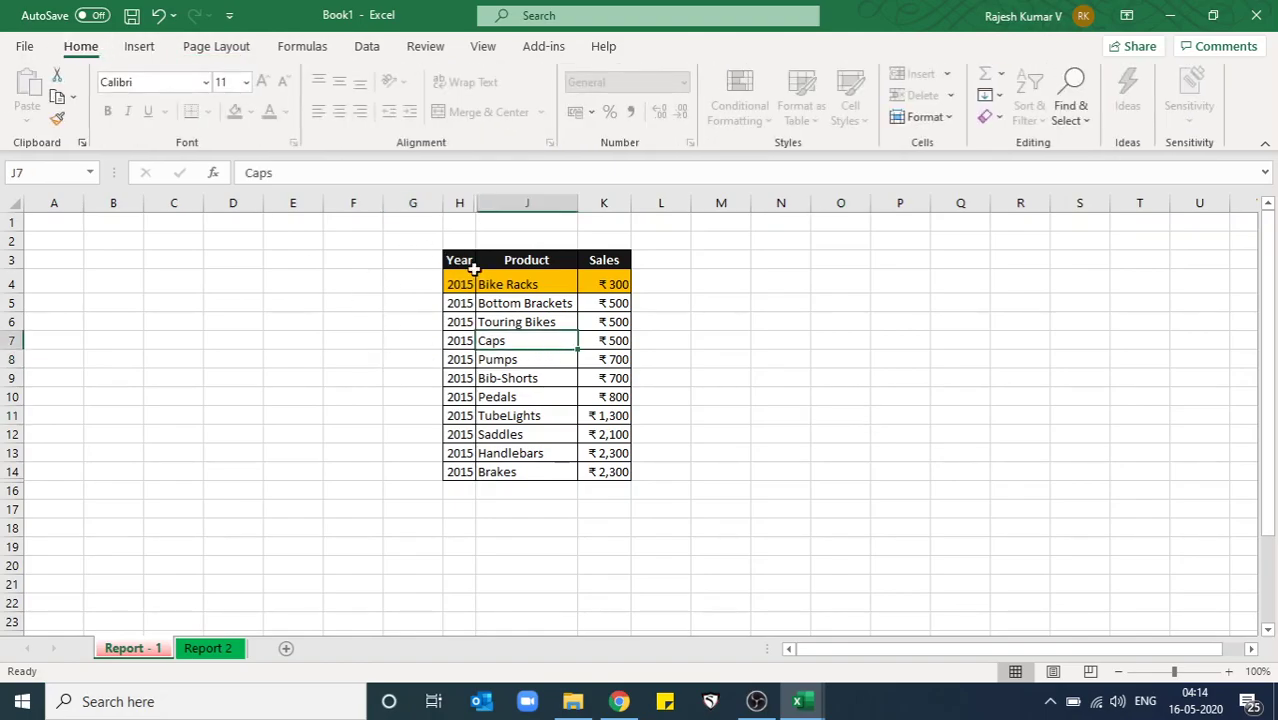
pyautogui.moveTo(464, 268); pyautogui.dragTo(605, 370)
pyautogui.press('Delete')
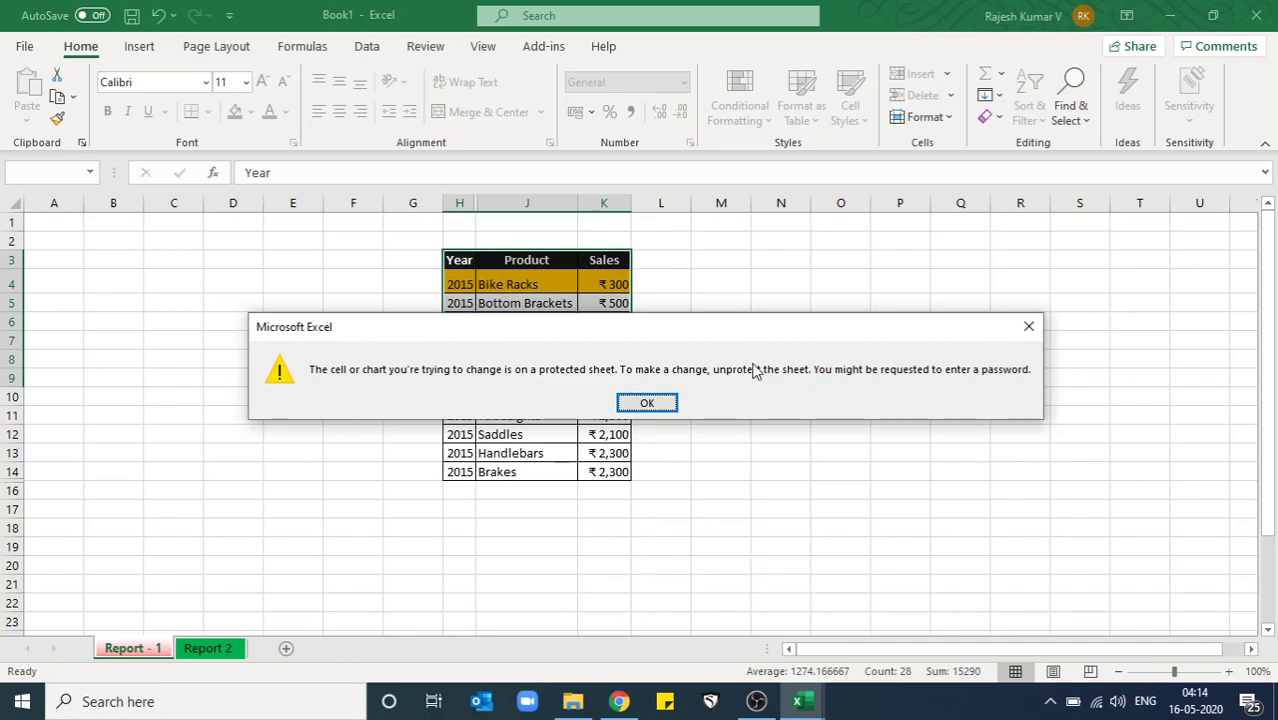
pyautogui.click(1028, 326)
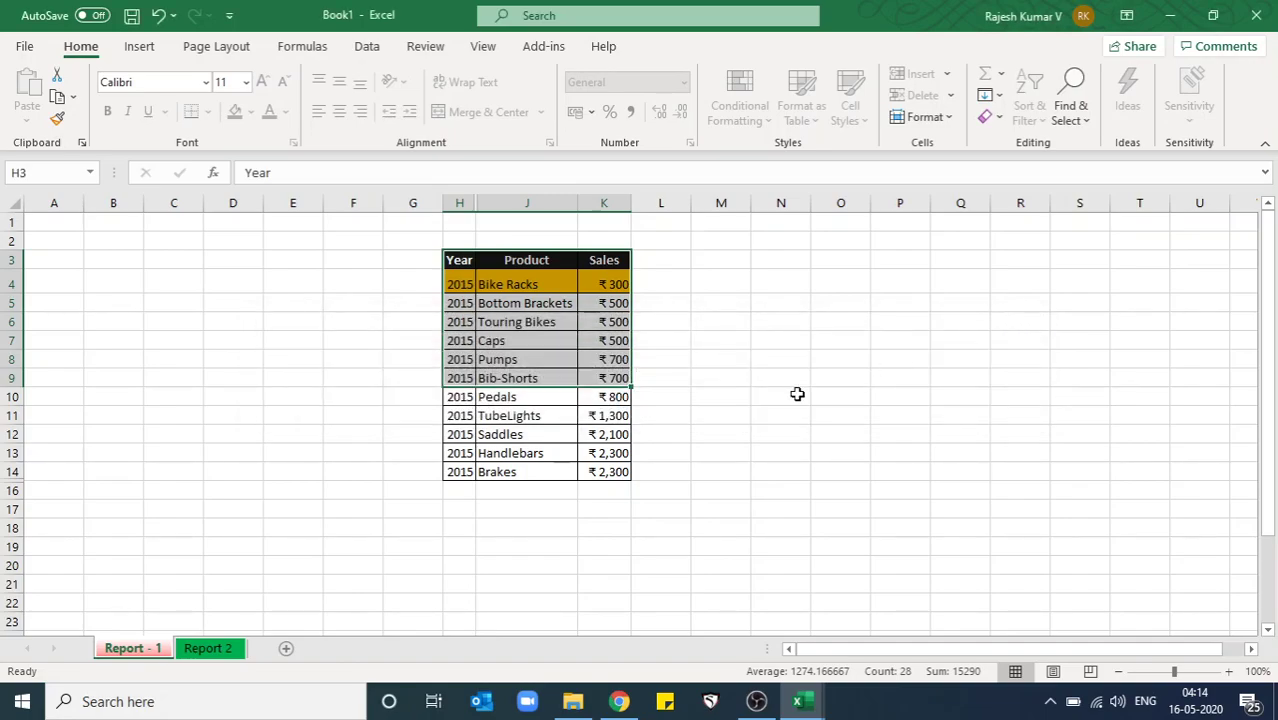
pyautogui.click(797, 394)
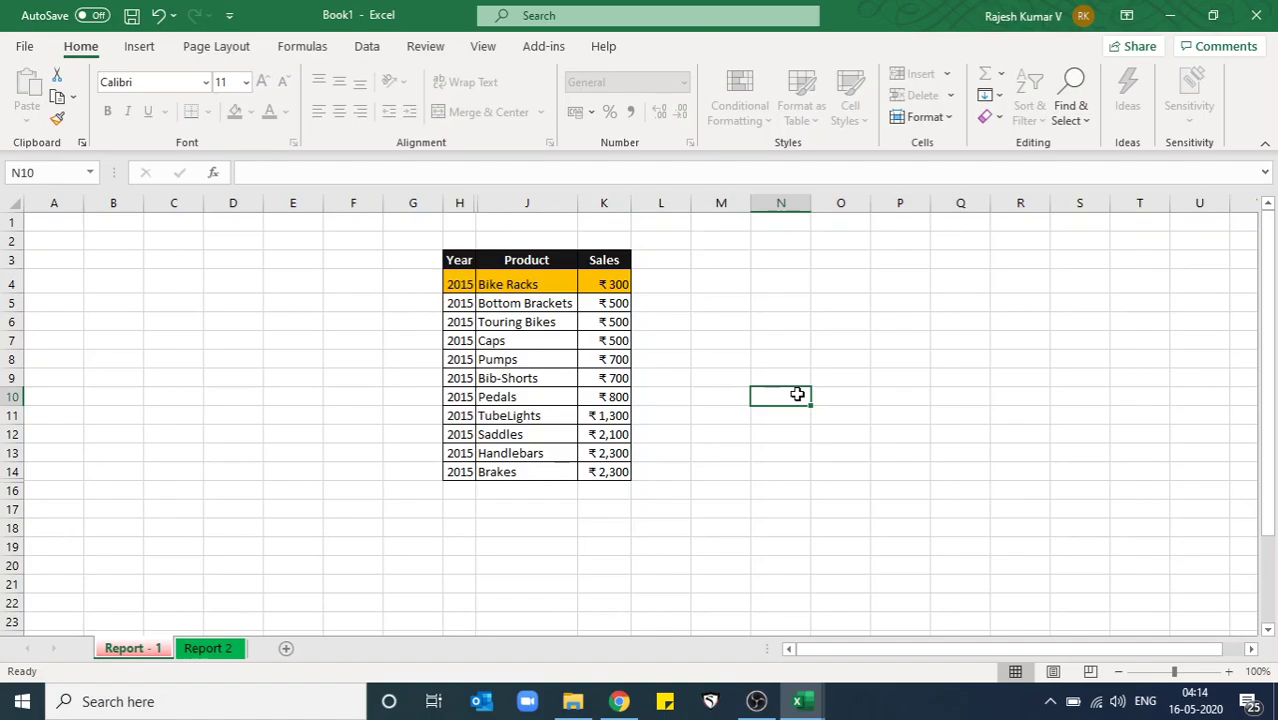